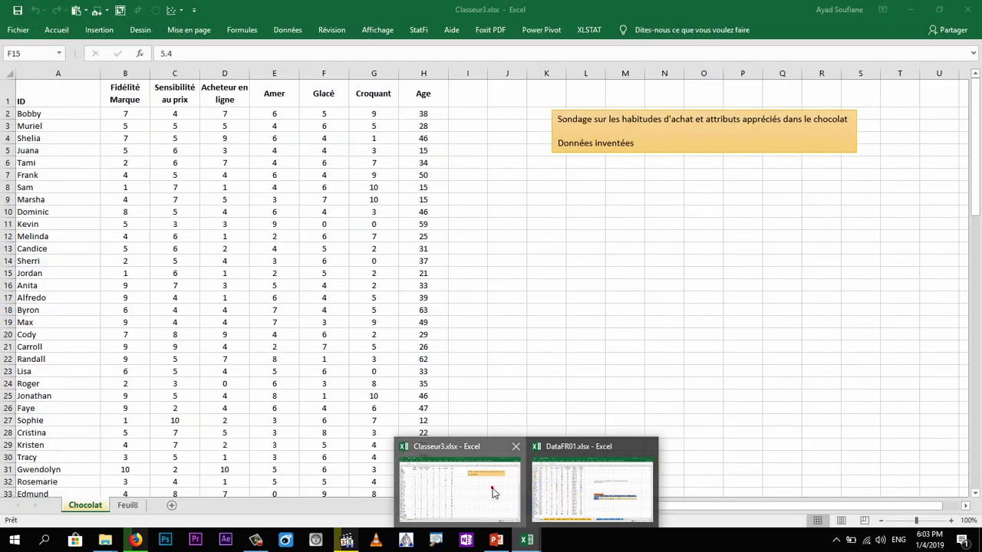
# Switch to the PowerPoint slide on CAH settings, mark up the Centrer and Réduire options, and clear the markings
pyautogui.click(492, 488)
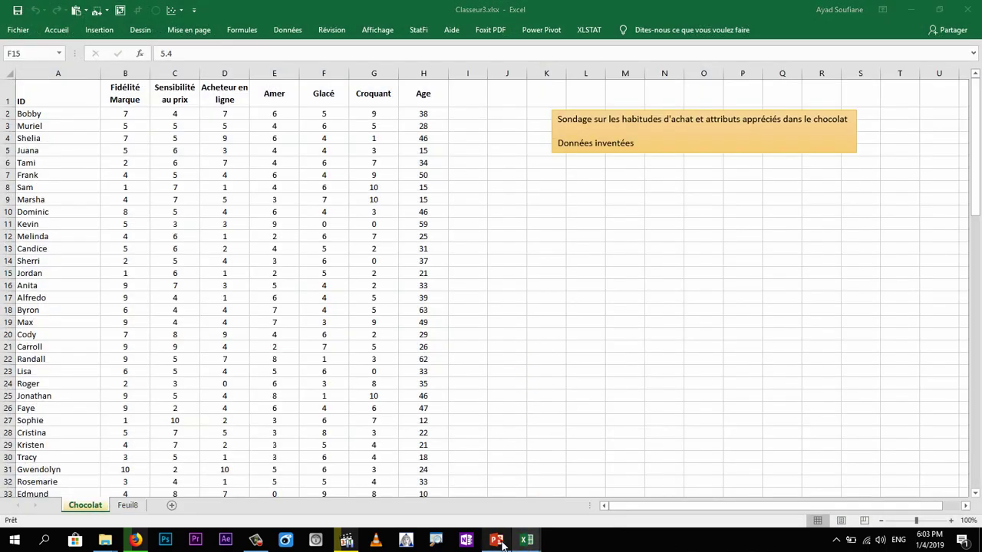
pyautogui.click(496, 540)
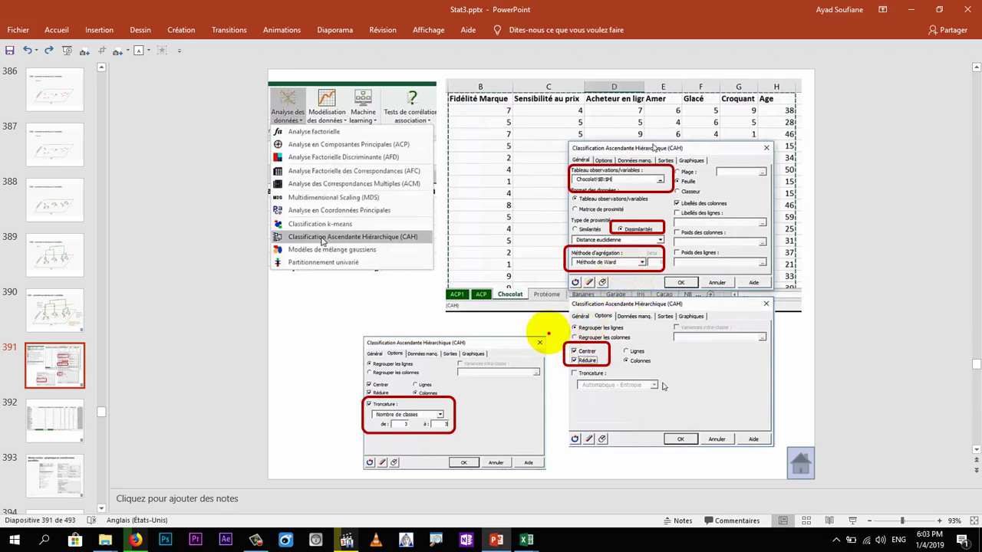
pyautogui.moveTo(547, 331)
pyautogui.mouseDown()
pyautogui.moveTo(565, 357)
pyautogui.moveTo(637, 381)
pyautogui.mouseUp()
pyautogui.moveTo(612, 282)
pyautogui.mouseDown()
pyautogui.moveTo(606, 327)
pyautogui.moveTo(611, 314)
pyautogui.mouseUp()
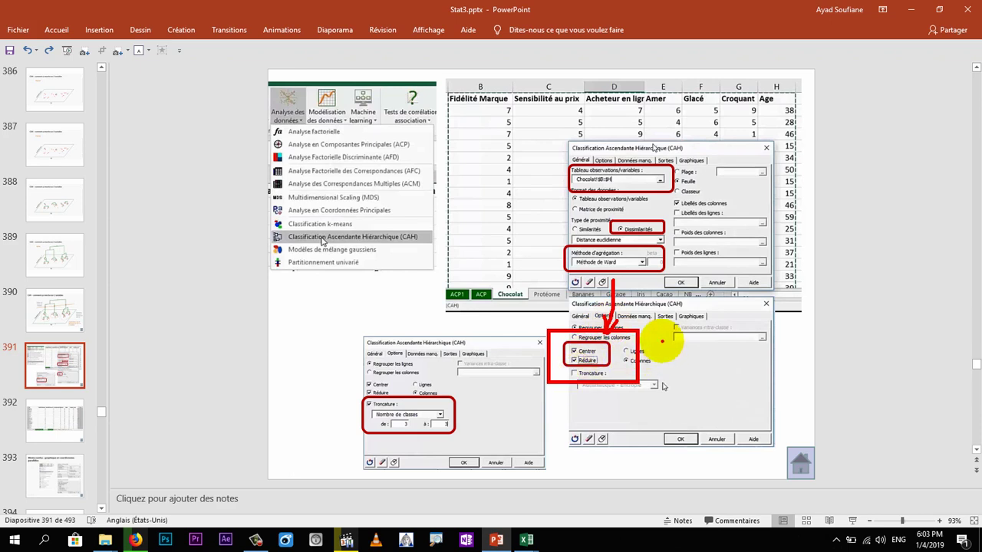
pyautogui.moveTo(699, 327)
pyautogui.mouseDown()
pyautogui.moveTo(654, 401)
pyautogui.moveTo(651, 388)
pyautogui.moveTo(739, 396)
pyautogui.moveTo(653, 400)
pyautogui.mouseUp()
pyautogui.moveTo(695, 334); pyautogui.dragTo(699, 427)
pyautogui.click(699, 393)
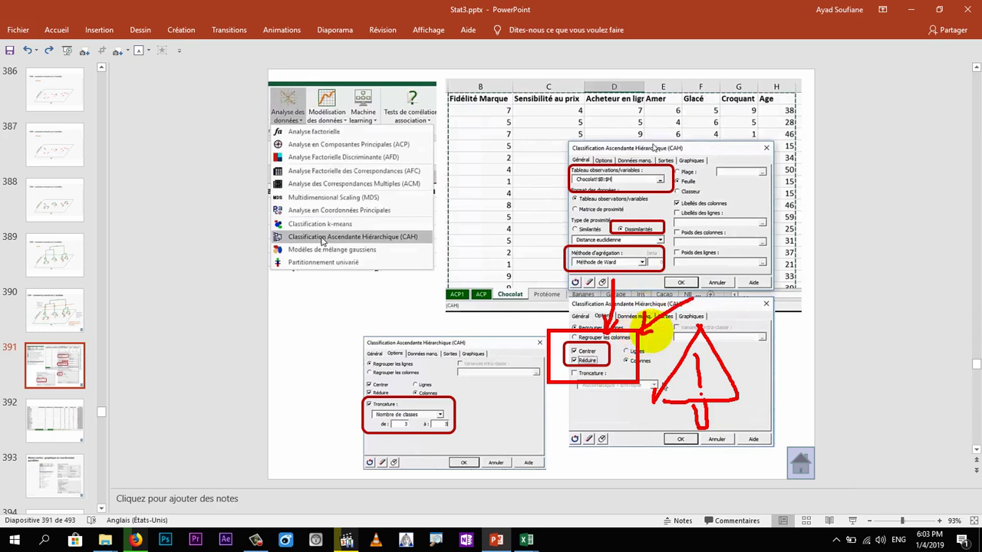
pyautogui.press('Escape')
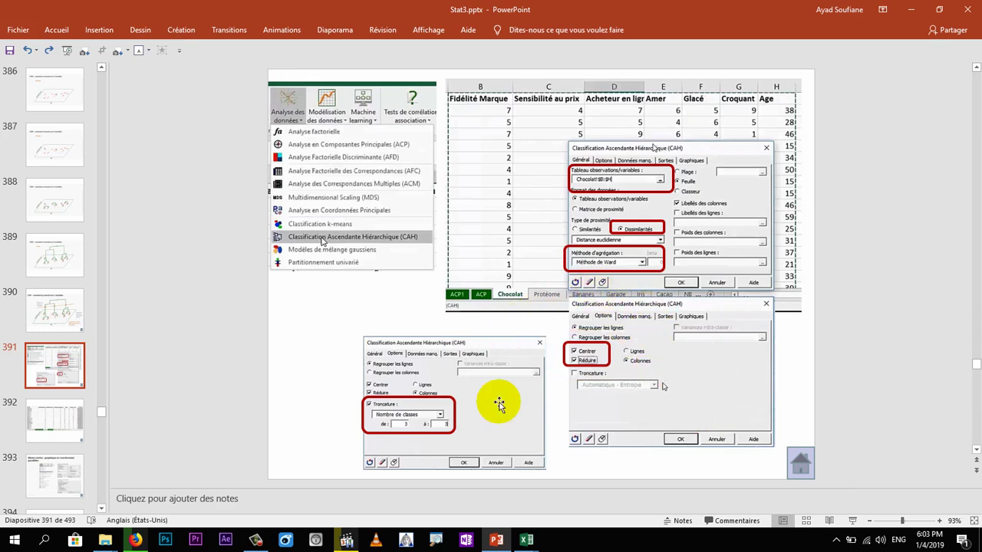
# Check the Classeur3.xlsx workbook, then return to PowerPoint and open slide 384 with the chocolate survey's two-variable illustration
pyautogui.moveTo(526, 540)
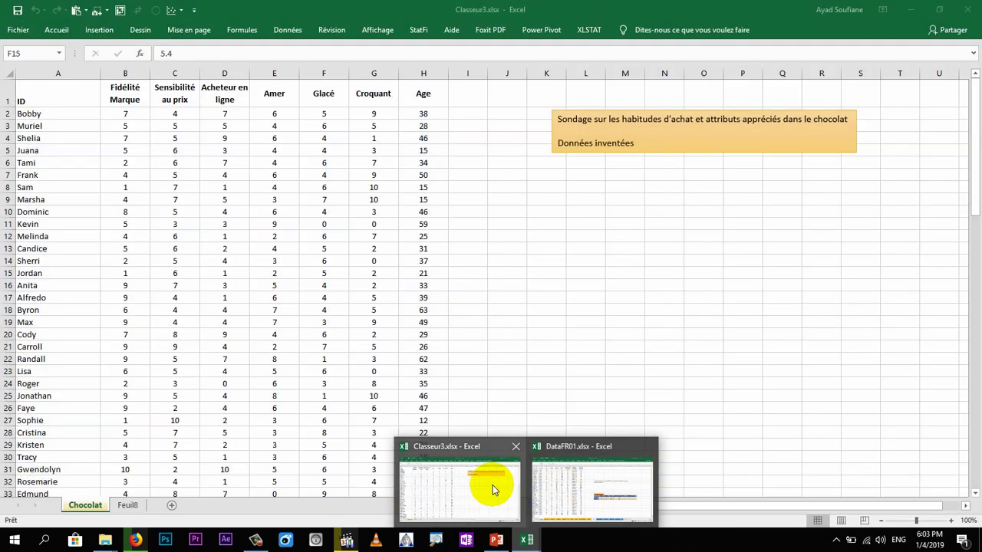
pyautogui.click(492, 485)
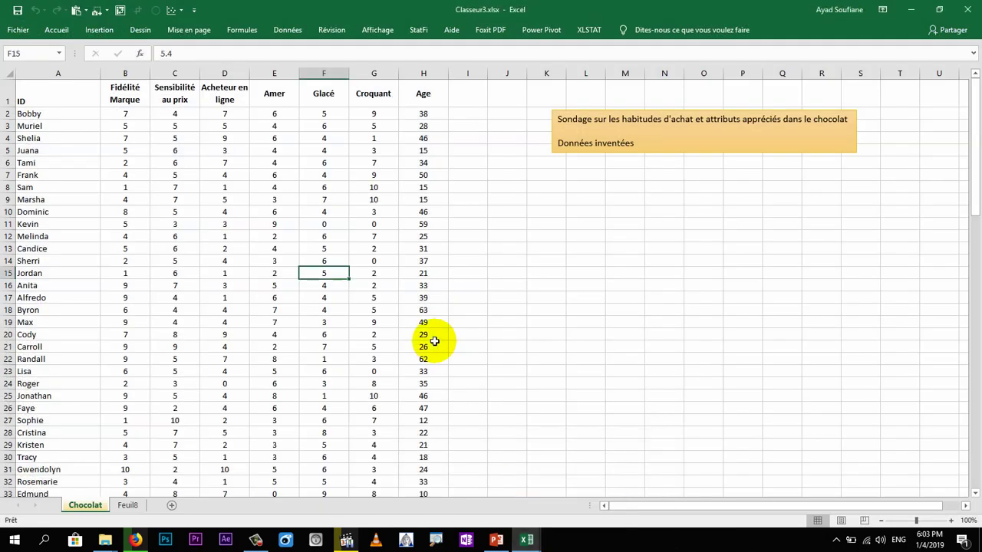
pyautogui.click(495, 541)
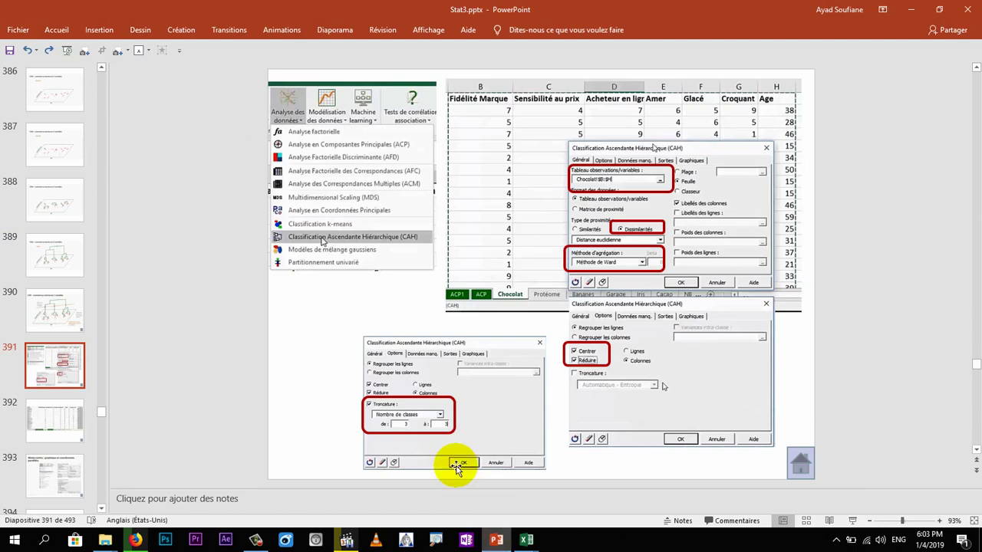
pyautogui.scroll(3, 59, 138)
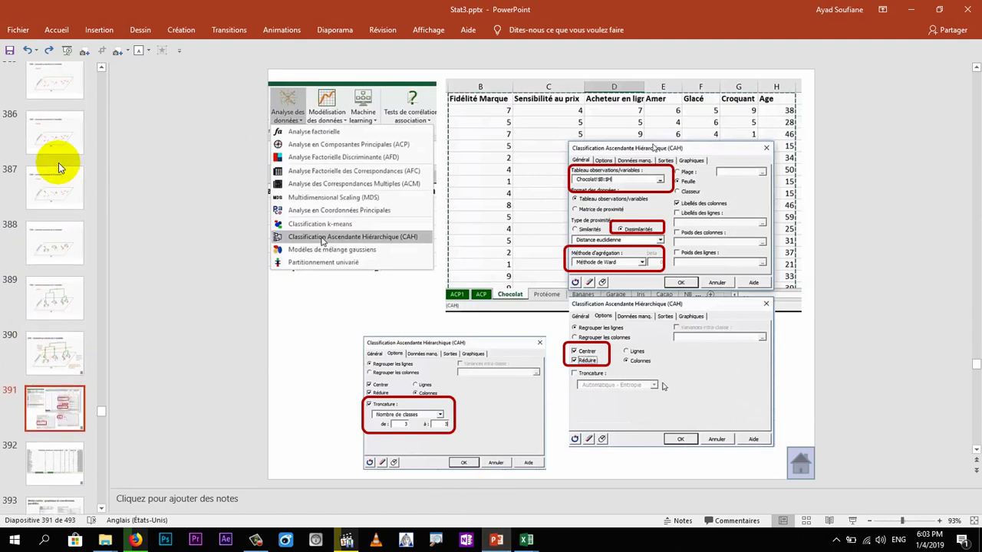
pyautogui.click(62, 108)
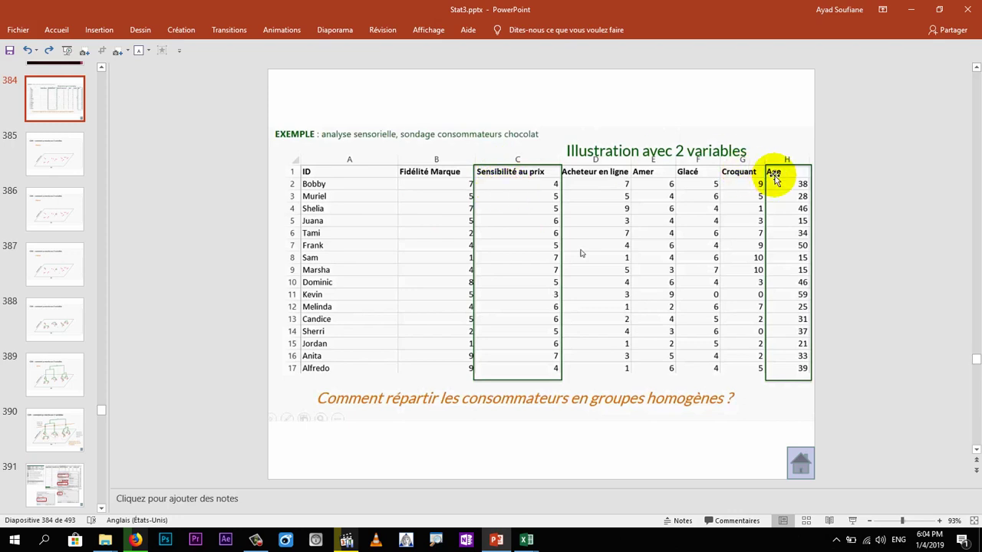
# Switch to the Classeur3.xlsx workbook and fill the Sensibilité au prix and Age header cells on the Chocolat sheet with yellow
pyautogui.moveTo(526, 542)
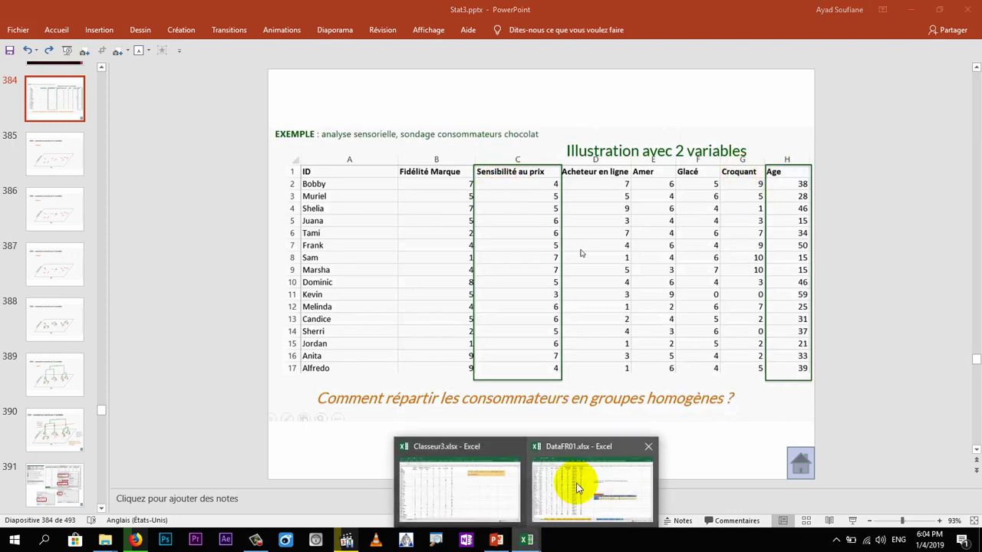
pyautogui.click(490, 483)
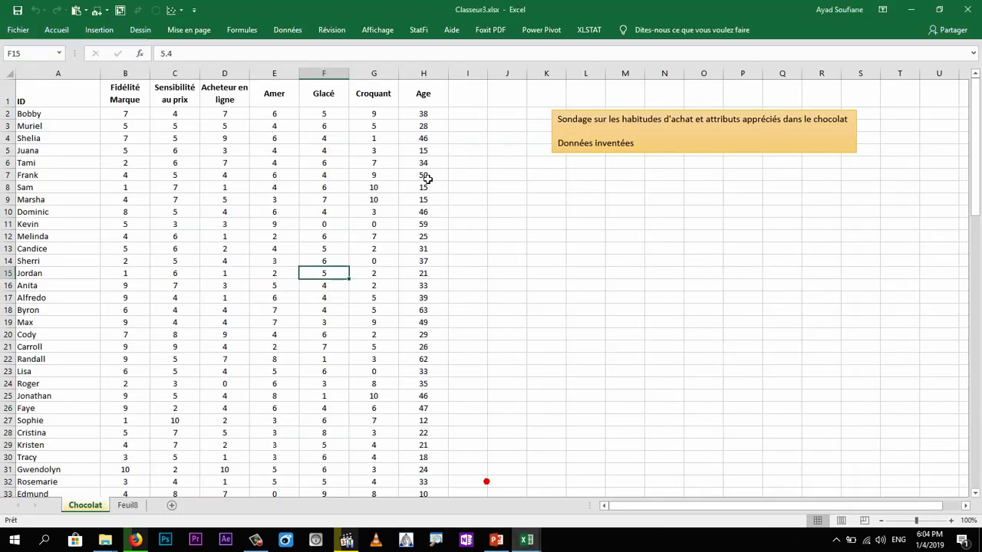
pyautogui.click(177, 88)
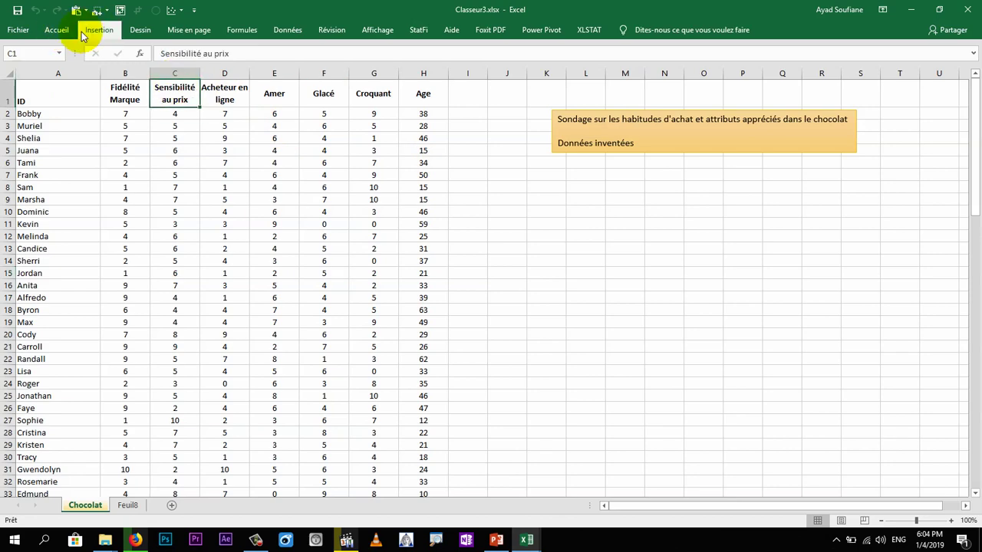
pyautogui.click(88, 31)
pyautogui.doubleClick(73, 35)
pyautogui.click(151, 72)
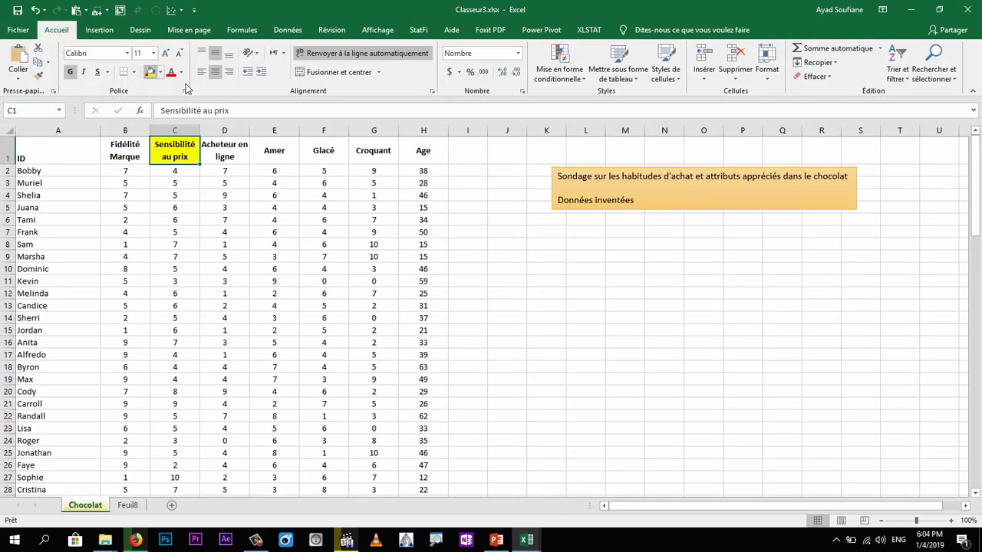
pyautogui.click(423, 154)
pyautogui.click(135, 73)
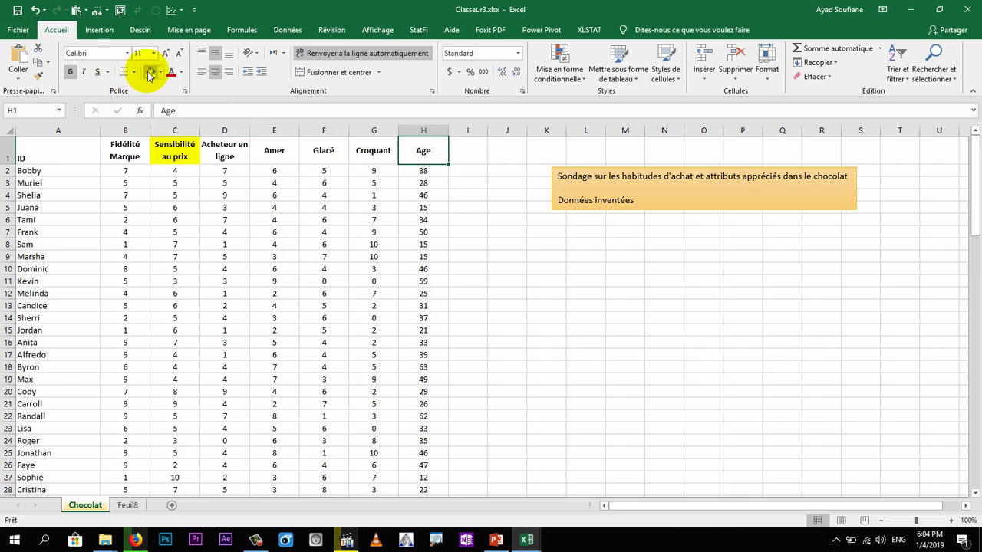
pyautogui.click(150, 73)
# Start an XLSTAT Classification Ascendante Hiérarchique, reset its settings, and use columns H and C of the Chocolat sheet as the observations/variables table
pyautogui.click(588, 30)
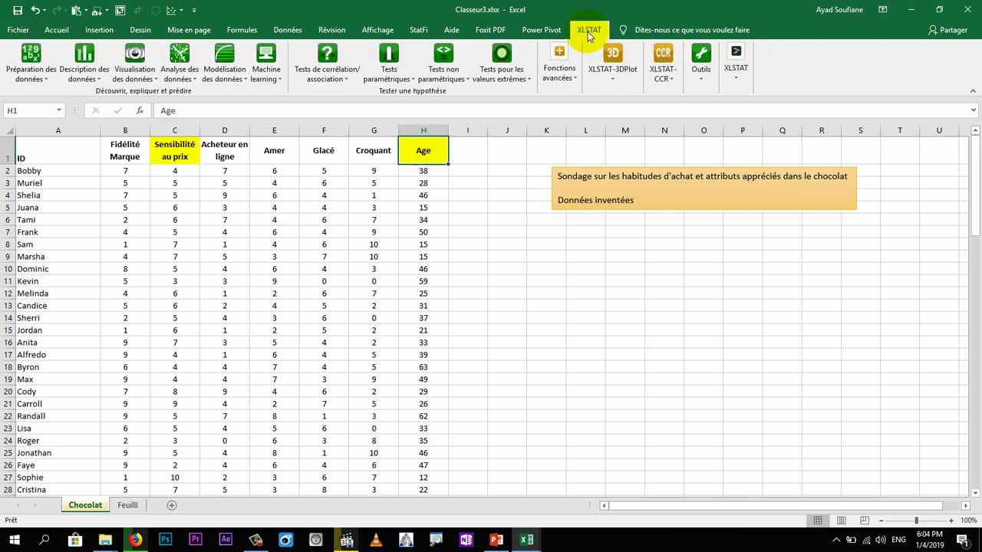
pyautogui.click(184, 77)
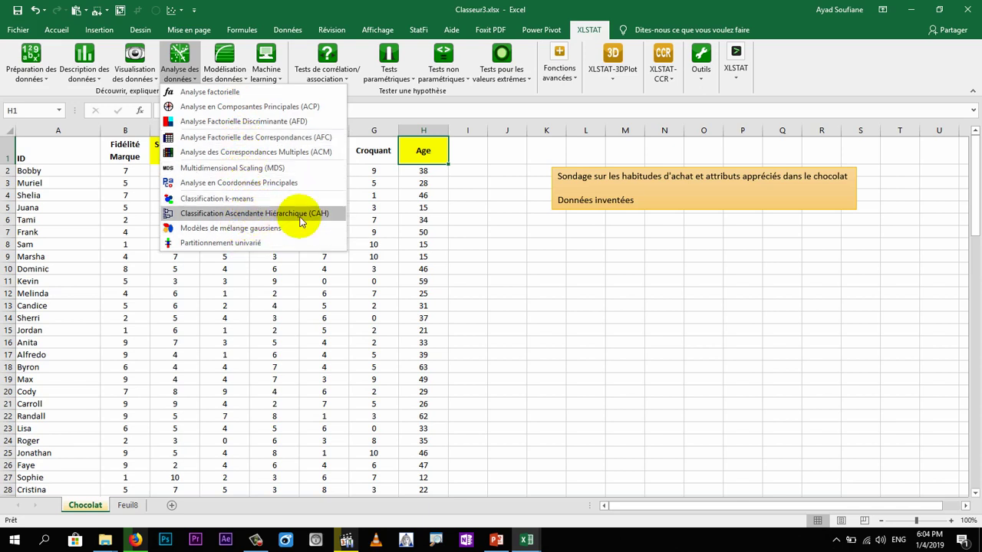
pyautogui.click(246, 212)
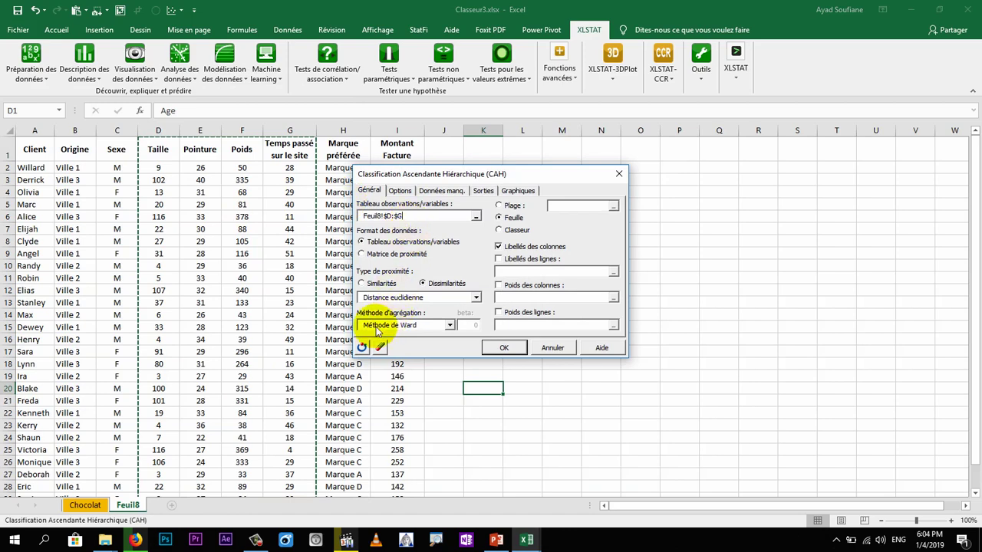
pyautogui.click(361, 347)
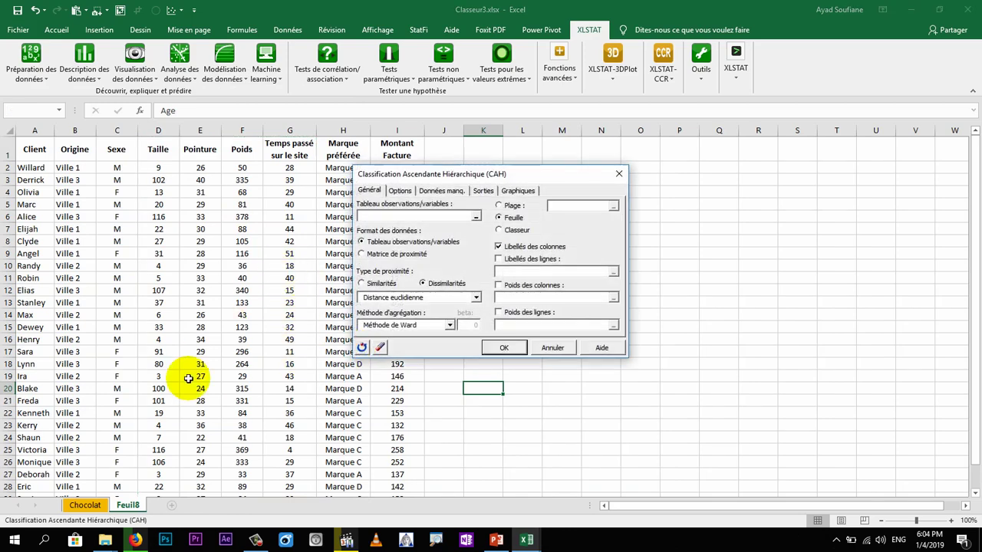
pyautogui.click(85, 505)
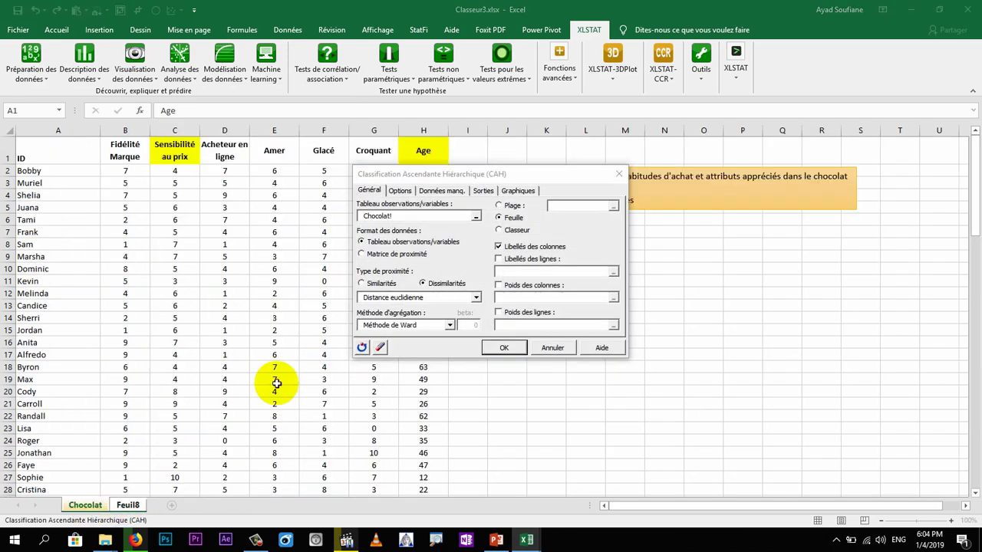
pyautogui.click(426, 127)
pyautogui.keyDown('ctrl'); pyautogui.click(178, 128); pyautogui.keyUp('ctrl')
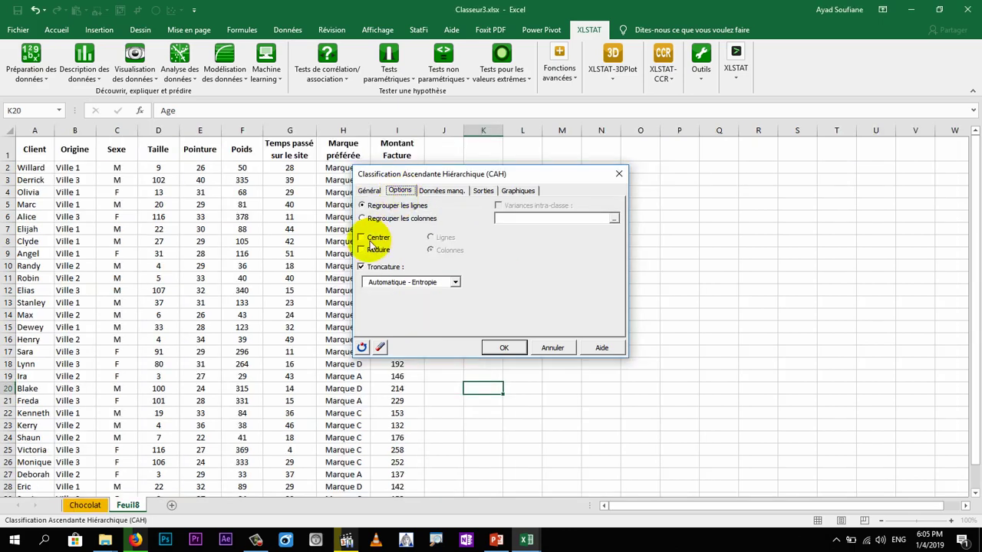
# Enable the Centrer and Réduire options for the hierarchical classification and run the analysis
pyautogui.click(369, 238)
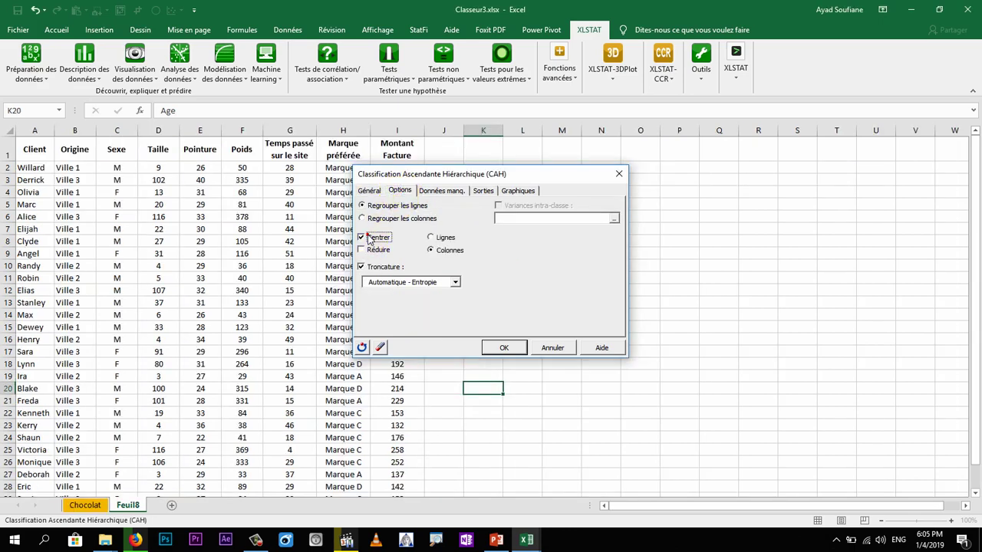
pyautogui.click(365, 249)
pyautogui.click(519, 347)
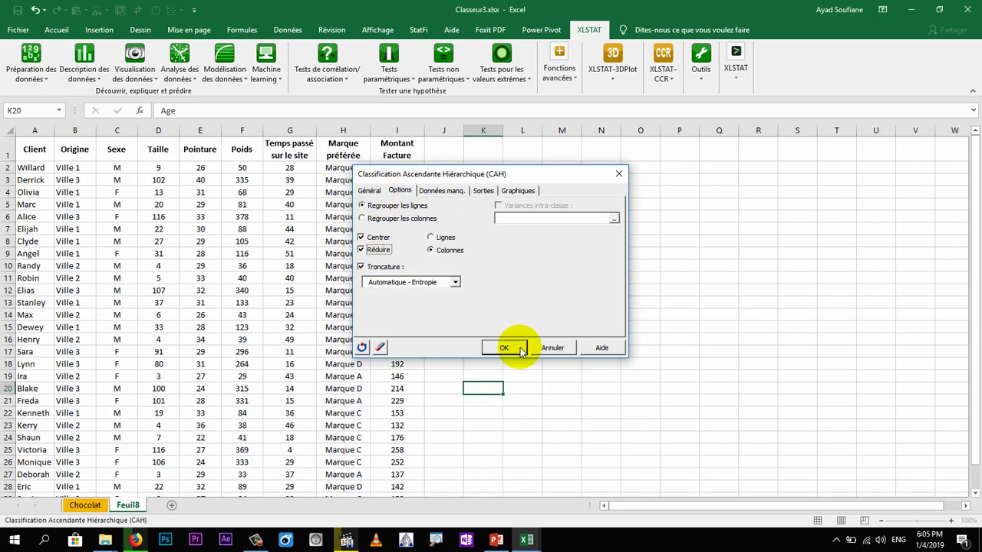
pyautogui.click(509, 349)
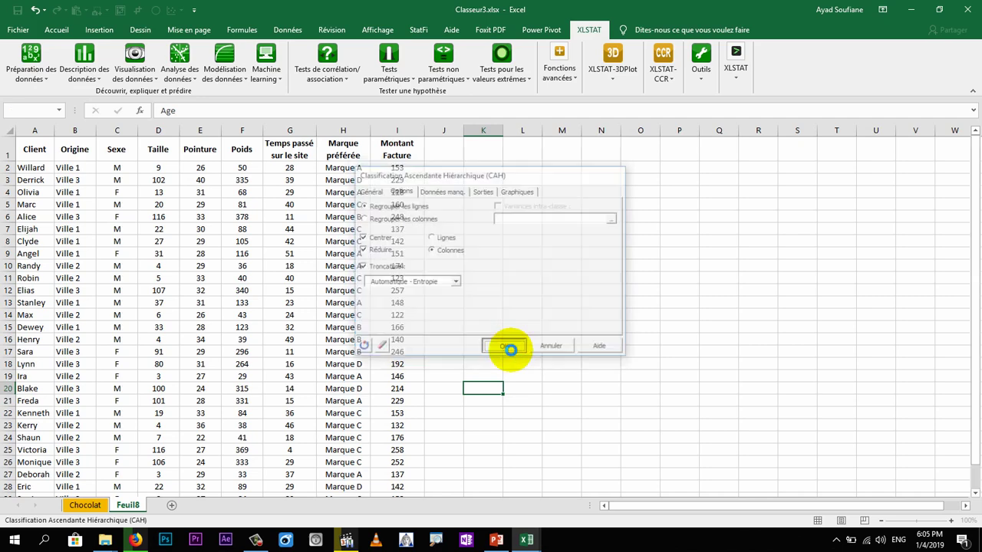
pyautogui.click(476, 319)
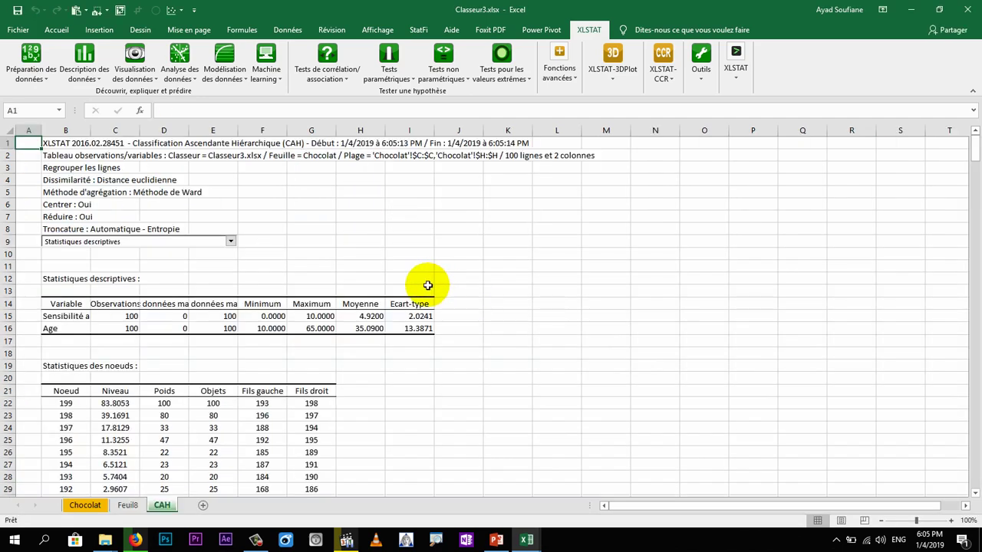
# Examine the node statistics and the two dendrograms on the CAH results sheet
pyautogui.scroll(-6, 427, 285)
pyautogui.scroll(-20, 427, 286)
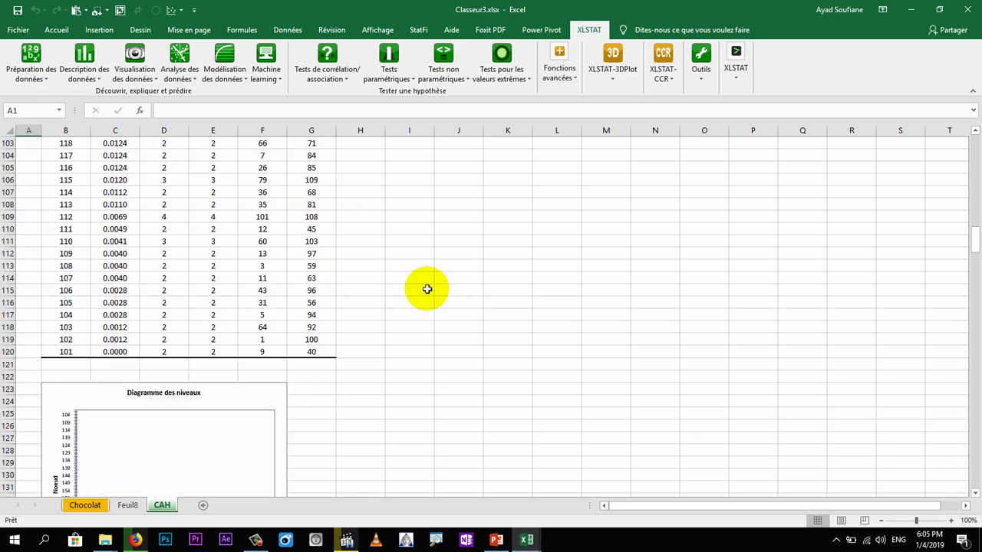
pyautogui.scroll(-7, 427, 289)
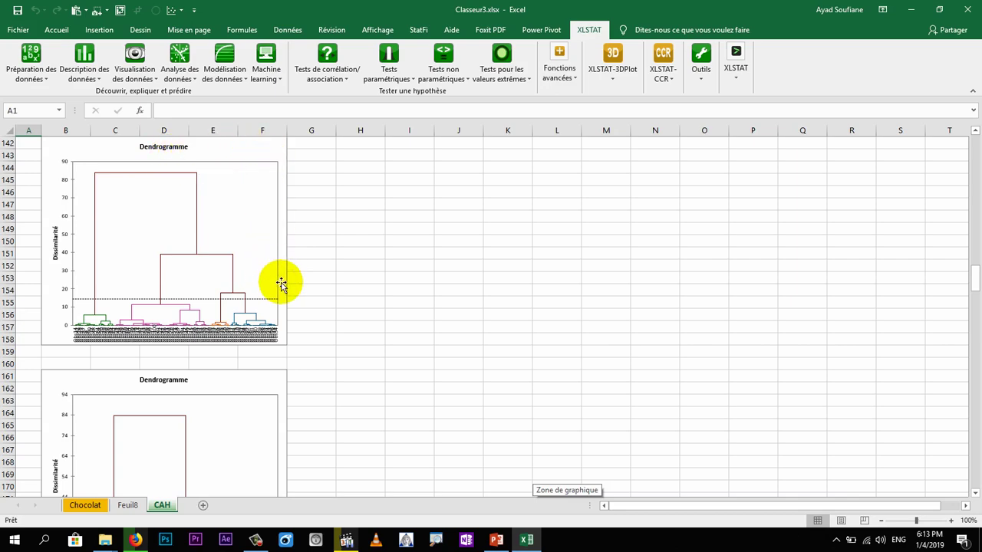
pyautogui.scroll(-5, 258, 304)
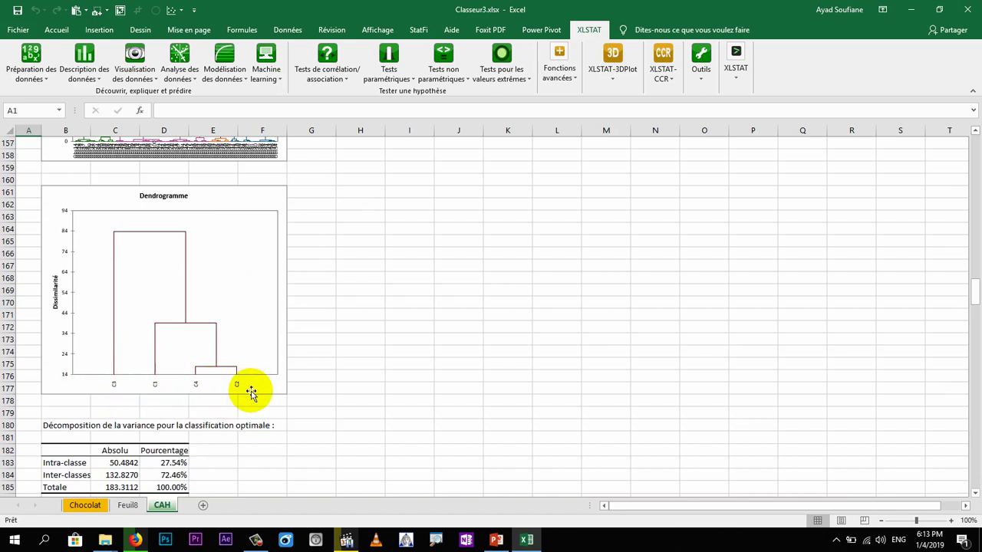
pyautogui.scroll(2, 256, 383)
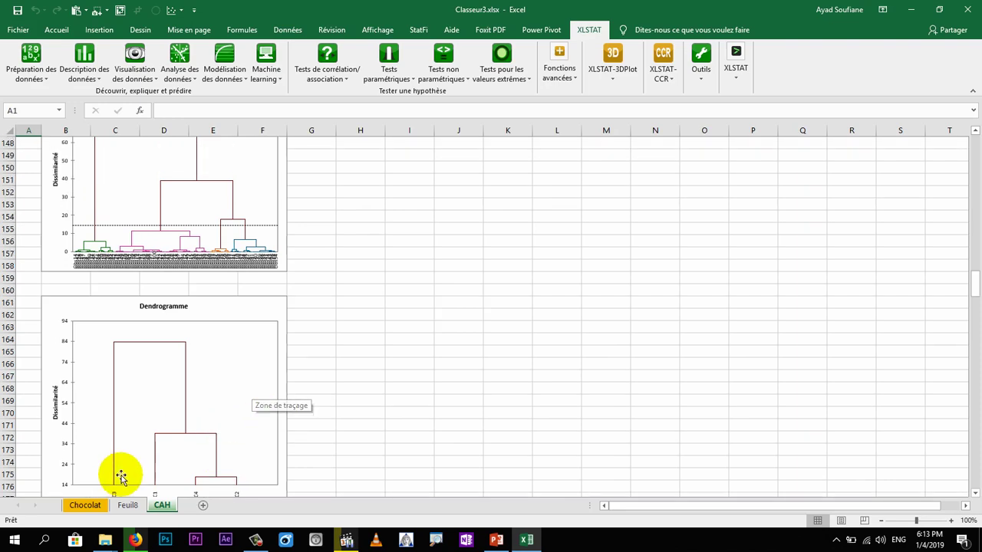
# Run the hierarchical classification again with row labels enabled, taking them from column A of the Chocolat sheet
pyautogui.click(127, 504)
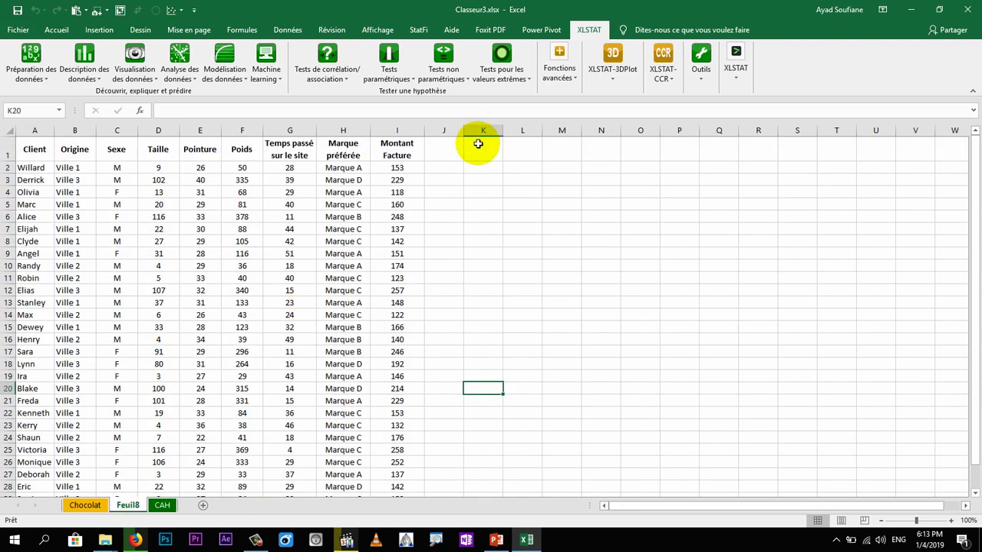
pyautogui.click(188, 76)
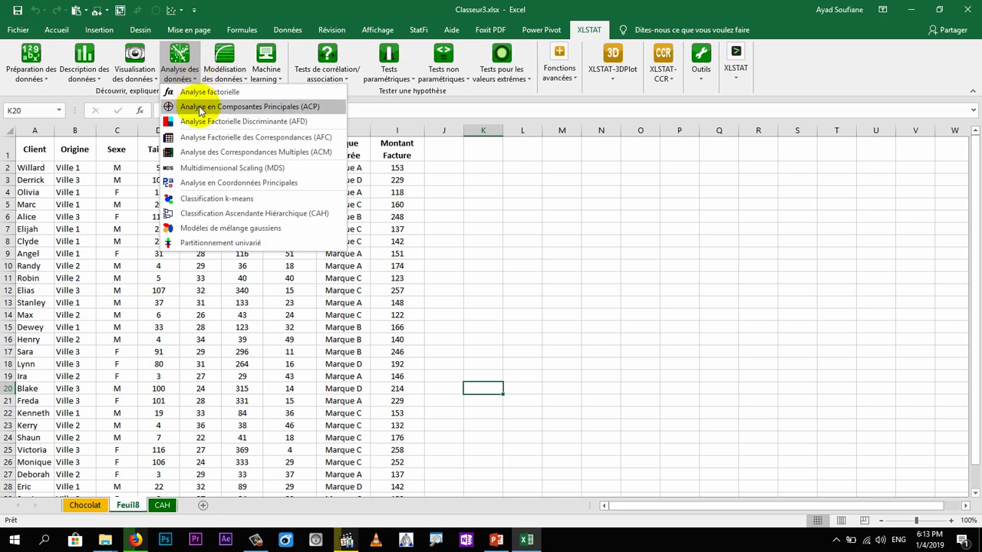
pyautogui.click(223, 212)
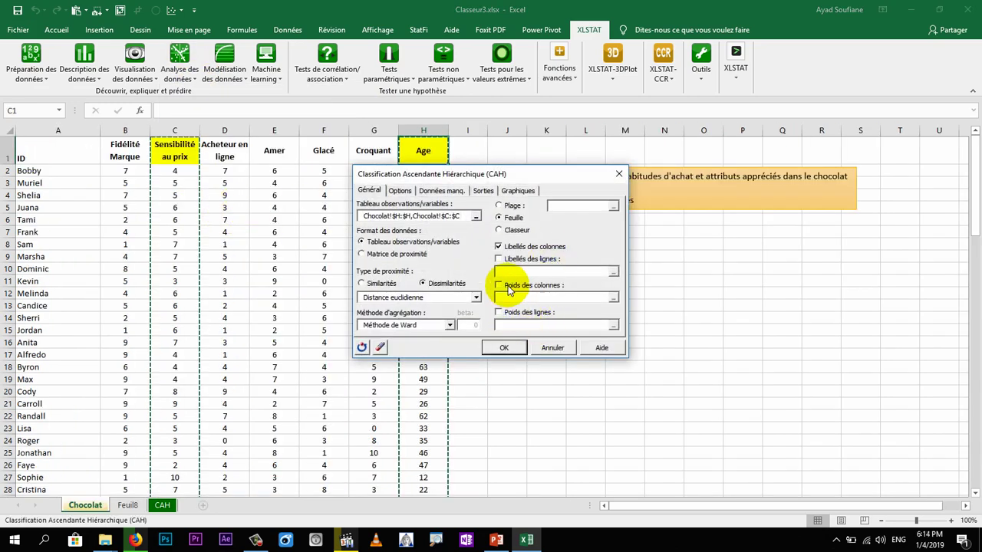
pyautogui.click(498, 261)
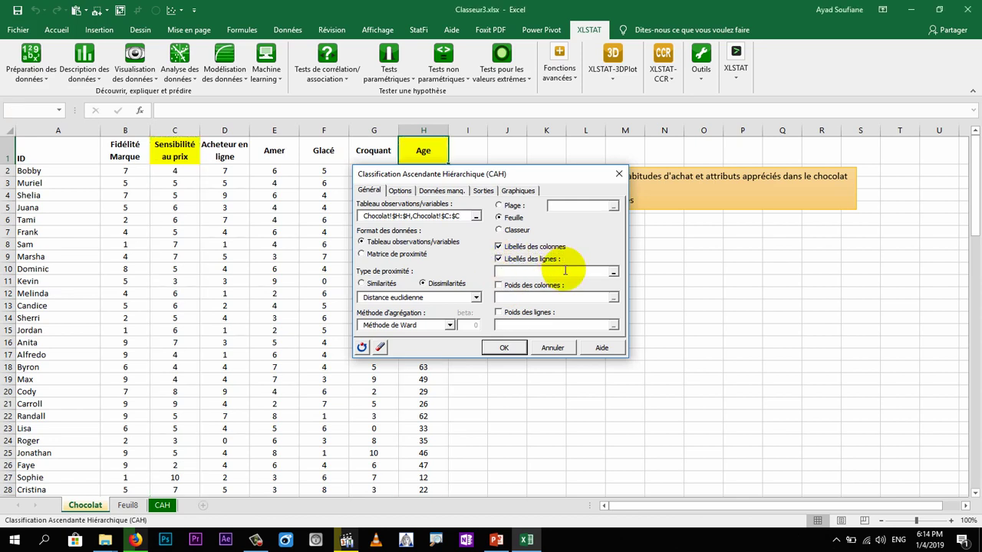
pyautogui.click(46, 131)
pyautogui.click(506, 347)
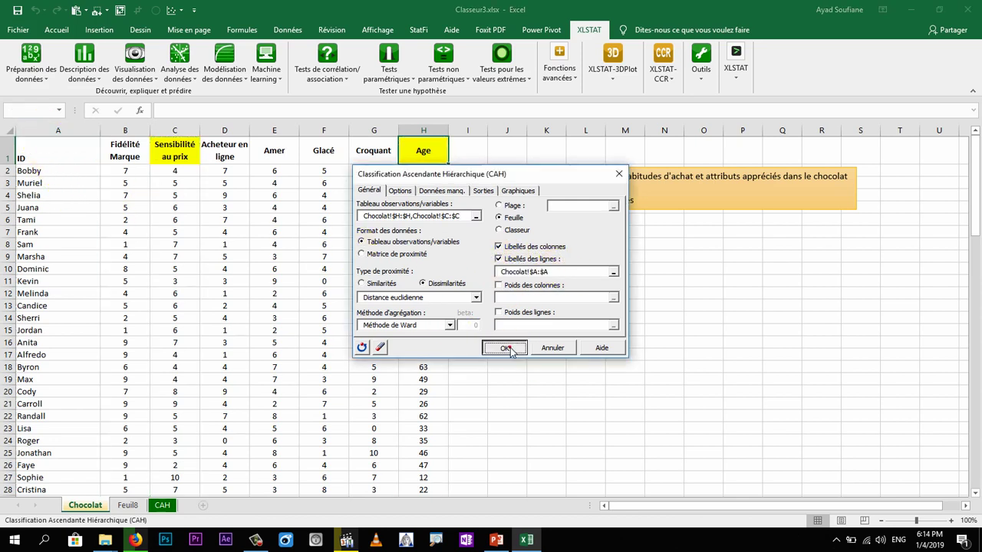
pyautogui.click(483, 320)
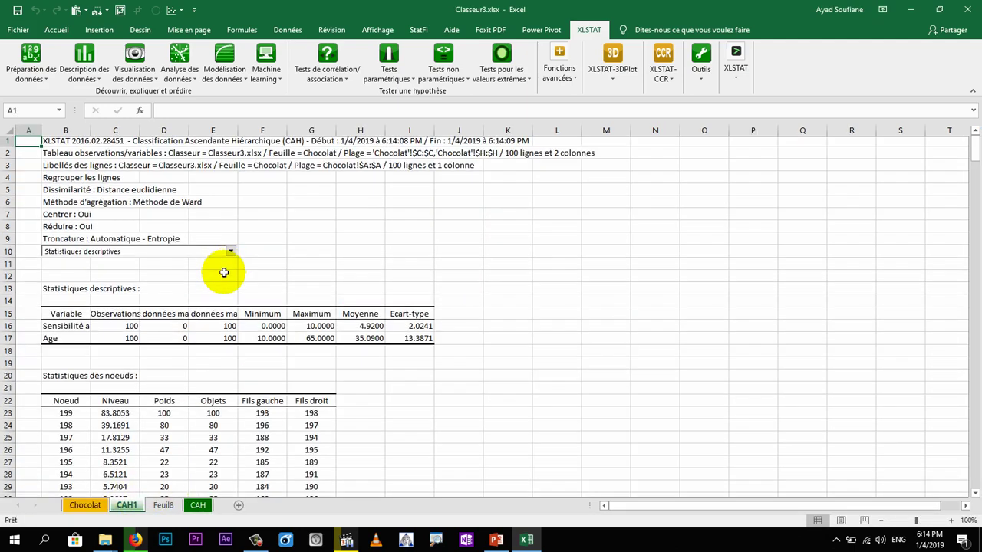
# Copy the labelled dendrogram on the CAH1 sheet and paste the copy at cell H152
pyautogui.scroll(-14, 263, 295)
pyautogui.scroll(-20, 263, 295)
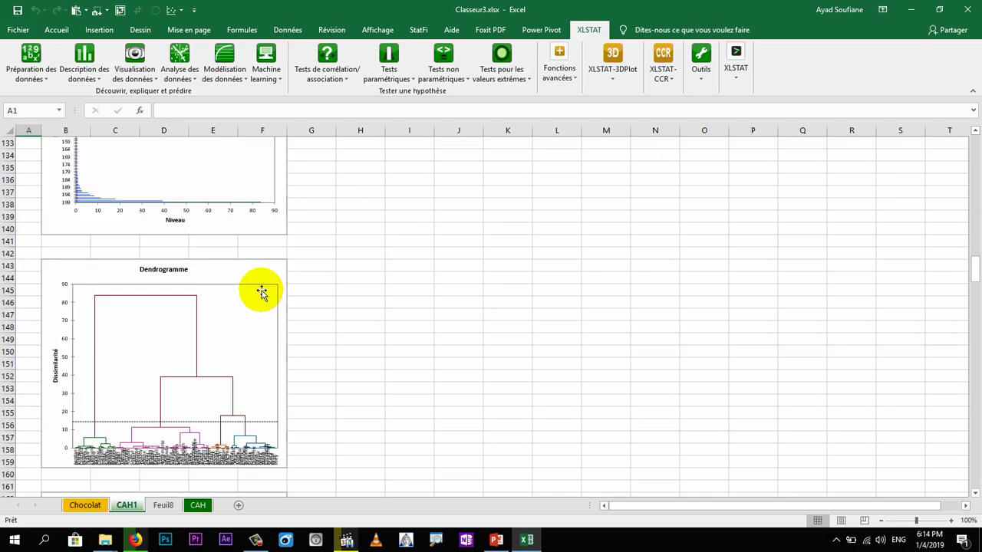
pyautogui.scroll(2, 261, 292)
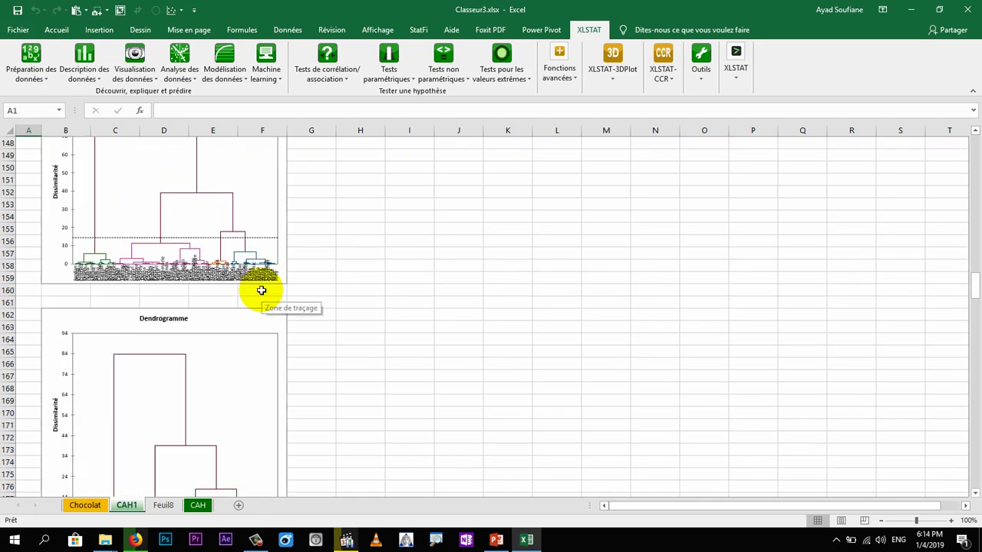
pyautogui.click(285, 229)
pyautogui.rightClick(285, 229)
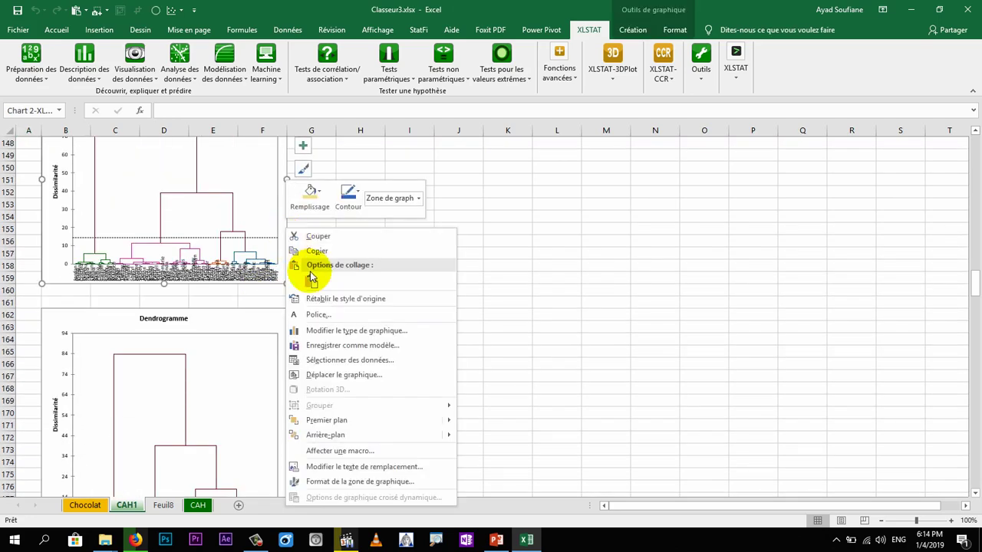
pyautogui.click(317, 252)
pyautogui.rightClick(364, 188)
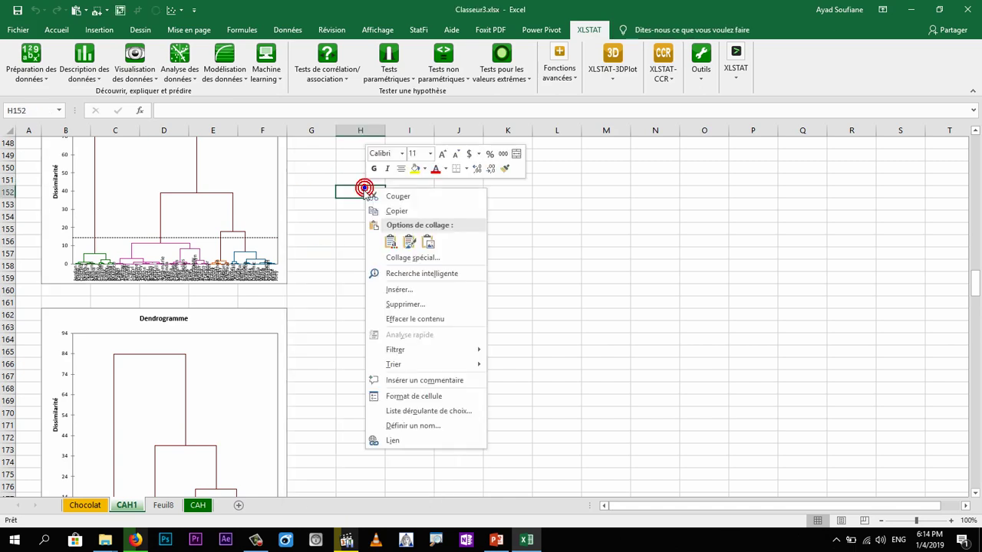
pyautogui.click(390, 241)
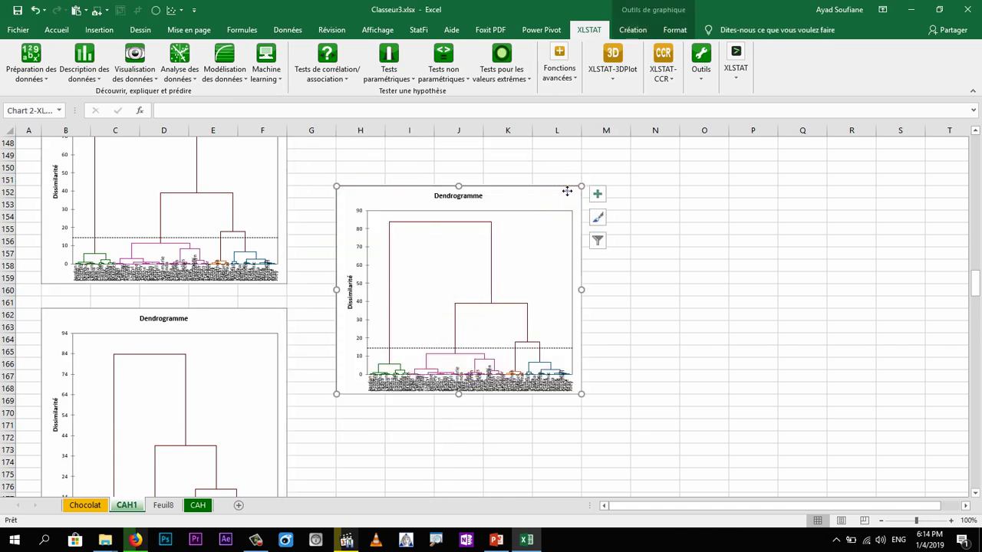
# Move the pasted dendrogram copy to a new chart sheet of its own
pyautogui.rightClick(565, 191)
pyautogui.click(614, 341)
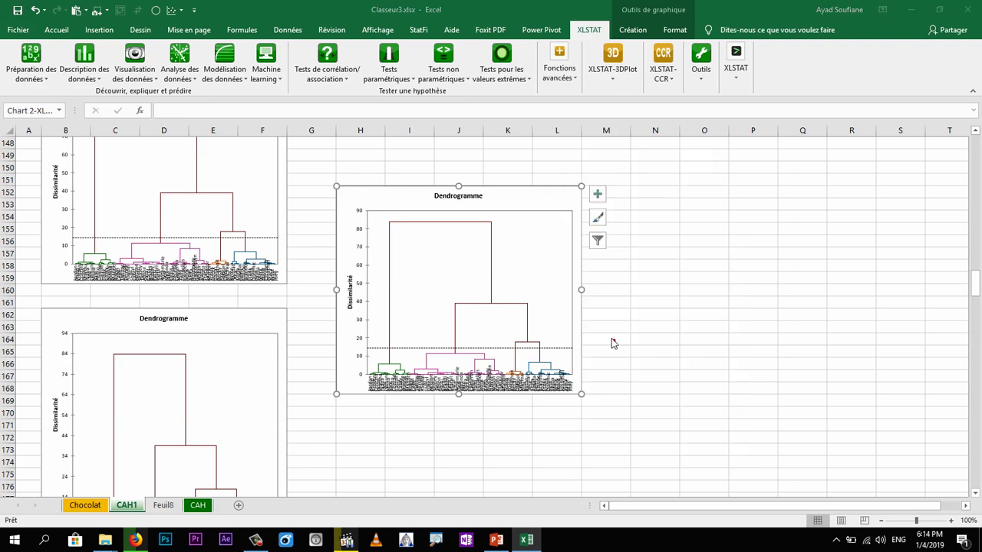
pyautogui.click(556, 322)
pyautogui.click(682, 381)
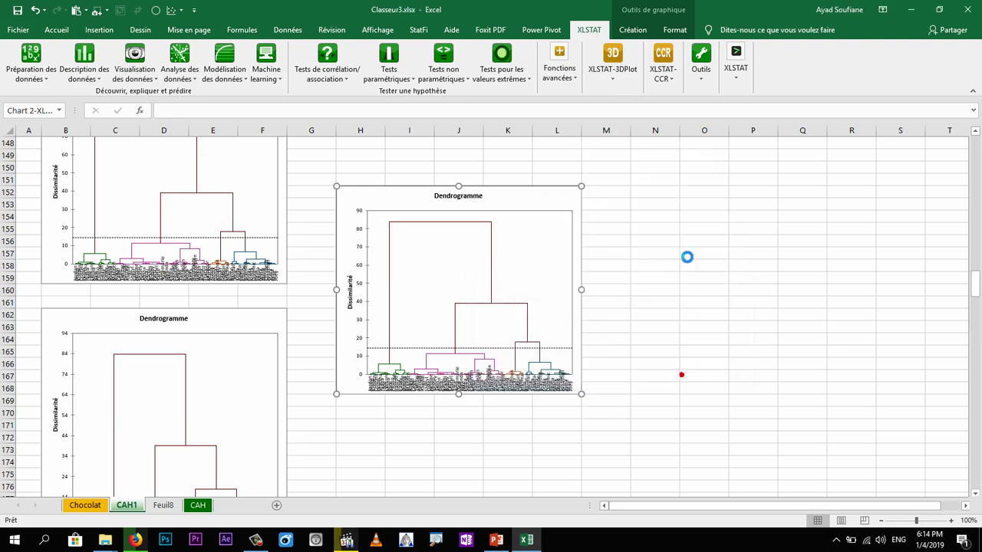
pyautogui.click(592, 32)
# Compare the enlarged labelled dendrogram with the dendrograms on the CAH1 and CAH sheets, checking the variance decomposition
pyautogui.scroll(-1, 529, 280)
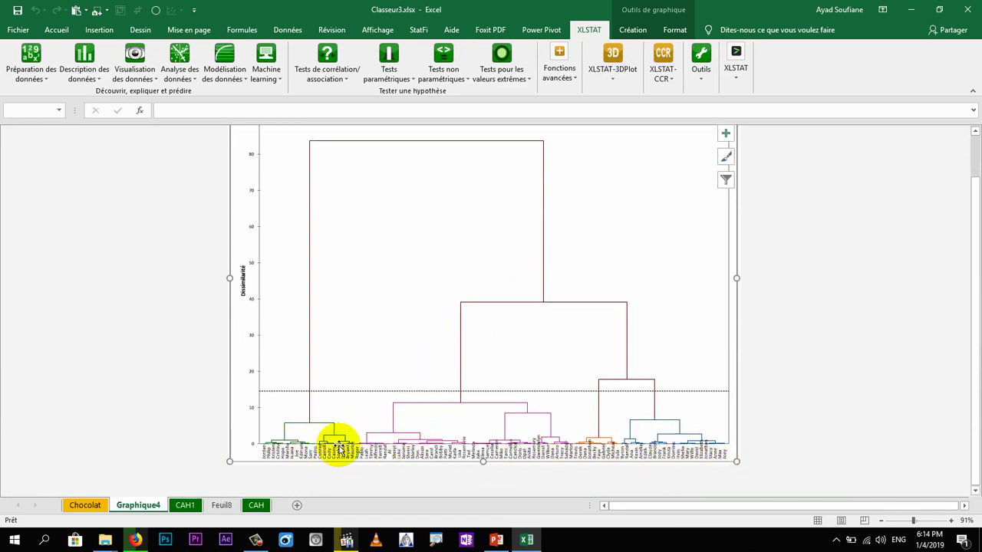
pyautogui.click(183, 506)
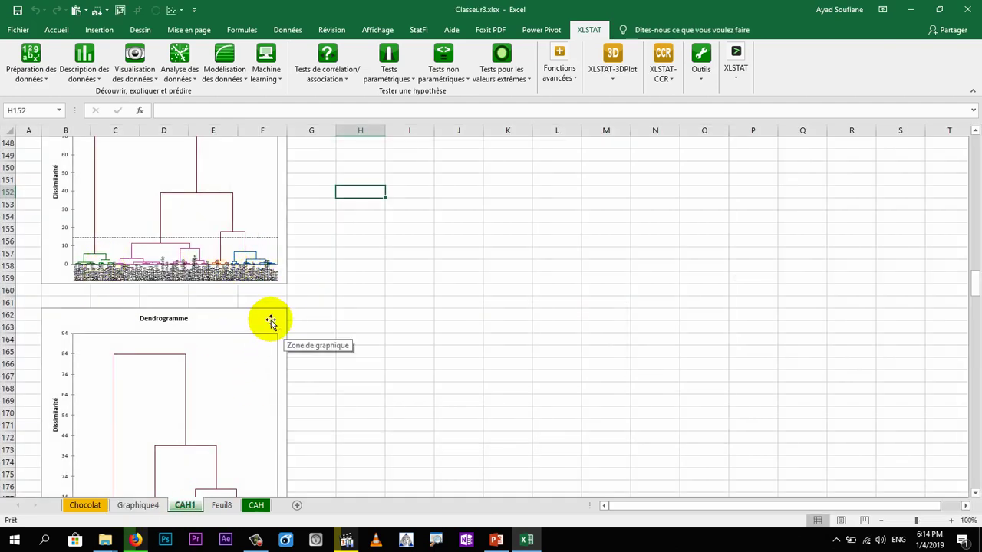
pyautogui.click(157, 504)
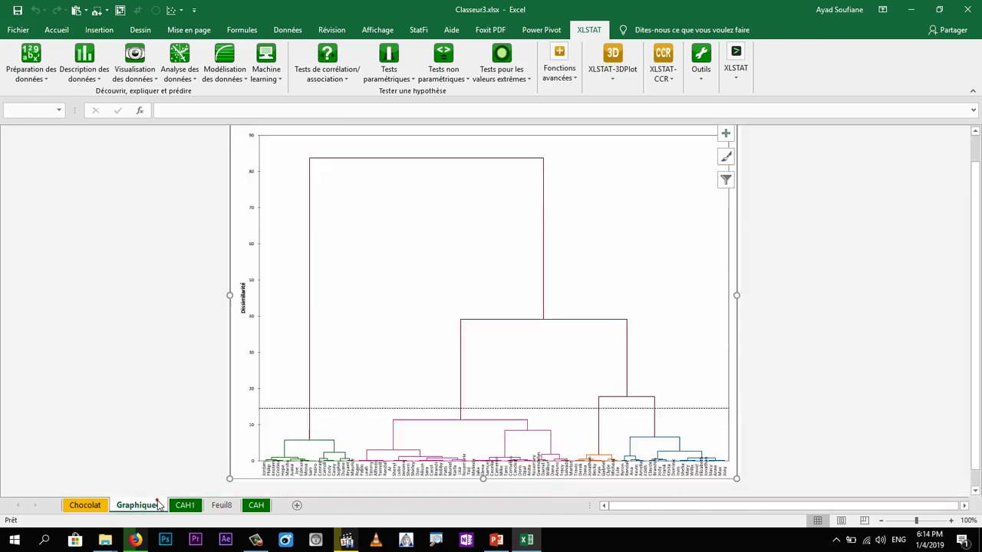
pyautogui.click(224, 506)
pyautogui.scroll(-7, 292, 384)
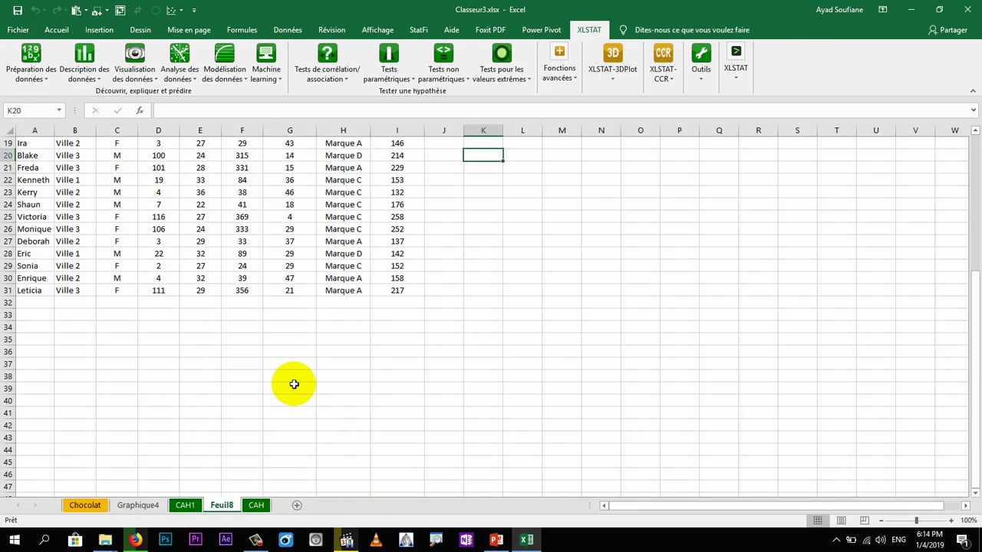
pyautogui.click(265, 506)
pyautogui.scroll(-3, 290, 394)
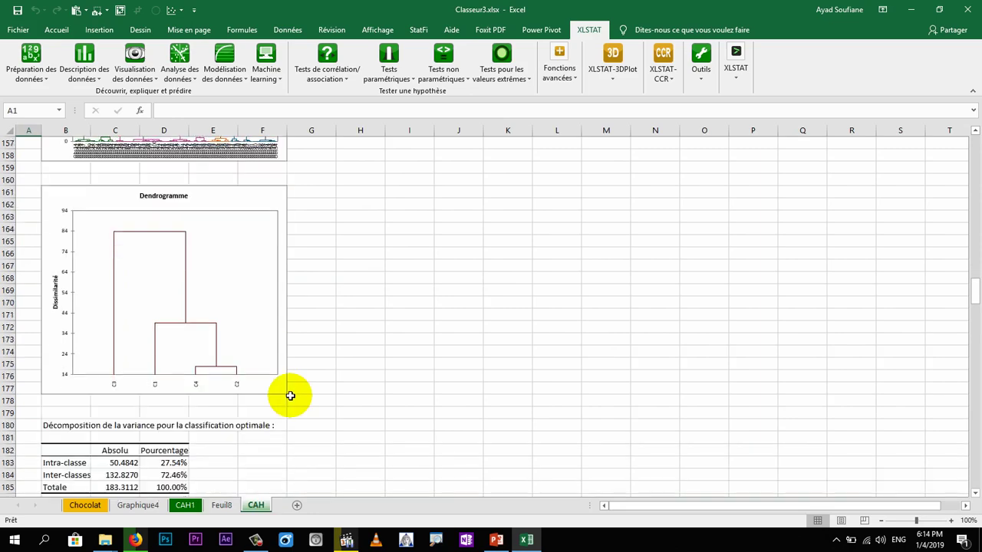
pyautogui.scroll(4, 292, 394)
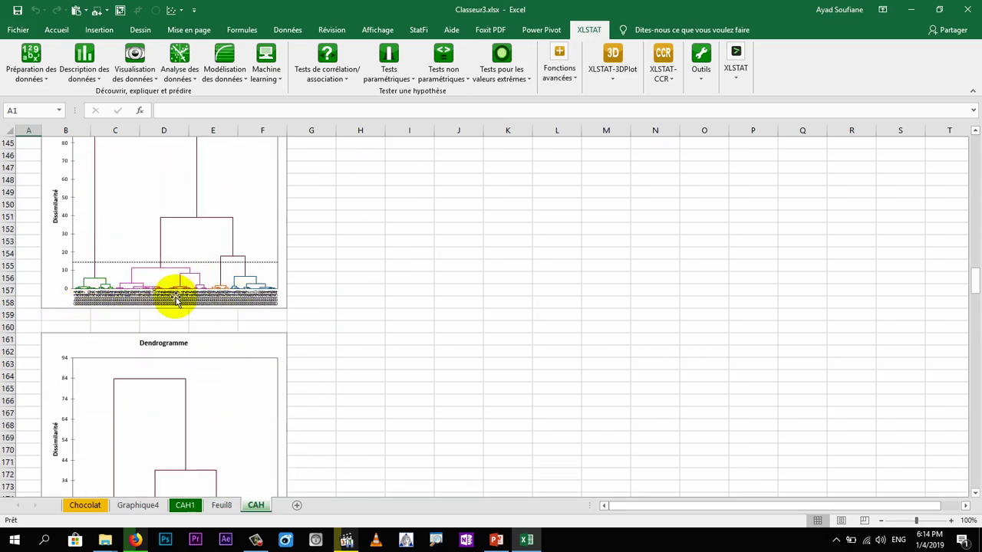
pyautogui.scroll(-1, 175, 306)
pyautogui.scroll(-3, 299, 336)
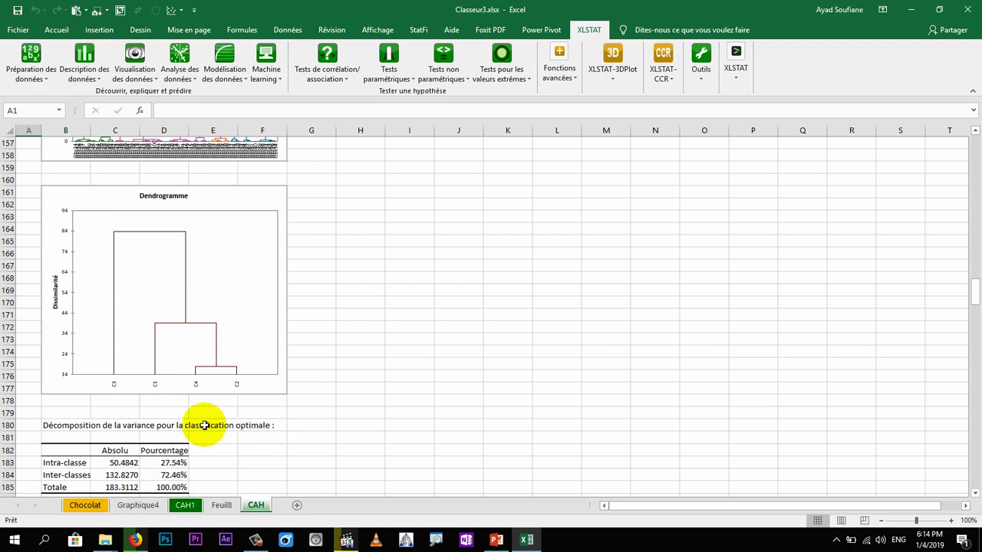
# Examine the enlarged dendrogram on Graphique4, temporarily marking the cut levels that give 2, 3 and 4 groups
pyautogui.click(138, 506)
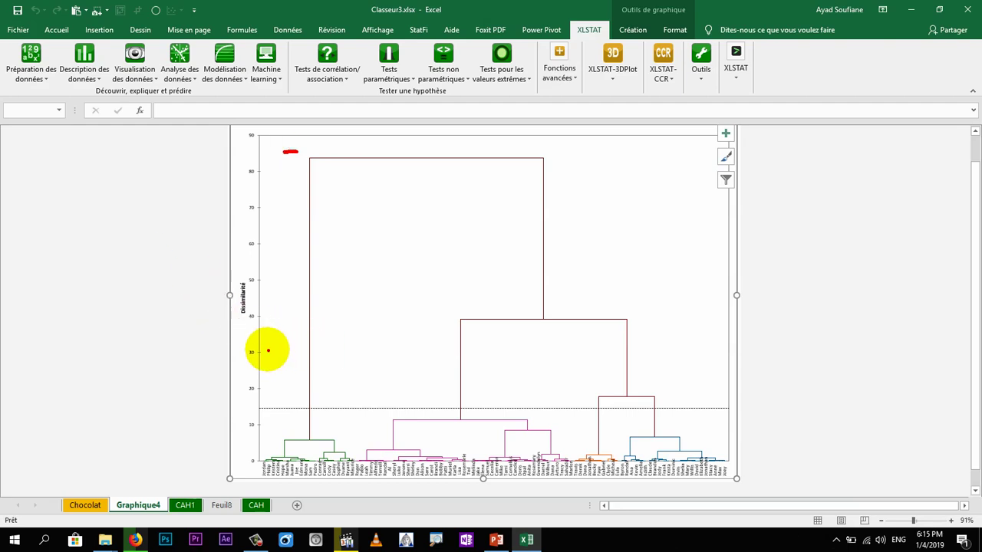
pyautogui.moveTo(379, 353); pyautogui.dragTo(705, 356)
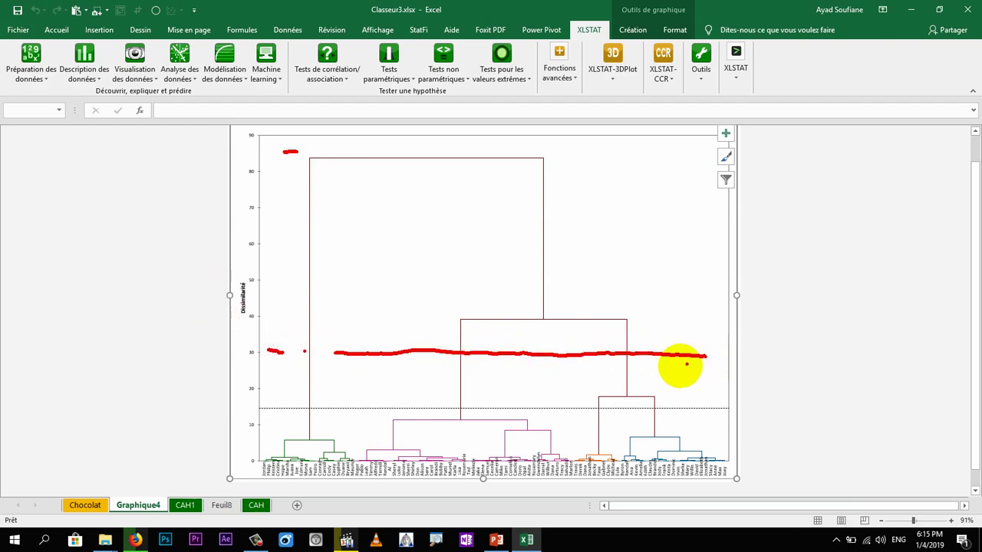
pyautogui.moveTo(324, 230); pyautogui.dragTo(284, 230)
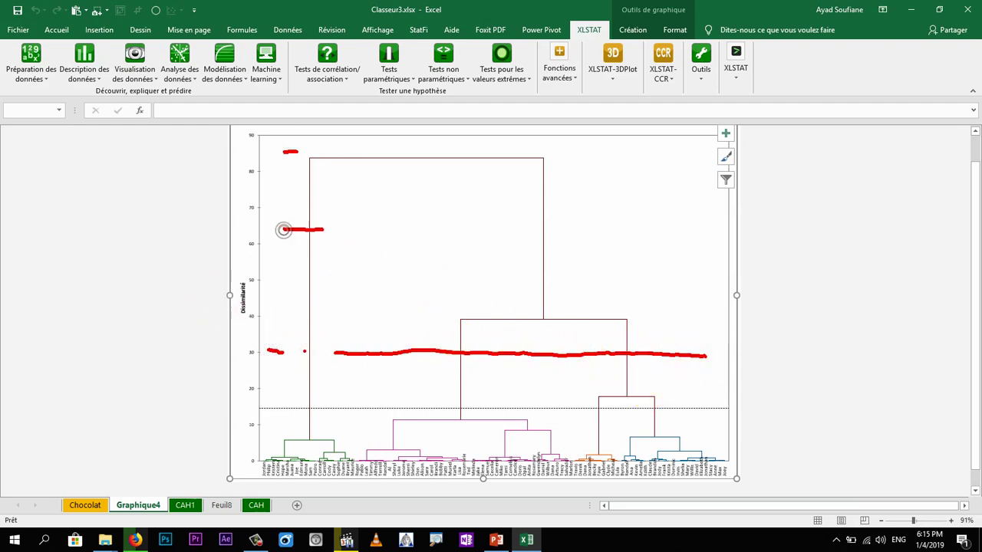
pyautogui.moveTo(570, 200); pyautogui.dragTo(580, 197)
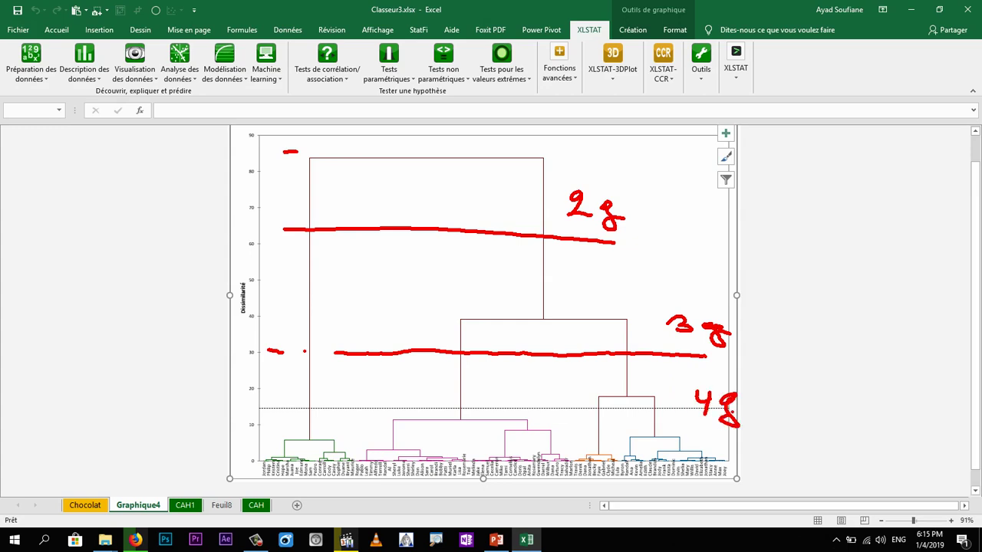
pyautogui.moveTo(785, 398); pyautogui.dragTo(805, 400)
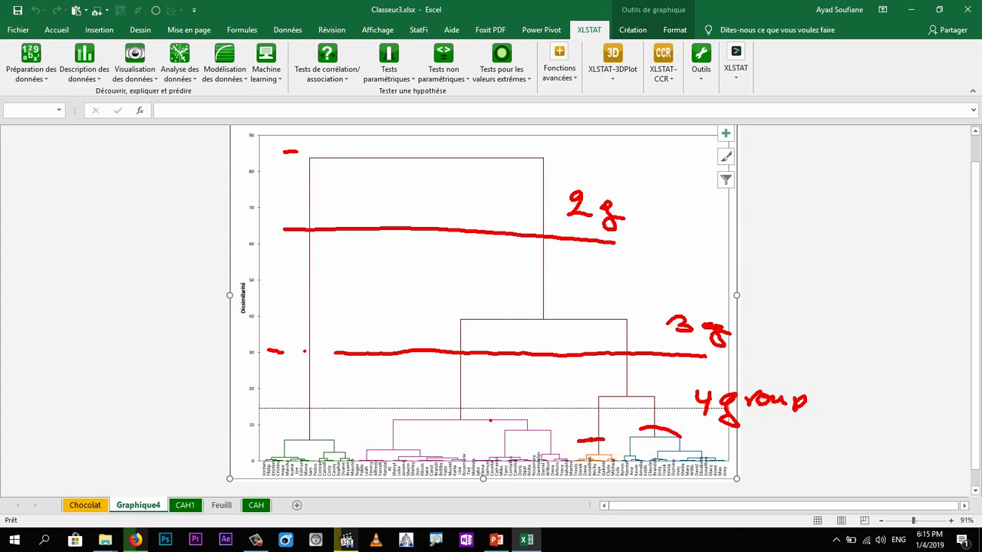
pyautogui.moveTo(537, 412); pyautogui.dragTo(443, 400)
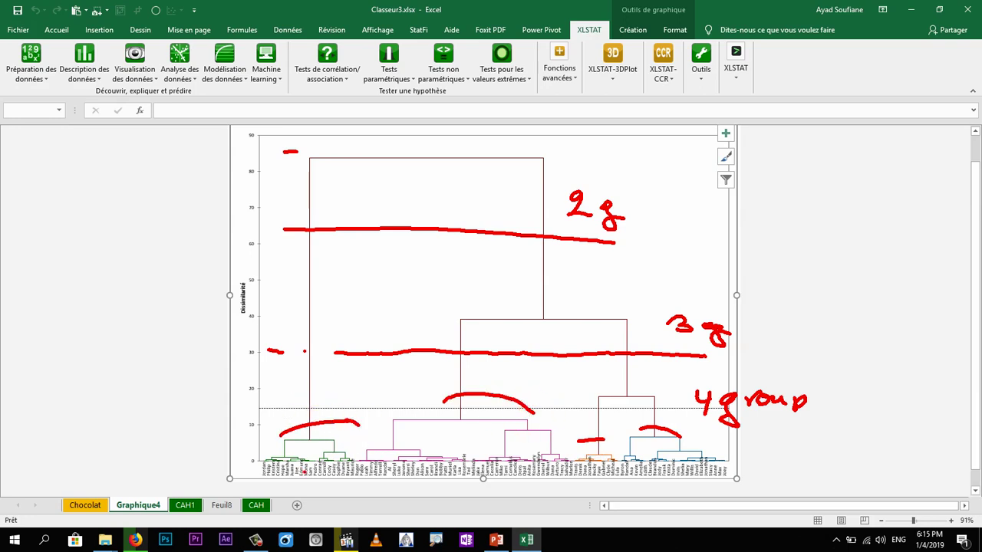
pyautogui.press('Escape')
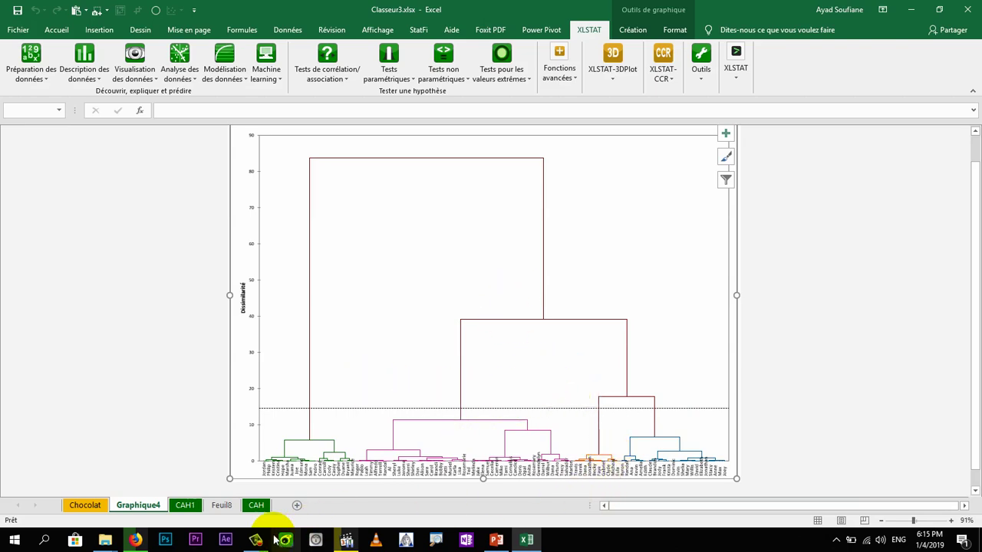
# Run the hierarchical classification of the Chocolat data again with the truncation set to Nombre de classes, using 3 classes
pyautogui.click(87, 506)
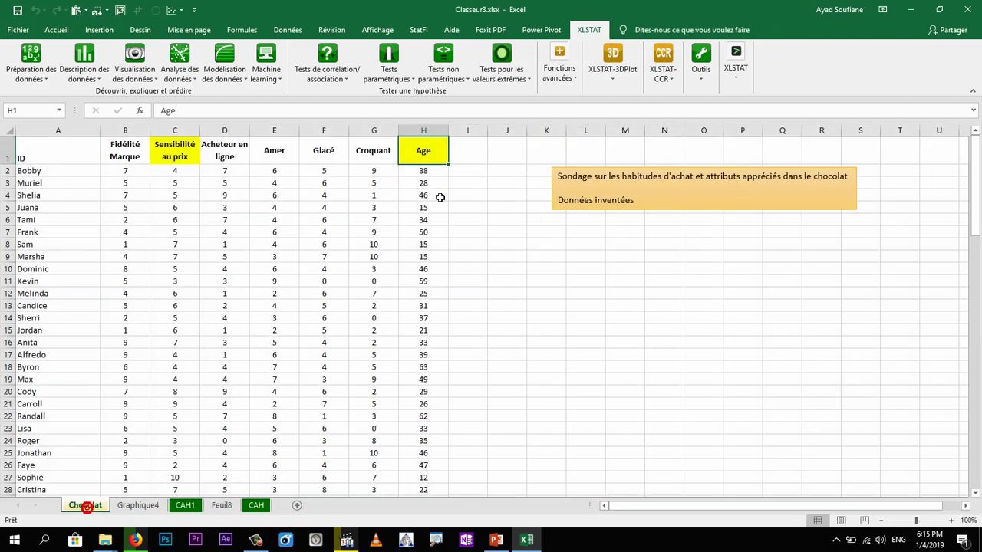
pyautogui.click(180, 65)
pyautogui.click(204, 213)
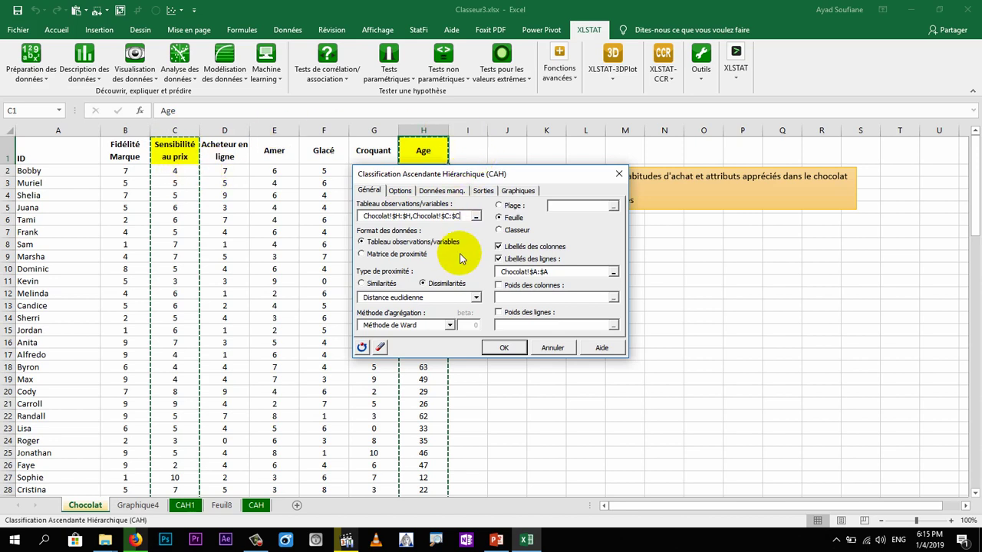
pyautogui.click(399, 191)
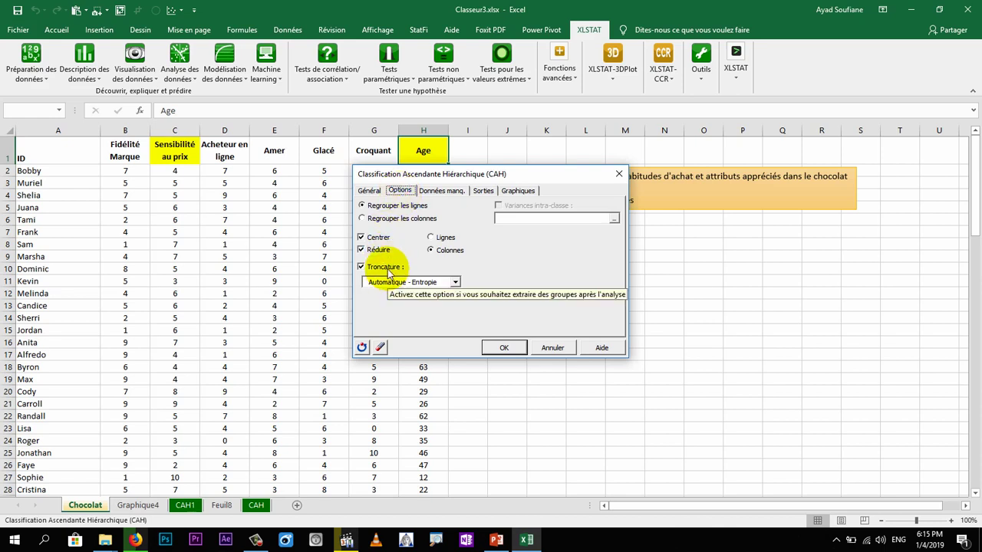
pyautogui.click(454, 283)
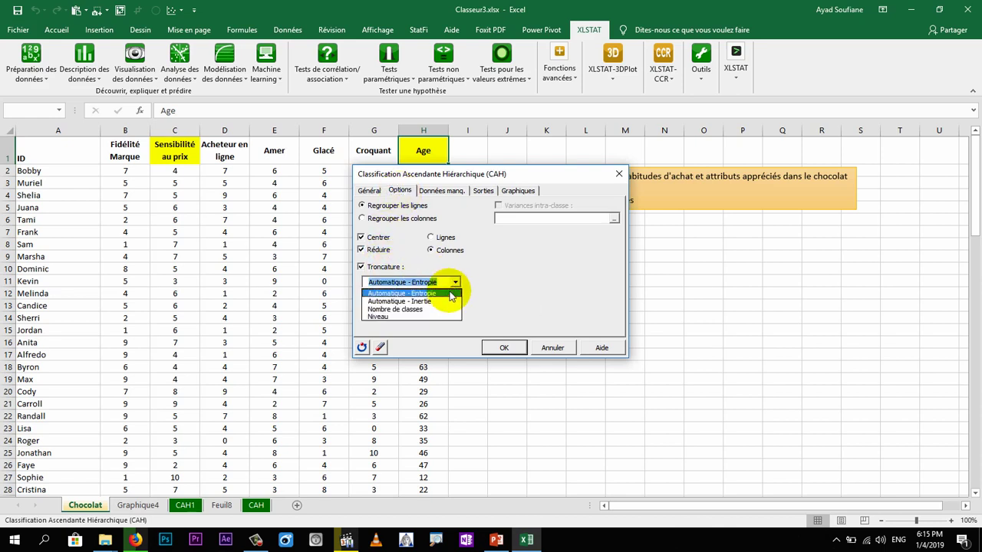
pyautogui.click(425, 309)
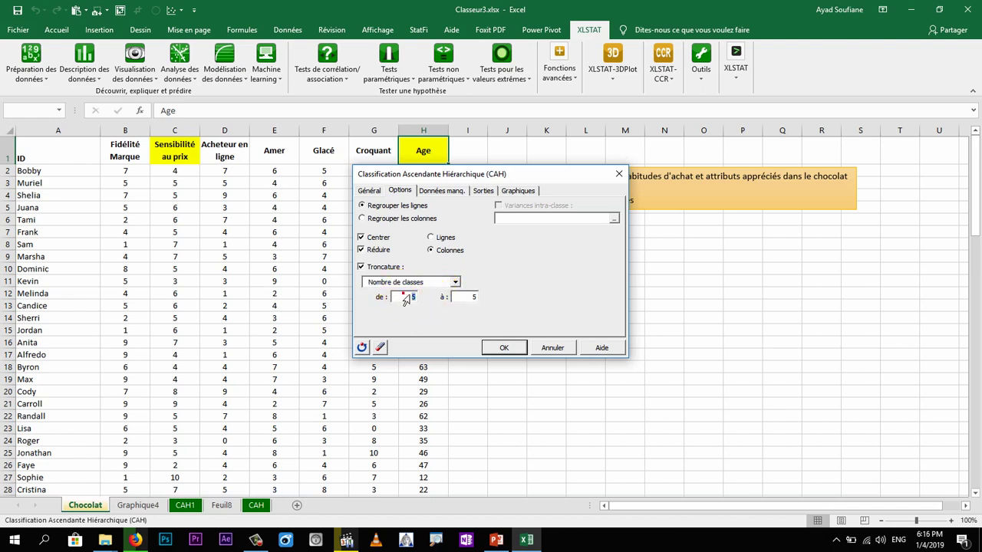
pyautogui.write('3')
pyautogui.click(500, 349)
pyautogui.click(482, 314)
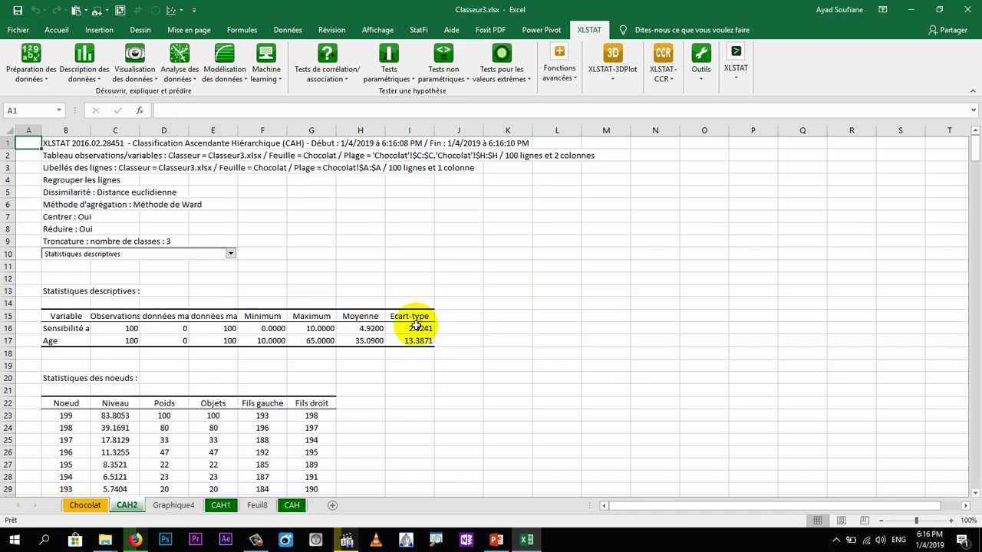
# Examine the descriptive statistics, node statistics, level diagram and truncated dendrogram on the CAH2 results sheet
pyautogui.scroll(-20, 411, 318)
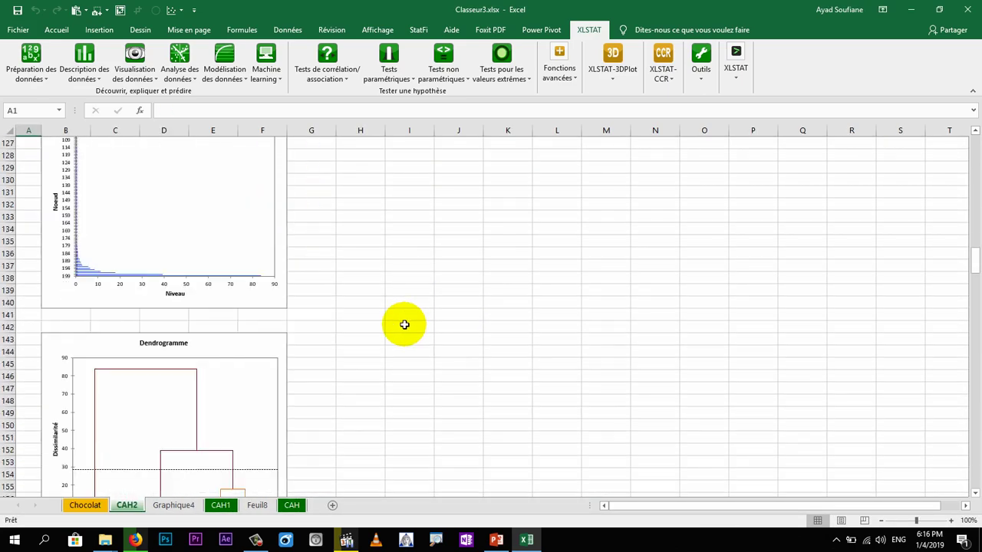
pyautogui.scroll(20, 403, 320)
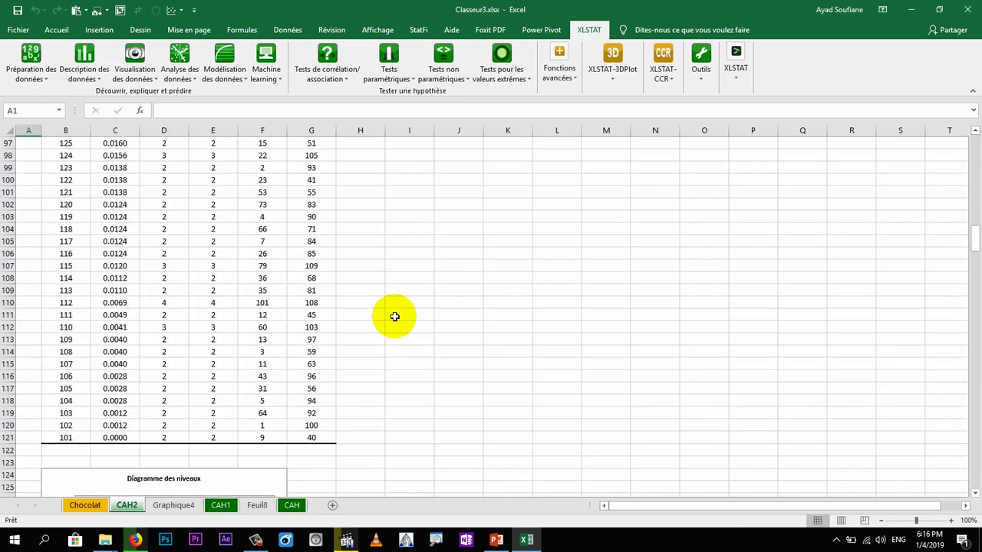
pyautogui.scroll(15, 391, 315)
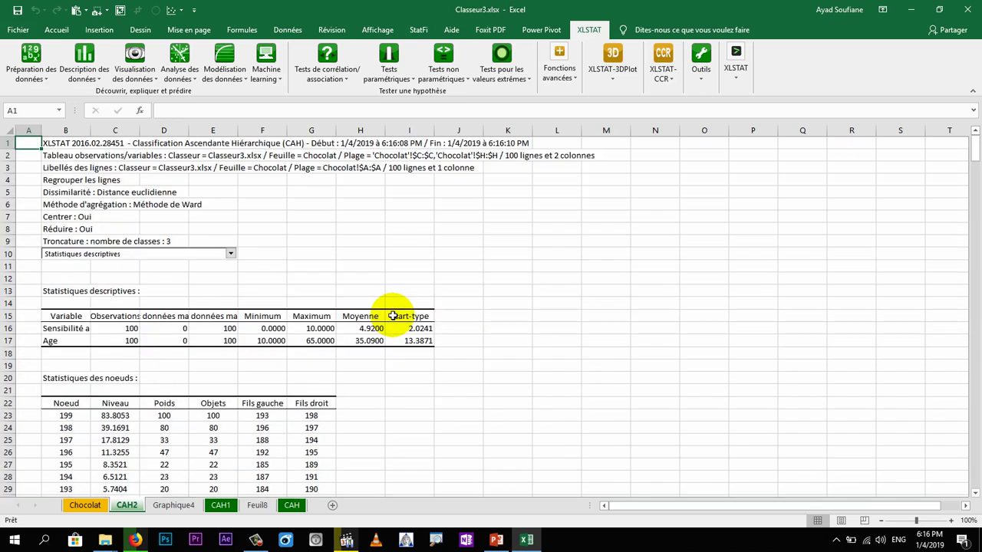
pyautogui.moveTo(67, 288); pyautogui.dragTo(405, 343)
pyautogui.scroll(-6, 307, 340)
pyautogui.scroll(-20, 307, 340)
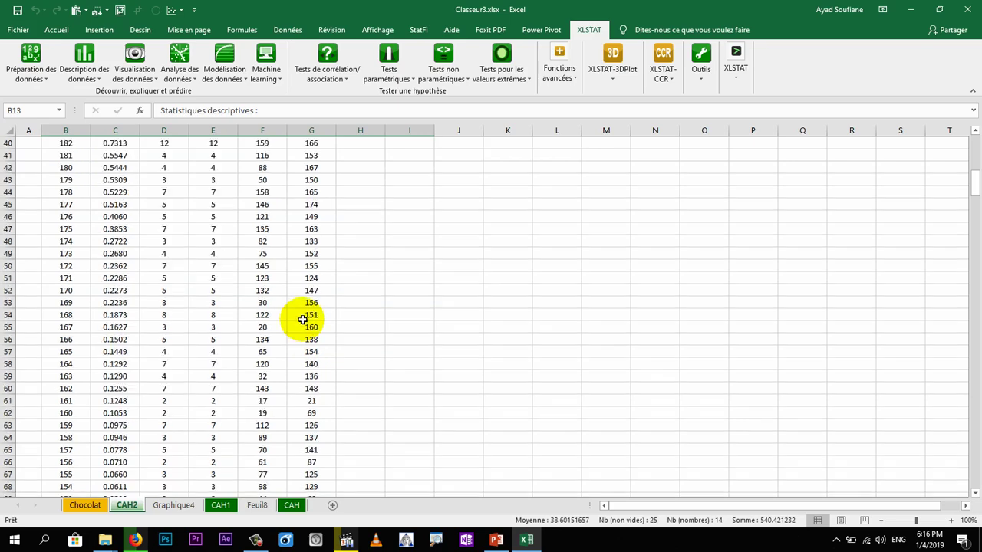
pyautogui.scroll(-7, 306, 324)
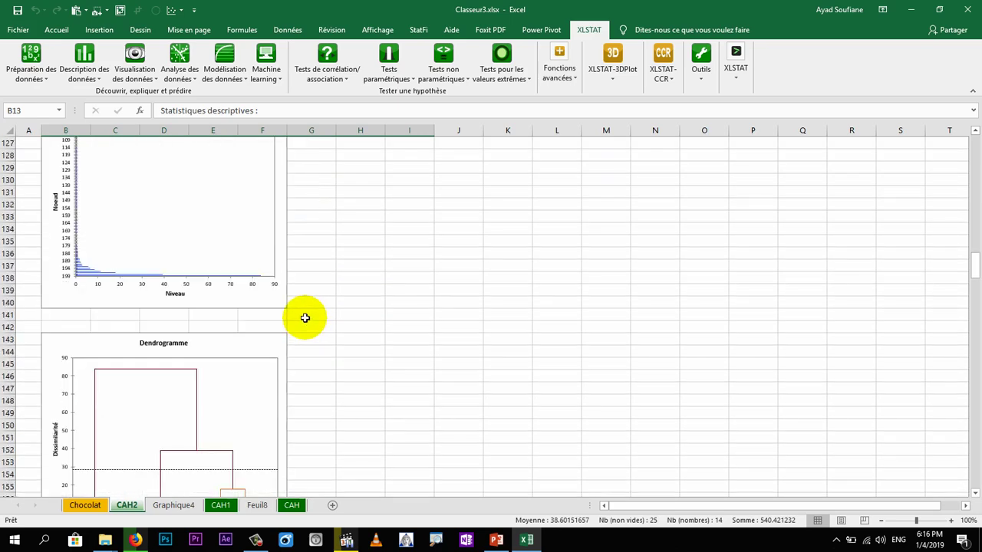
pyautogui.scroll(-3, 304, 317)
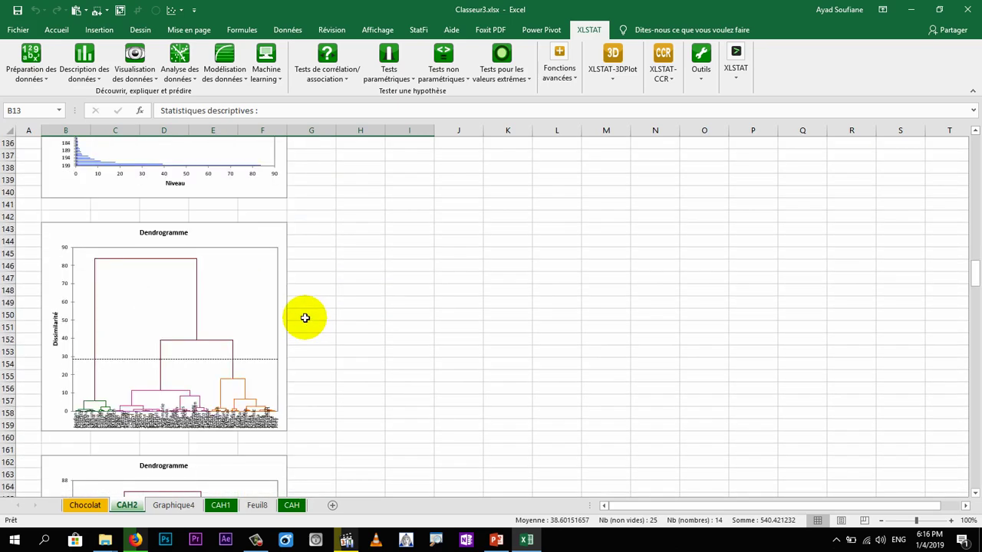
pyautogui.click(276, 227)
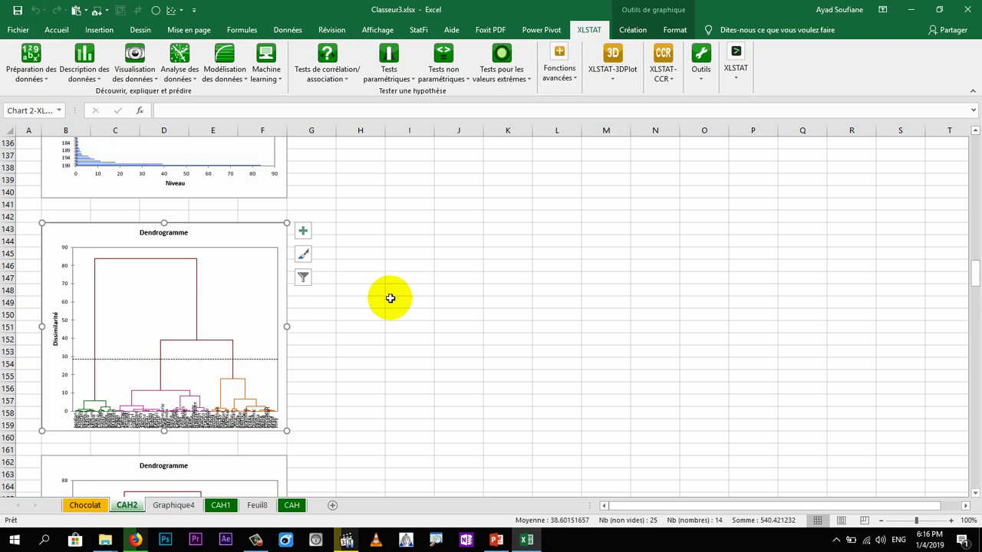
pyautogui.scroll(1, 391, 299)
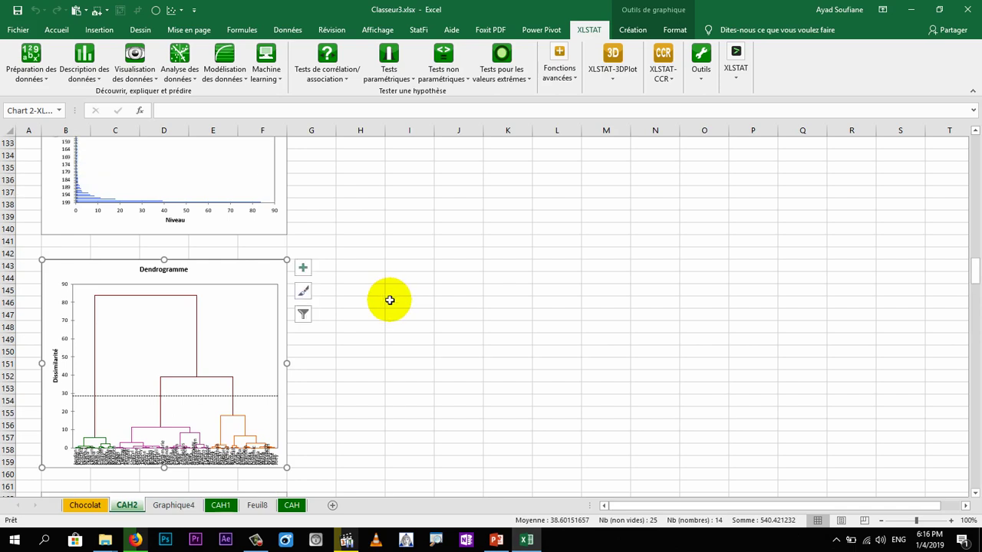
# Compare the full three-class dendrogram with the truncated dendrogram on the CAH2 sheet, matching the branches to the classes
pyautogui.scroll(-4, 389, 300)
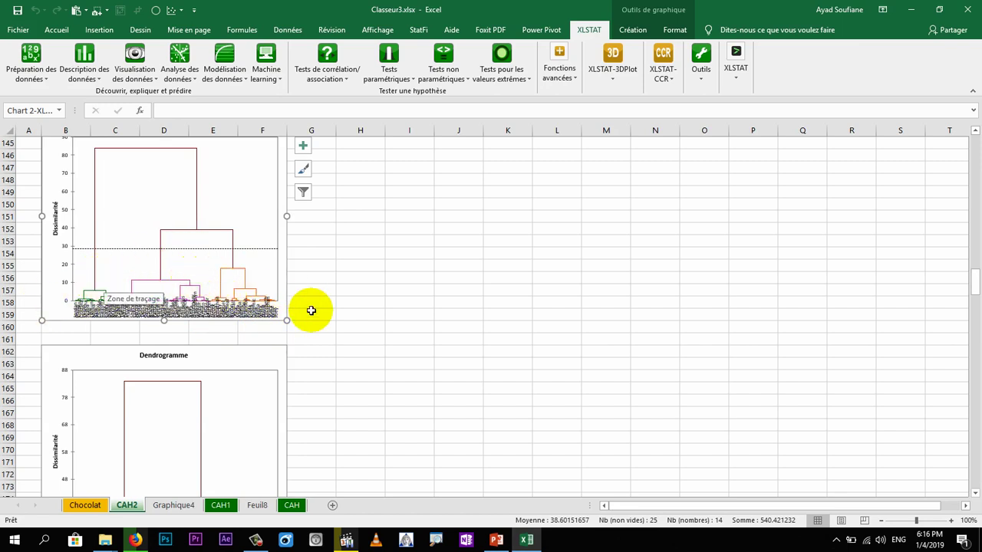
pyautogui.scroll(-5, 263, 350)
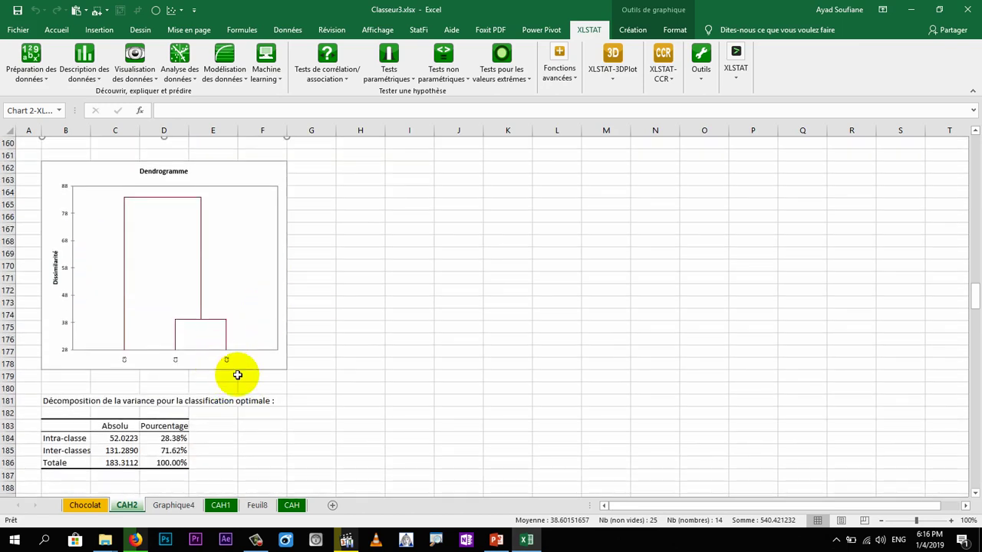
pyautogui.scroll(6, 184, 349)
pyautogui.click(190, 335)
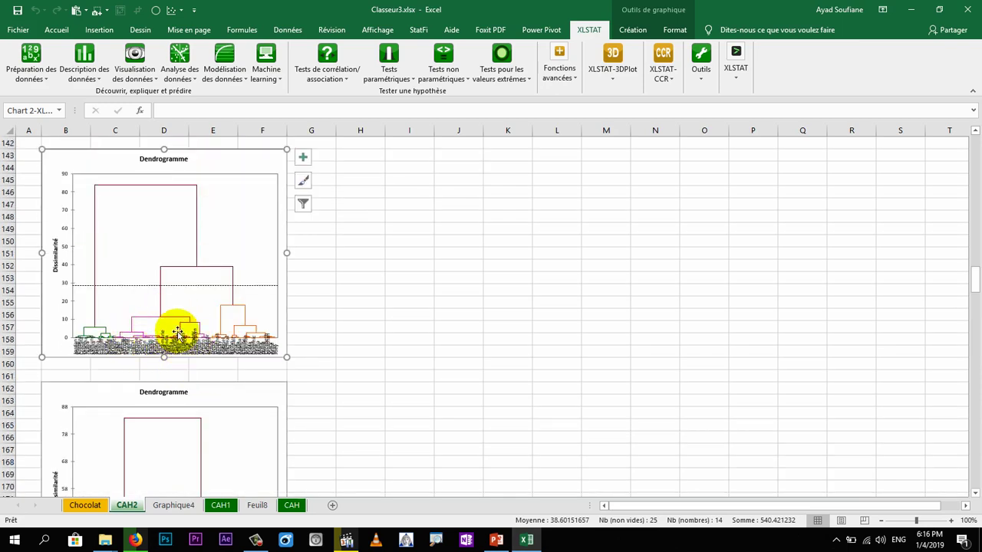
pyautogui.scroll(-6, 224, 381)
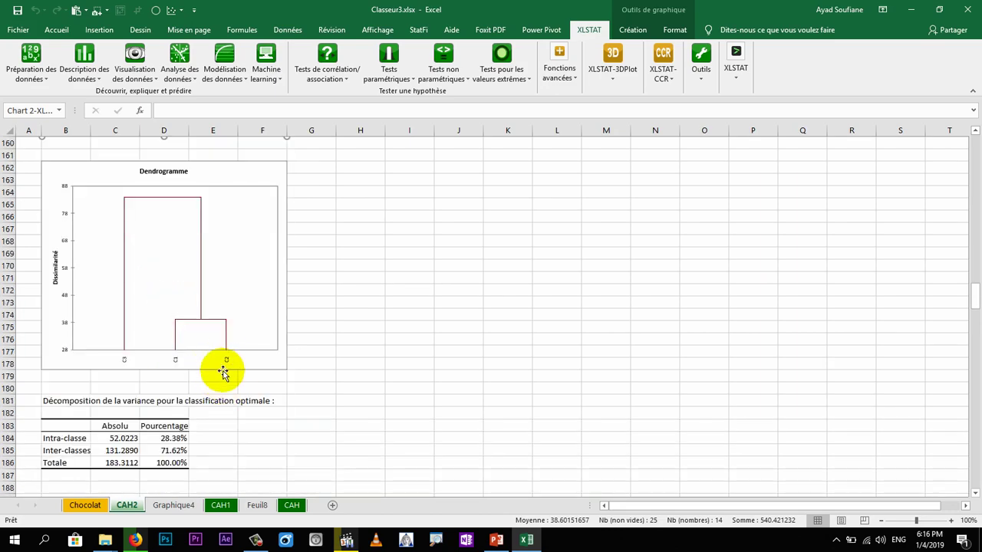
pyautogui.scroll(7, 222, 361)
pyautogui.click(241, 337)
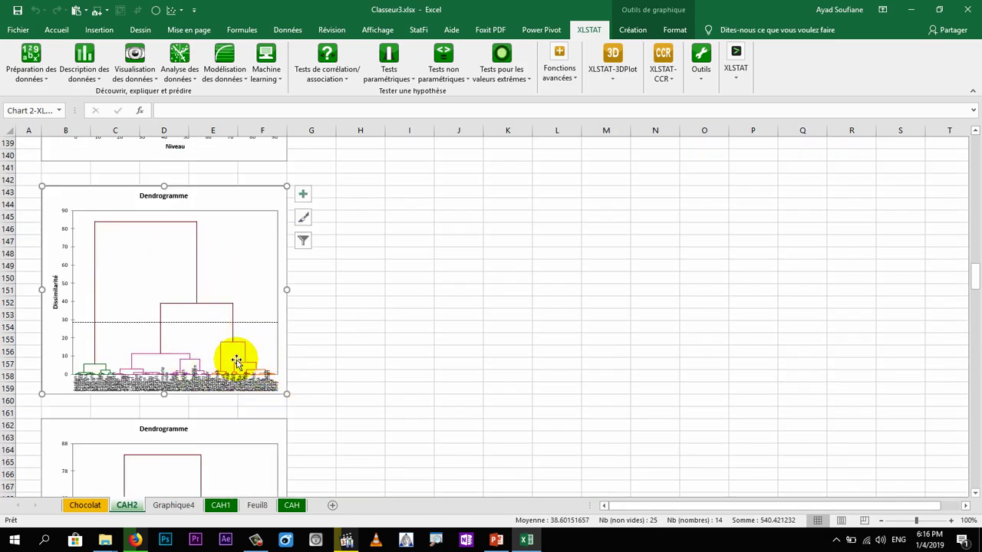
pyautogui.scroll(-6, 230, 399)
pyautogui.scroll(4, 119, 380)
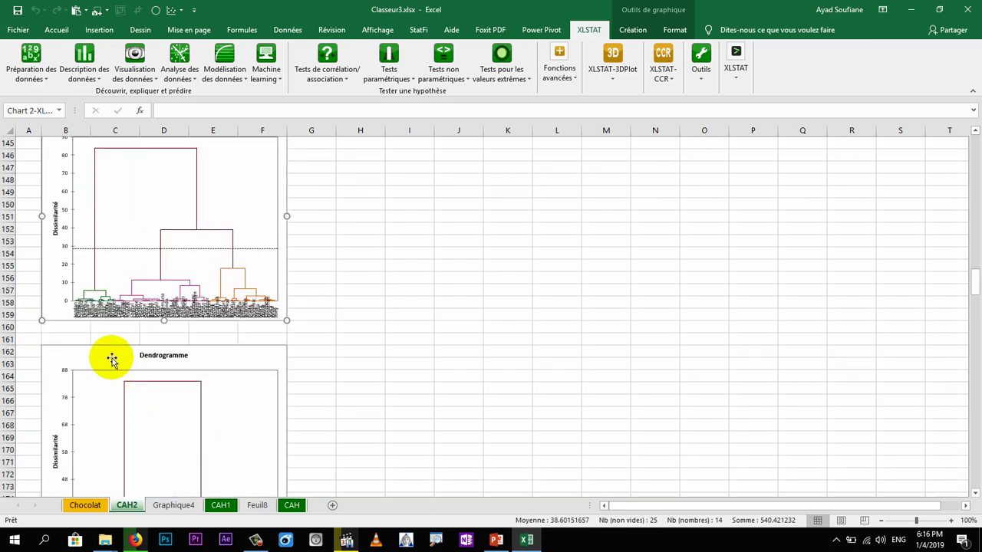
# Examine the variance decomposition, class barycentres and distances, plus the per-class statistics of classes 1, 2 and 3 on CAH2
pyautogui.scroll(-11, 82, 335)
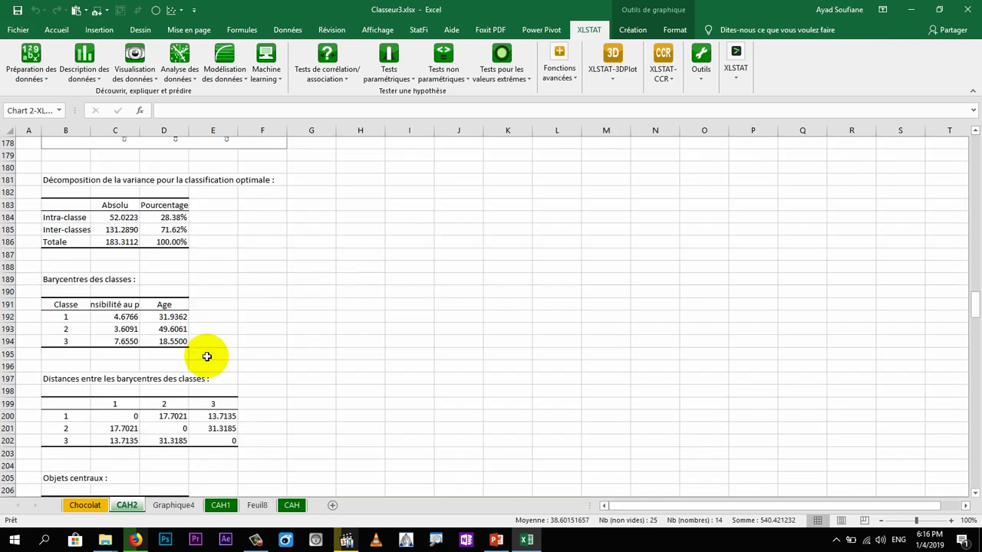
pyautogui.scroll(-4, 208, 352)
pyautogui.scroll(1, 296, 358)
pyautogui.scroll(-10, 296, 357)
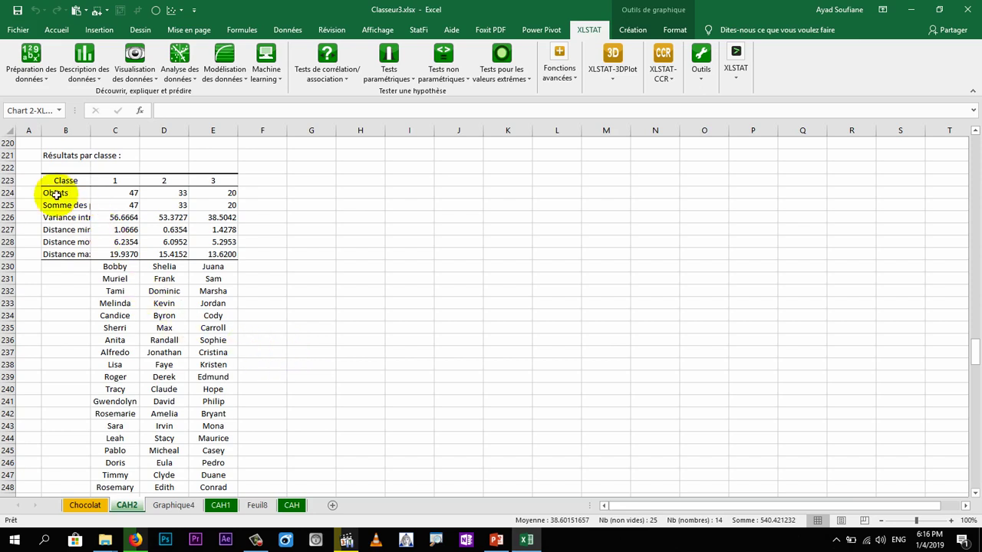
pyautogui.moveTo(118, 180); pyautogui.dragTo(116, 253)
pyautogui.moveTo(164, 179); pyautogui.dragTo(163, 254)
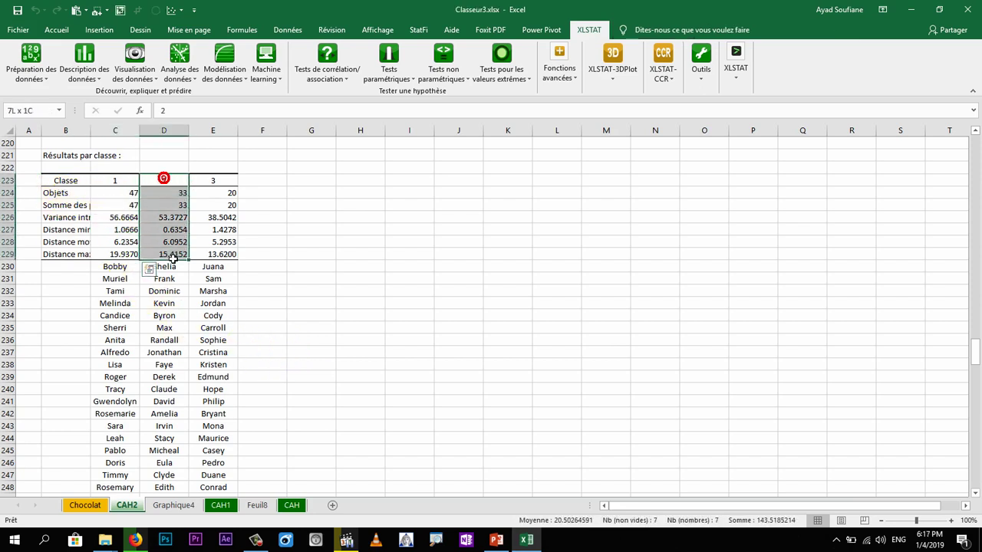
pyautogui.moveTo(212, 180); pyautogui.dragTo(217, 242)
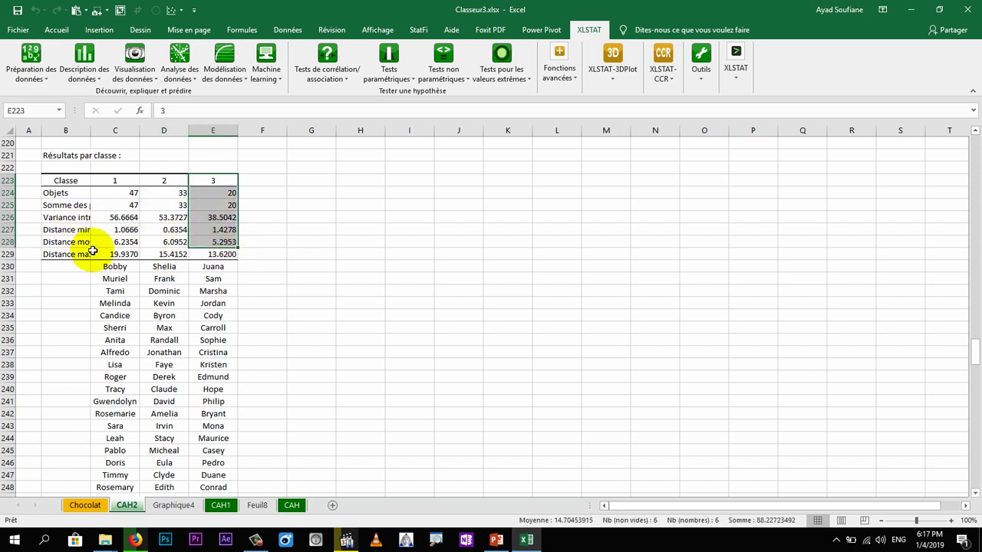
# Review which respondents belong to classes 1, 2 and 3 in the Résultats par classe table
pyautogui.scroll(-2, 102, 273)
pyautogui.moveTo(115, 204); pyautogui.dragTo(147, 318)
pyautogui.moveTo(164, 192); pyautogui.dragTo(188, 389)
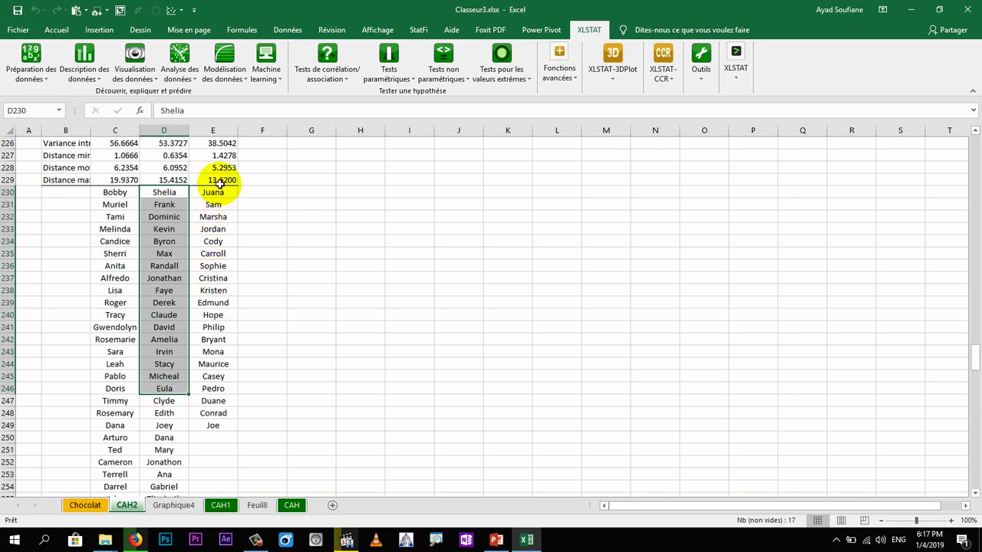
pyautogui.click(212, 193)
pyautogui.moveTo(217, 203); pyautogui.dragTo(215, 278)
pyautogui.scroll(-14, 226, 321)
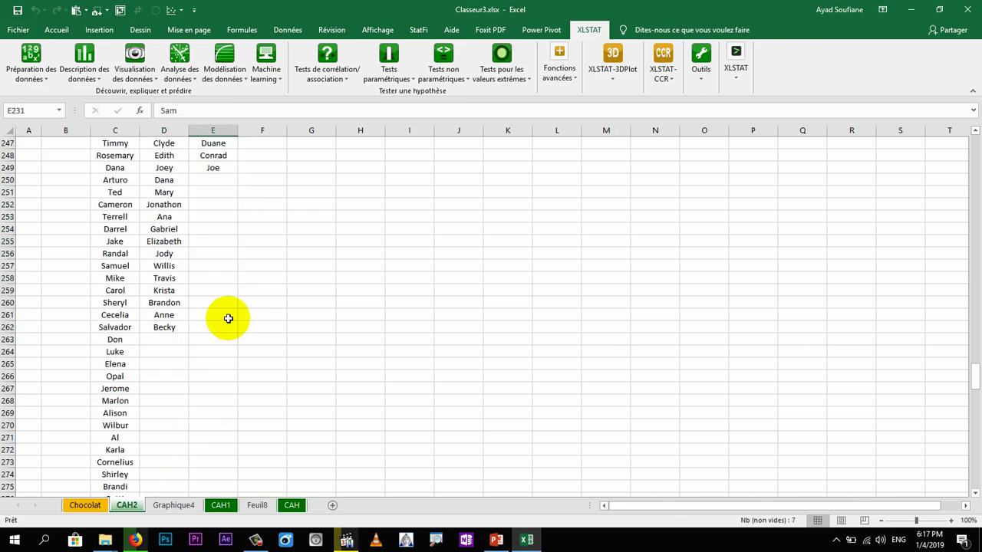
# Copy the Classe column from the Résultats par objet table and paste it beside Age in column I of the Chocolat sheet
pyautogui.scroll(-2, 228, 314)
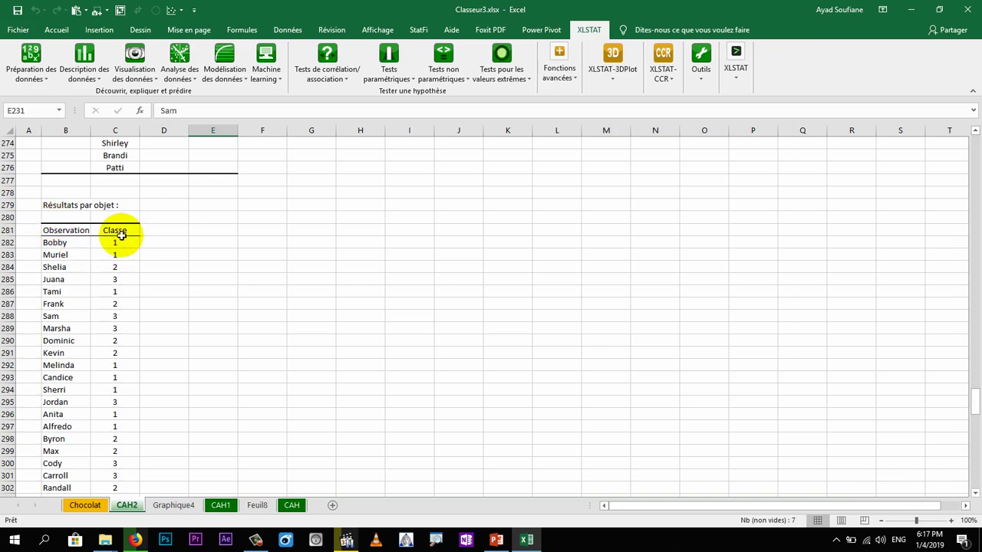
pyautogui.moveTo(119, 231); pyautogui.dragTo(113, 460)
pyautogui.rightClick(105, 413)
pyautogui.click(134, 161)
pyautogui.scroll(20, 147, 160)
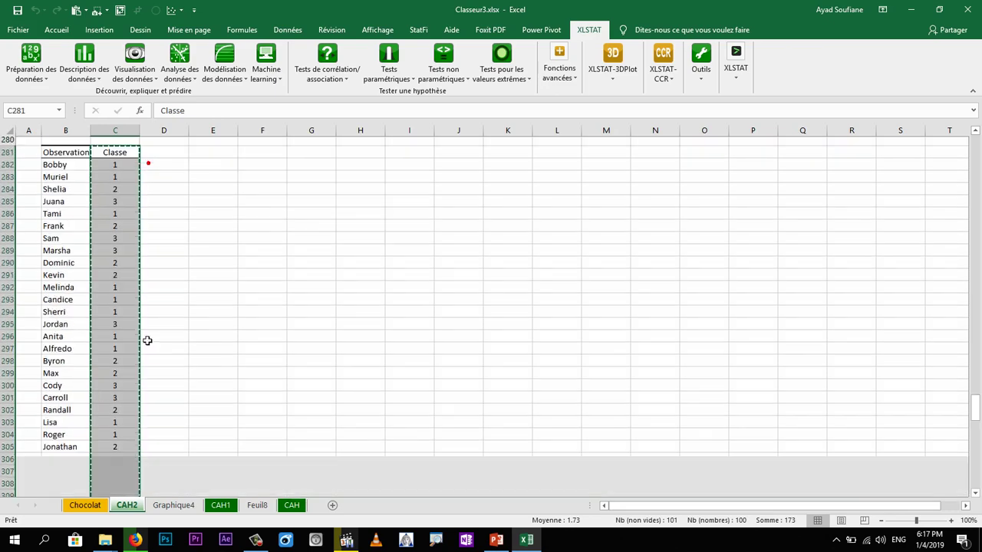
pyautogui.click(86, 505)
pyautogui.click(473, 154)
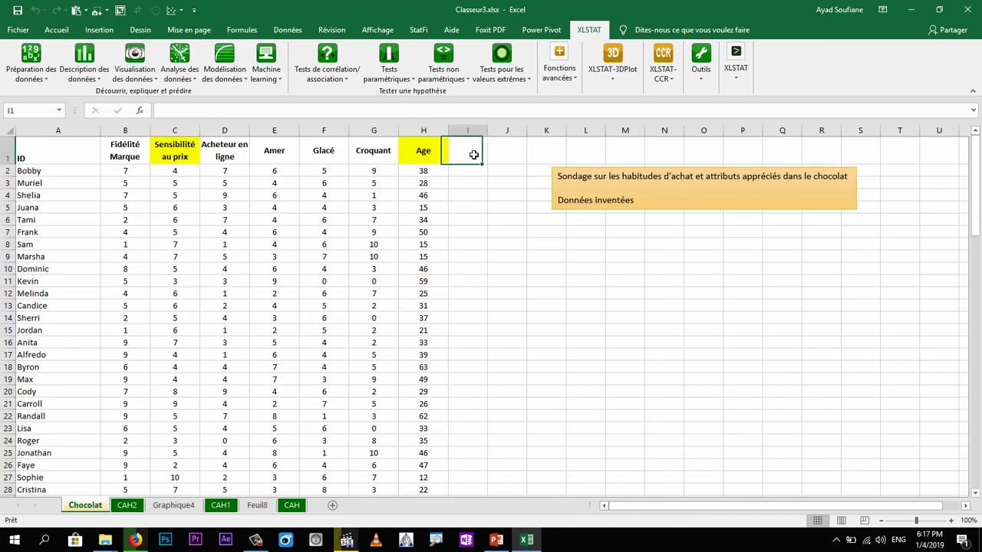
pyautogui.rightClick(473, 156)
pyautogui.click(501, 212)
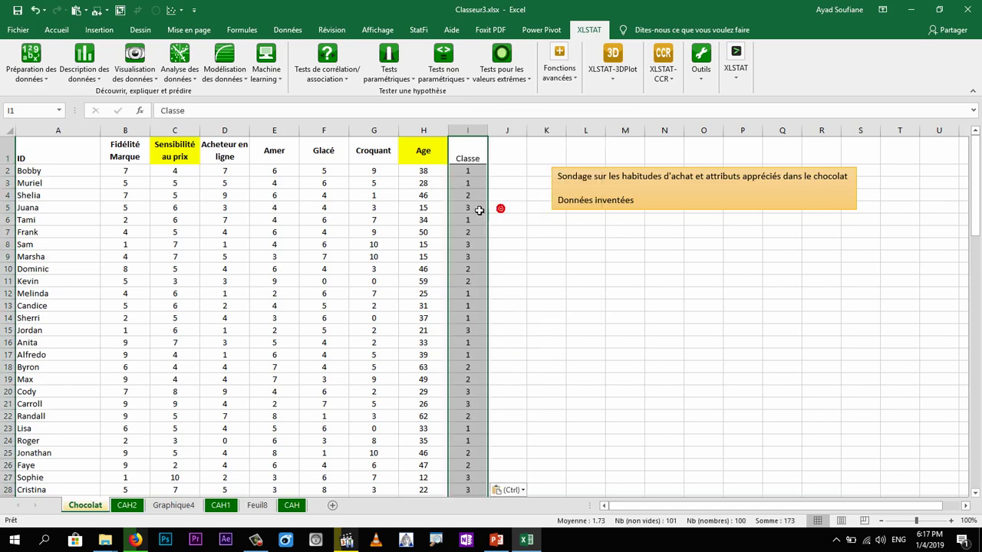
# Review the survey variables against the assigned classes, and clear the pasted Classe column from the Chocolat sheet
pyautogui.moveTo(125, 150); pyautogui.dragTo(363, 449)
pyautogui.scroll(5, 363, 449)
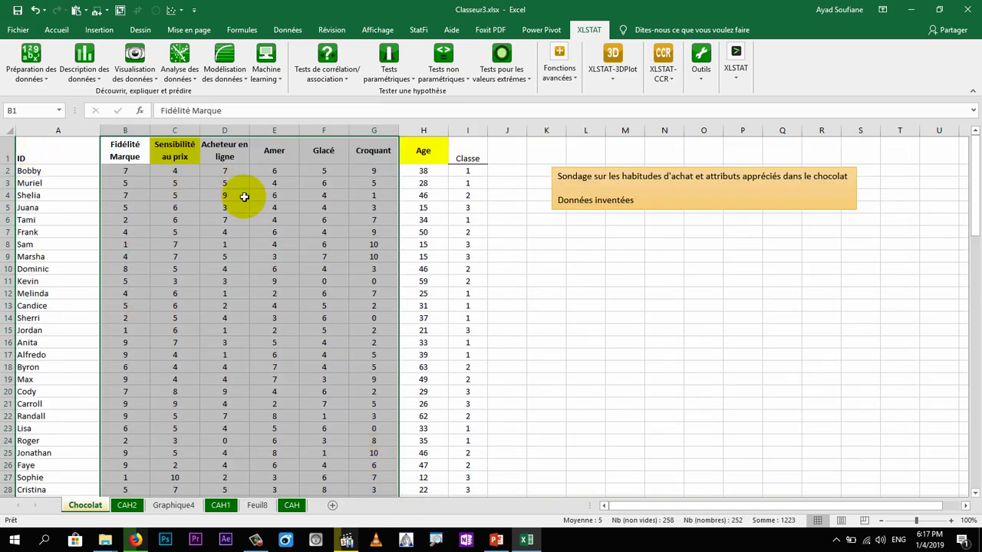
pyautogui.click(473, 130)
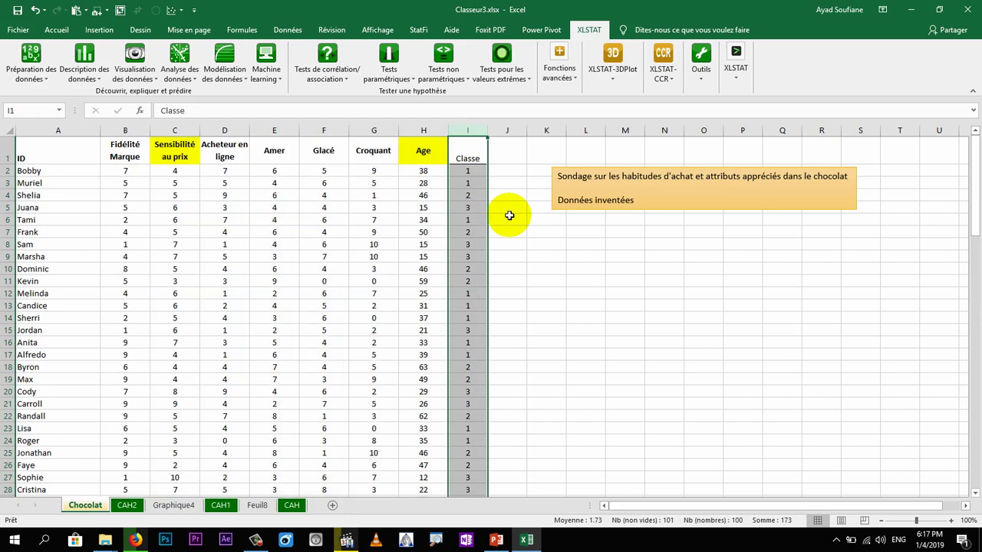
pyautogui.click(463, 260)
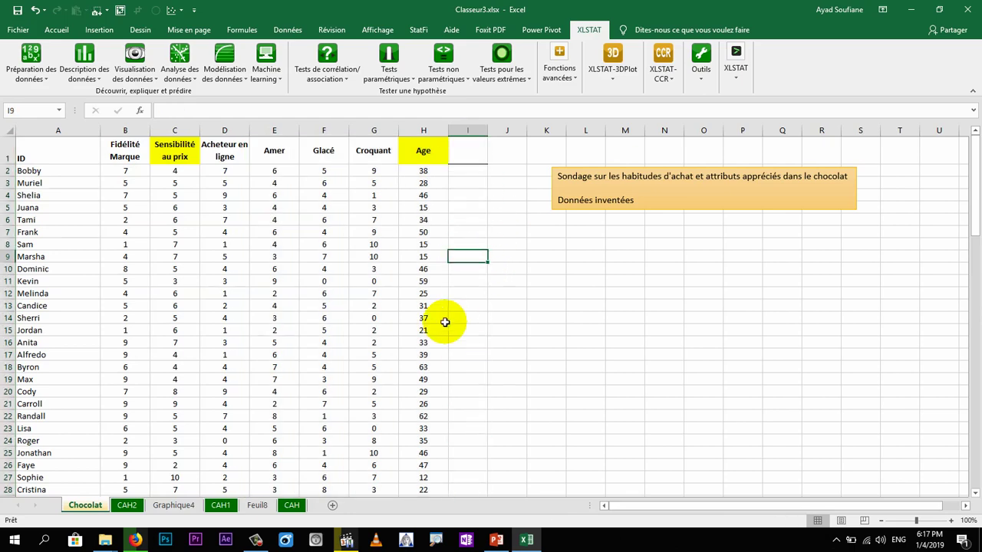
# Delete the sheets CAH2, Graphique4, CAH1, Feuil8 and CAH together, keeping only the Chocolat sheet
pyautogui.click(127, 505)
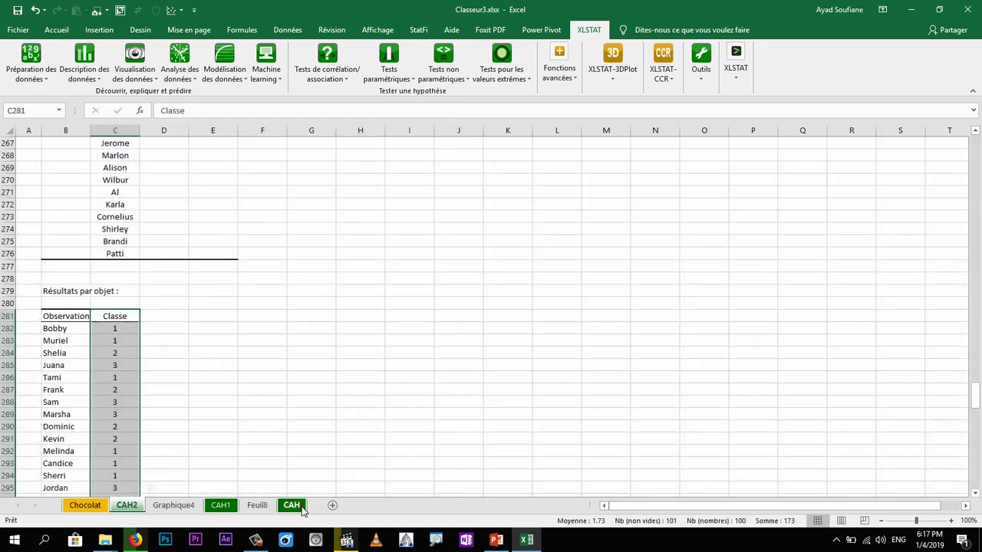
pyautogui.click(298, 509)
pyautogui.click(126, 505)
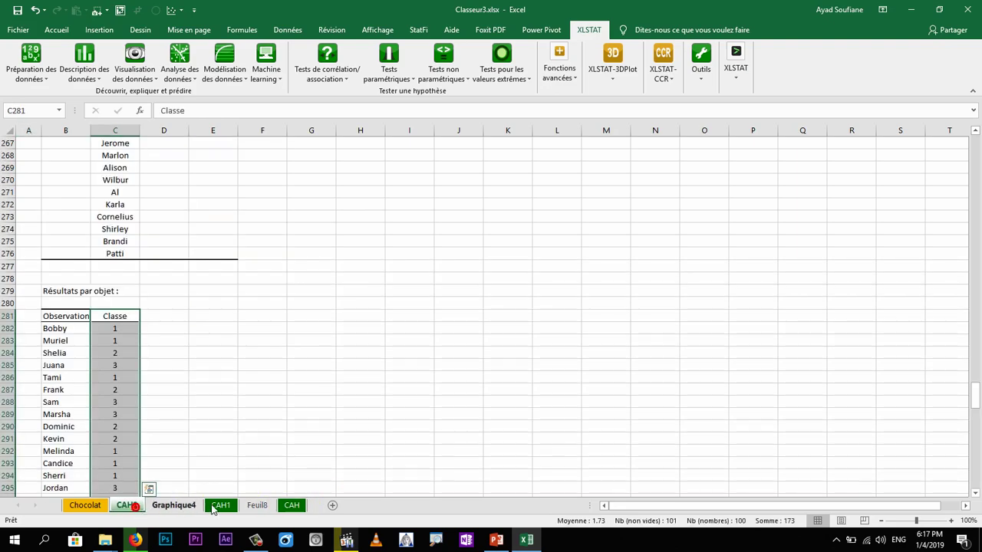
pyautogui.keyDown('shift'); pyautogui.click(295, 508); pyautogui.keyUp('shift')
pyautogui.rightClick(294, 507)
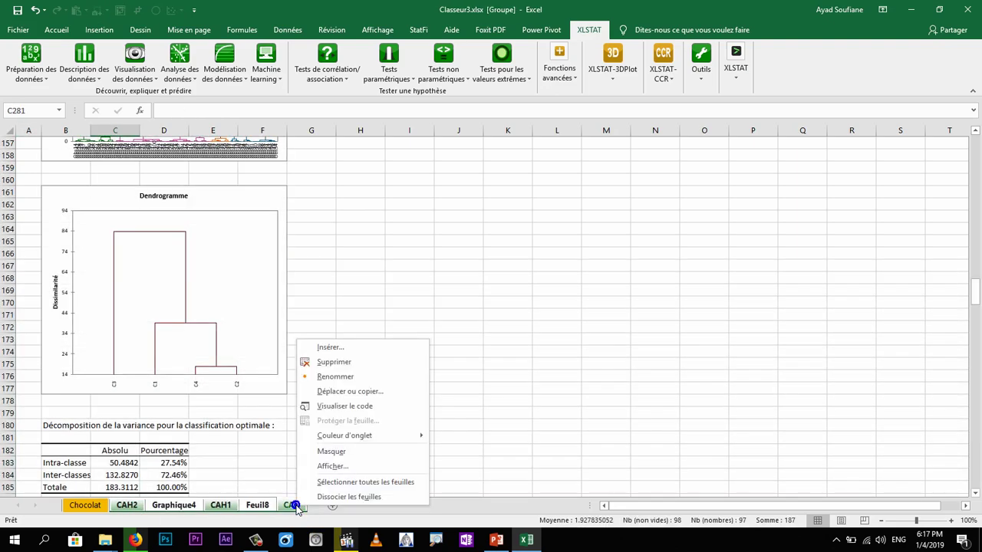
pyautogui.click(326, 360)
pyautogui.press('Return')
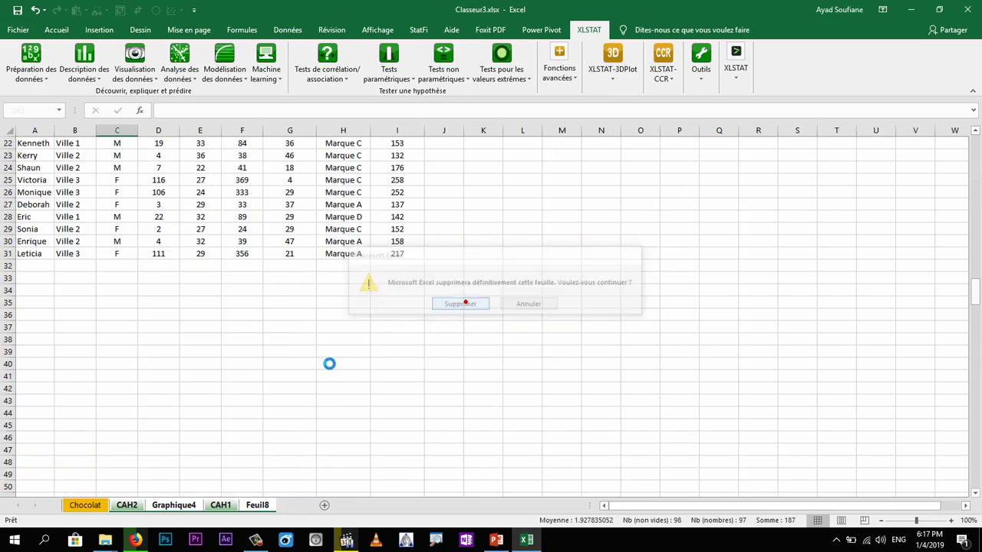
pyautogui.click(84, 505)
pyautogui.click(411, 266)
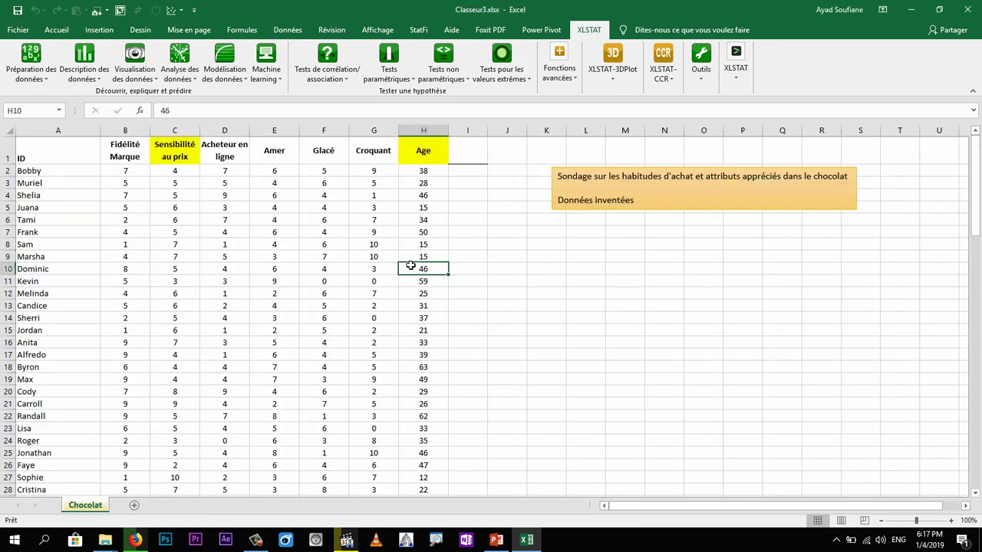
# Highlight all variable headers from Fidélité Marque to Age in yellow on the Chocolat sheet
pyautogui.moveTo(123, 150); pyautogui.dragTo(423, 150)
pyautogui.click(82, 70)
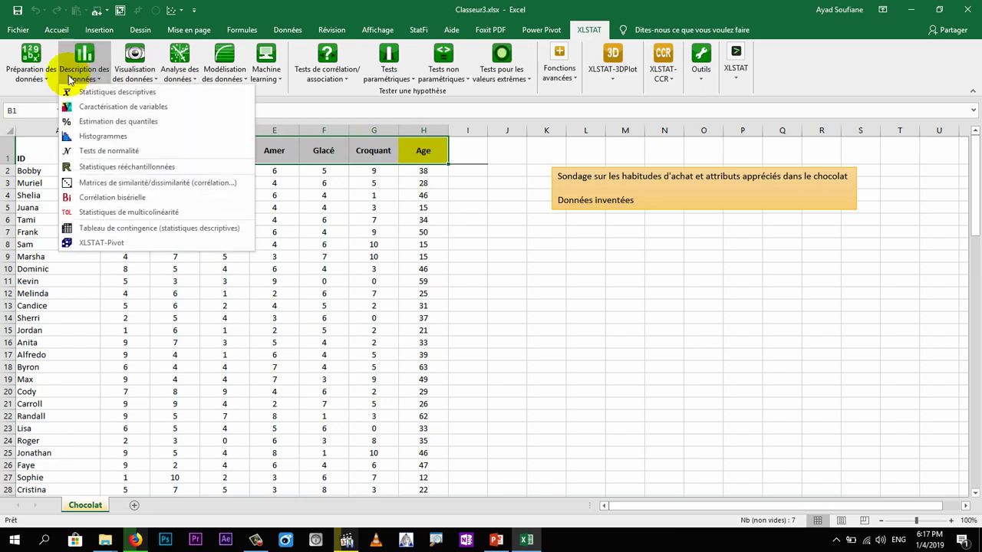
pyautogui.click(58, 31)
pyautogui.click(151, 71)
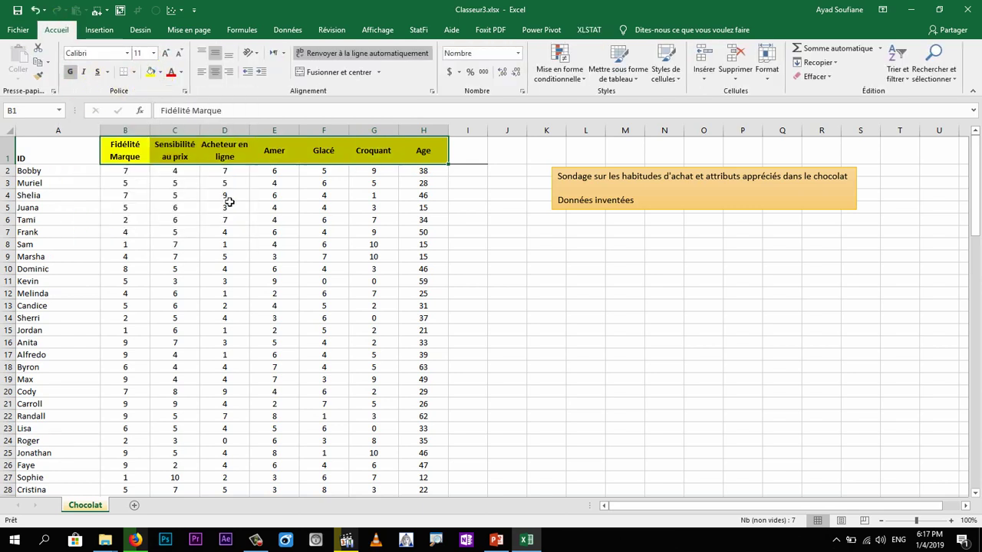
pyautogui.click(226, 205)
pyautogui.click(426, 150)
# Start a fresh hierarchical classification (CAH) with default settings, using columns B to H as variables and column A as row labels
pyautogui.click(592, 31)
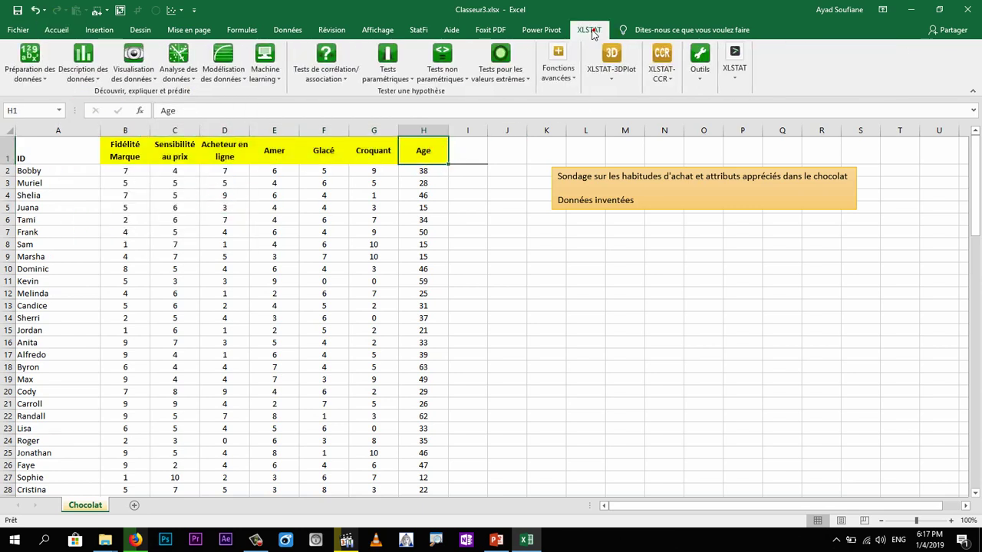
pyautogui.click(178, 79)
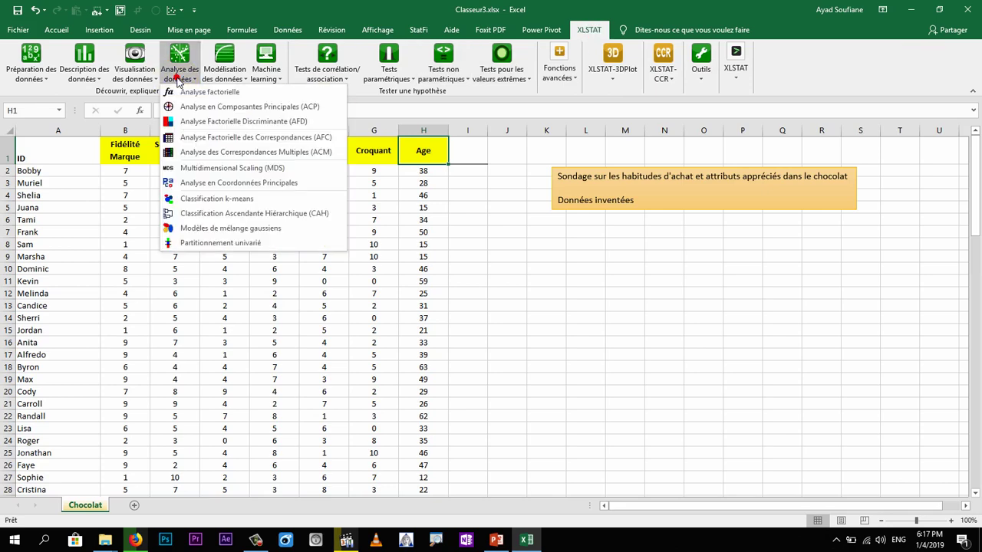
pyautogui.click(227, 218)
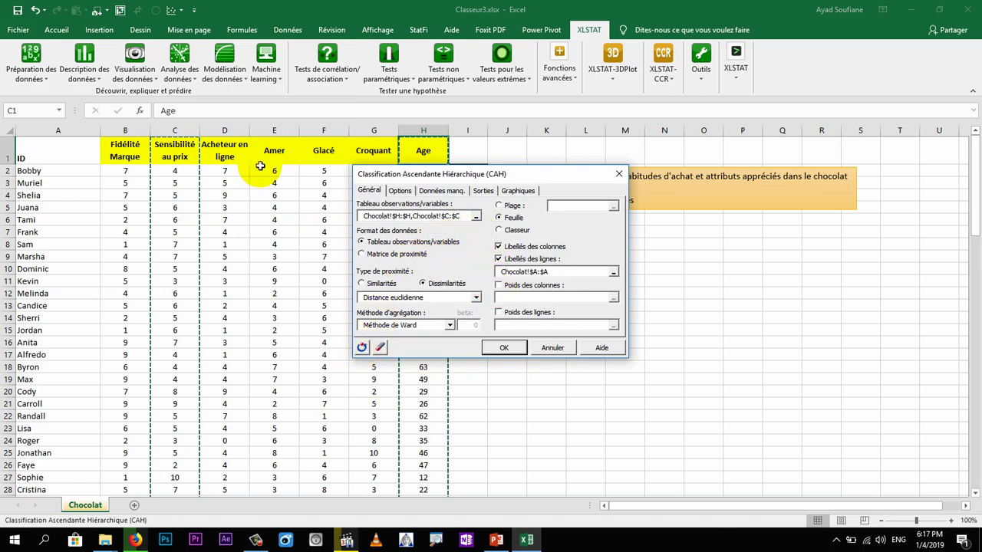
pyautogui.click(359, 346)
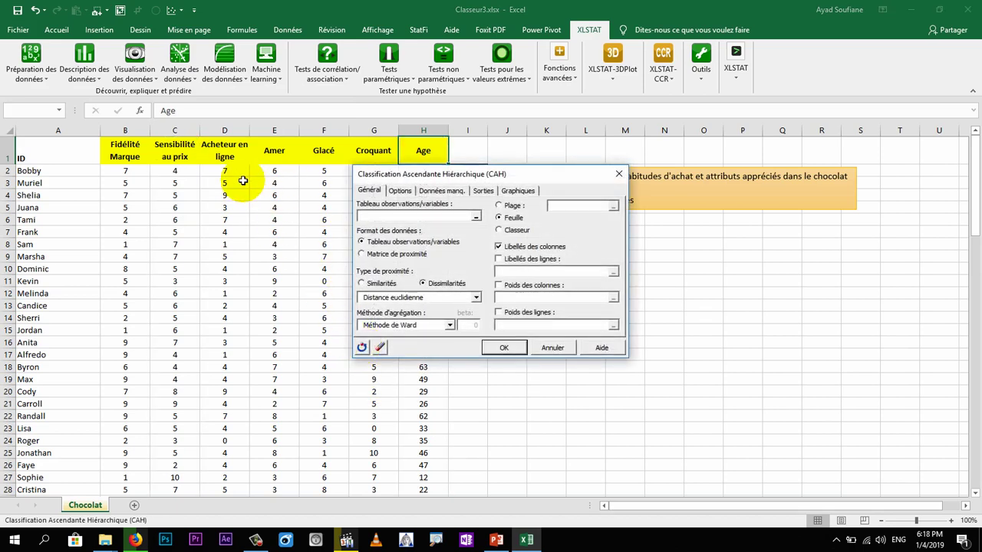
pyautogui.click(125, 131)
pyautogui.moveTo(393, 123); pyautogui.dragTo(418, 128)
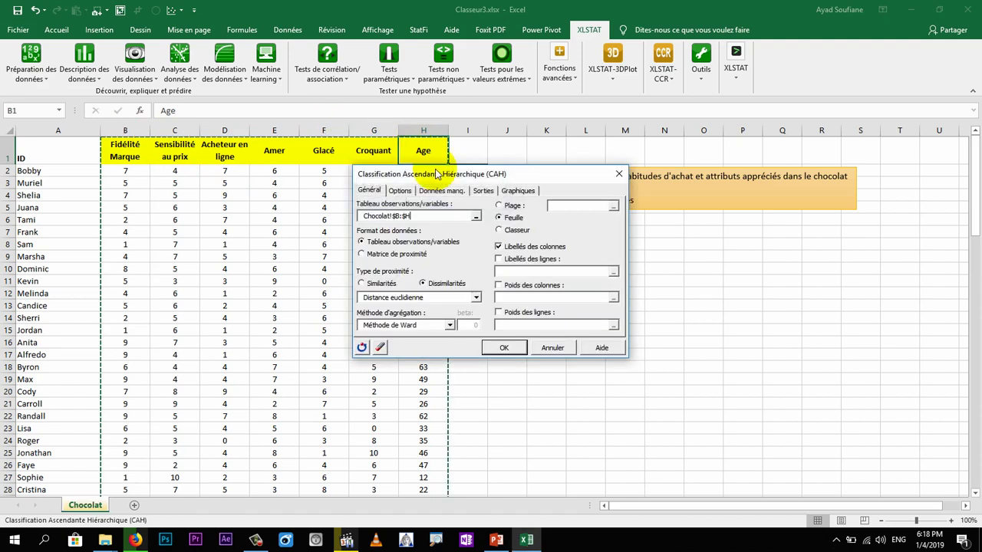
pyautogui.click(498, 259)
pyautogui.click(65, 131)
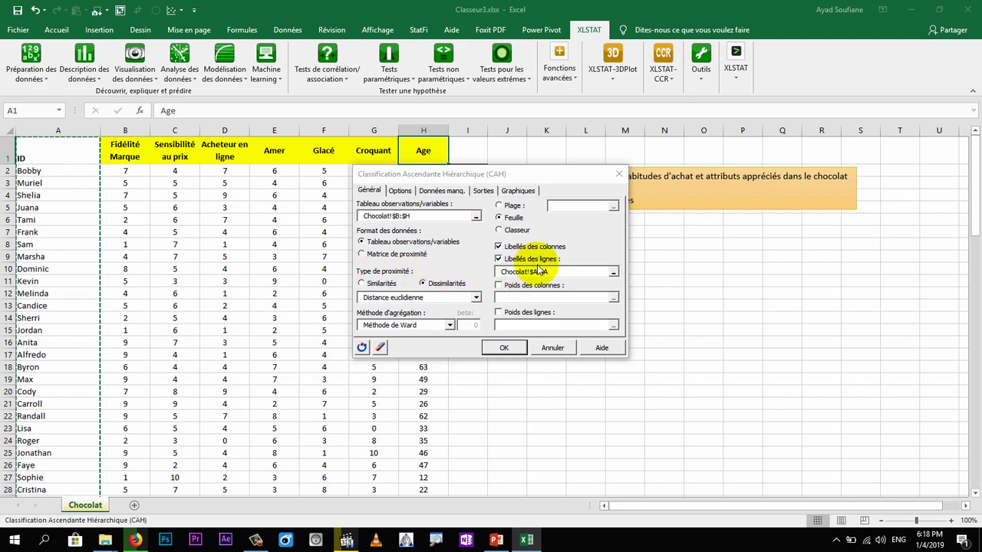
# Enable centring and reduction of the data by columns (Centrer and Réduire) in the CAH options
pyautogui.click(399, 191)
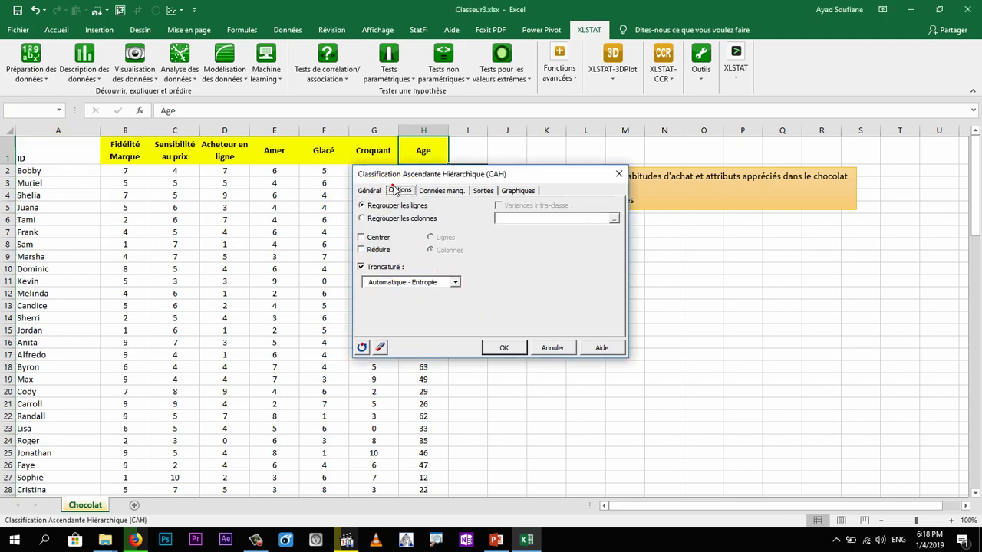
pyautogui.click(360, 238)
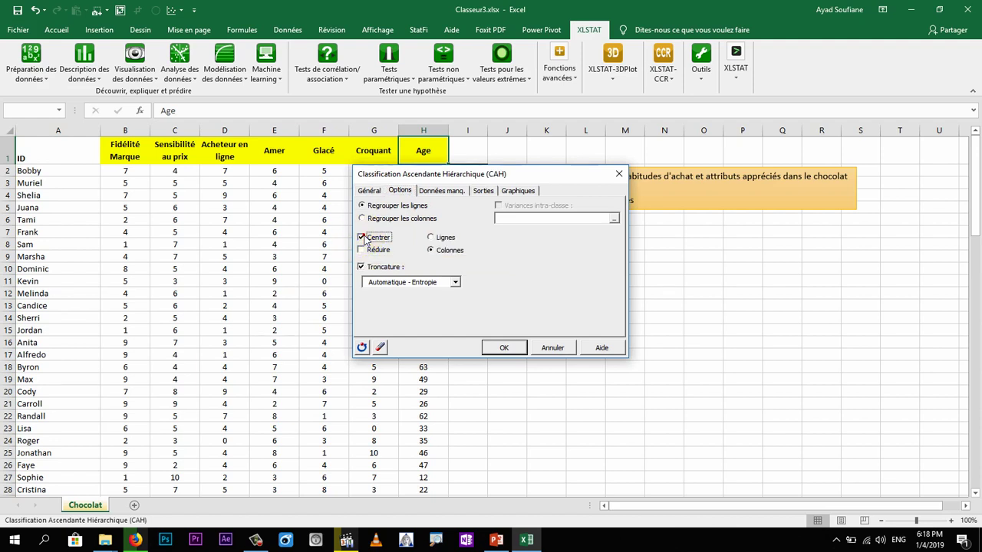
pyautogui.click(361, 250)
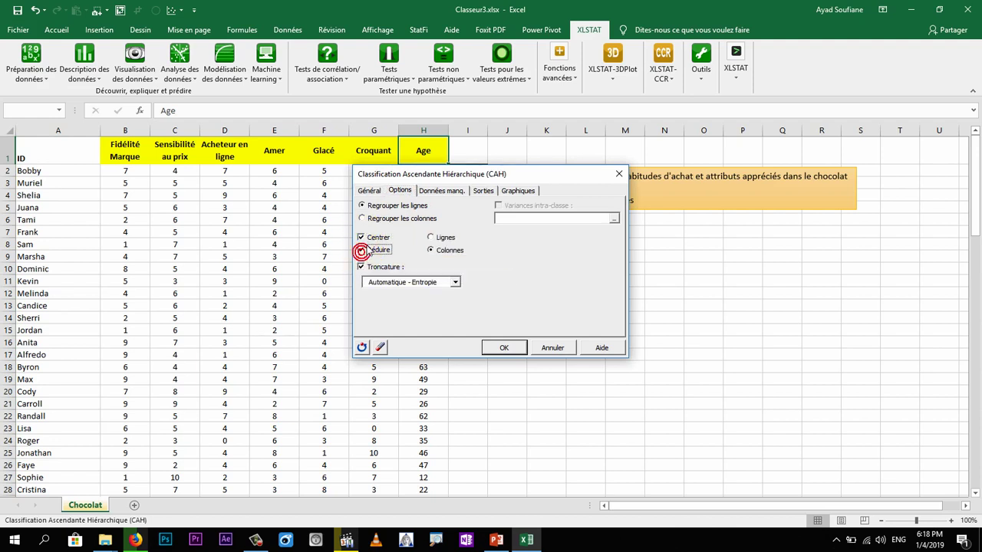
pyautogui.click(451, 197)
pyautogui.click(482, 192)
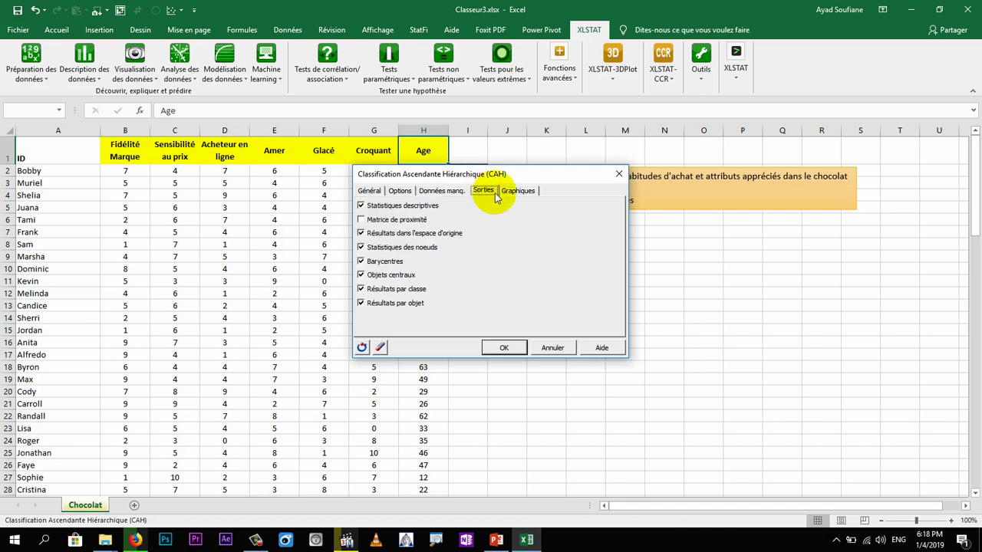
pyautogui.click(369, 190)
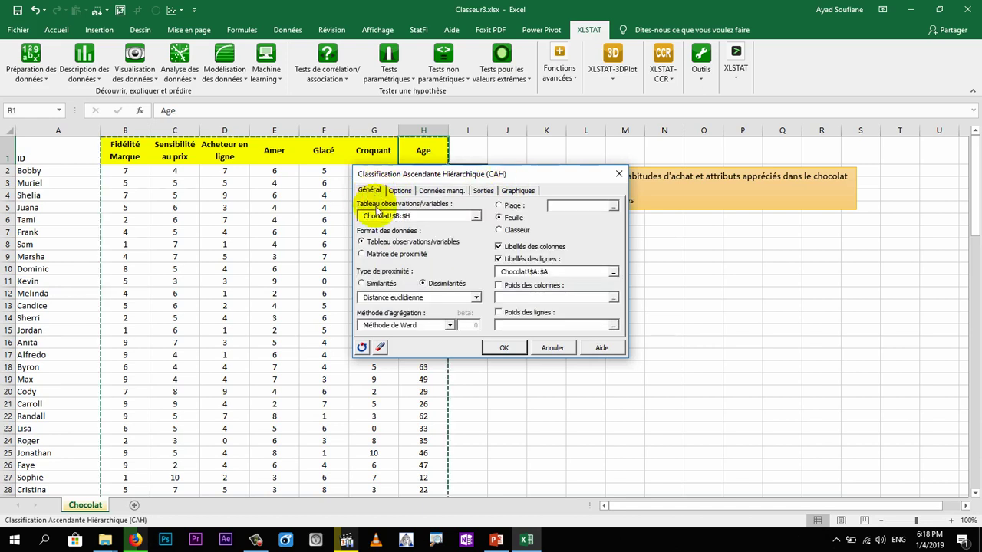
# Set the CAH truncation to Nombre de classes from 3 to 3 and run the analysis
pyautogui.click(398, 191)
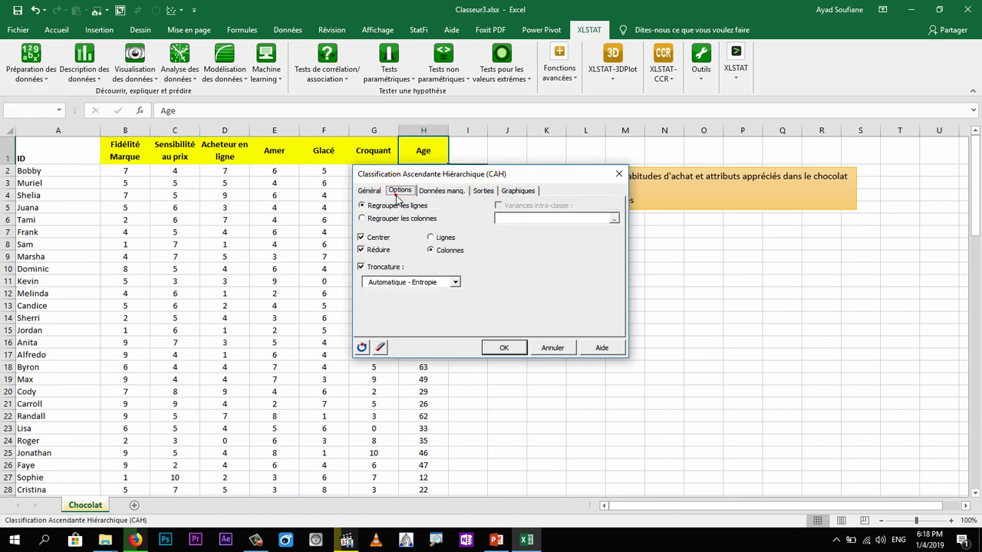
pyautogui.click(423, 282)
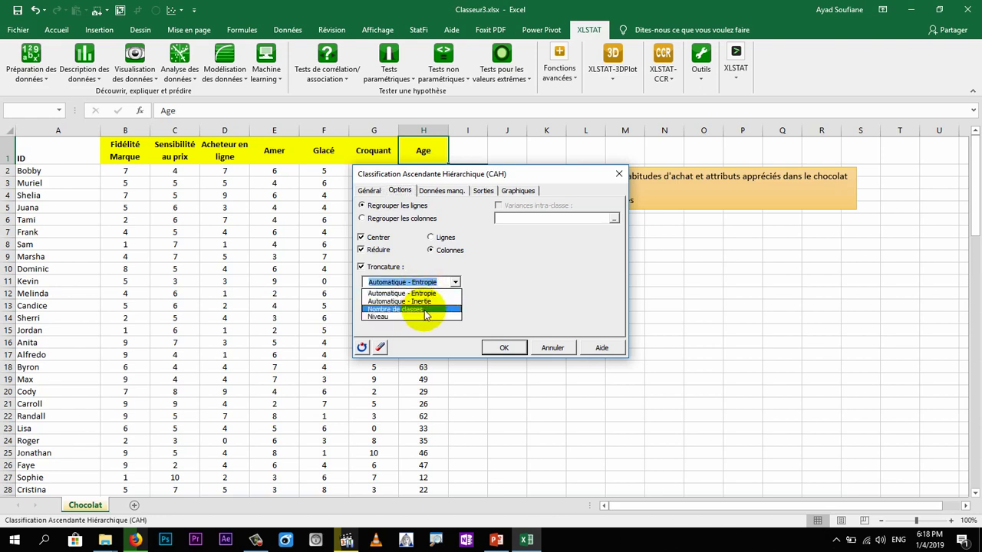
pyautogui.click(425, 310)
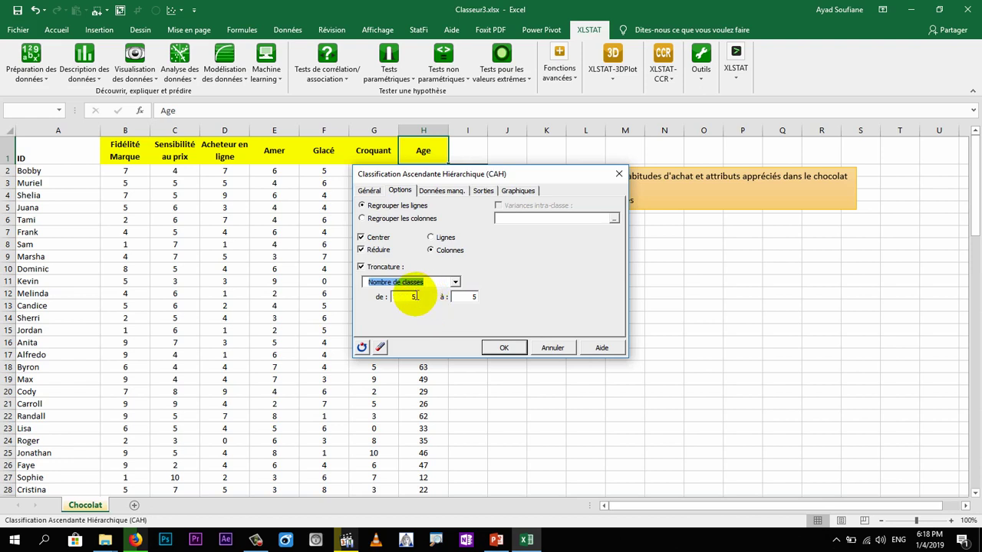
pyautogui.click(414, 296)
pyautogui.doubleClick(403, 298)
pyautogui.write('3')
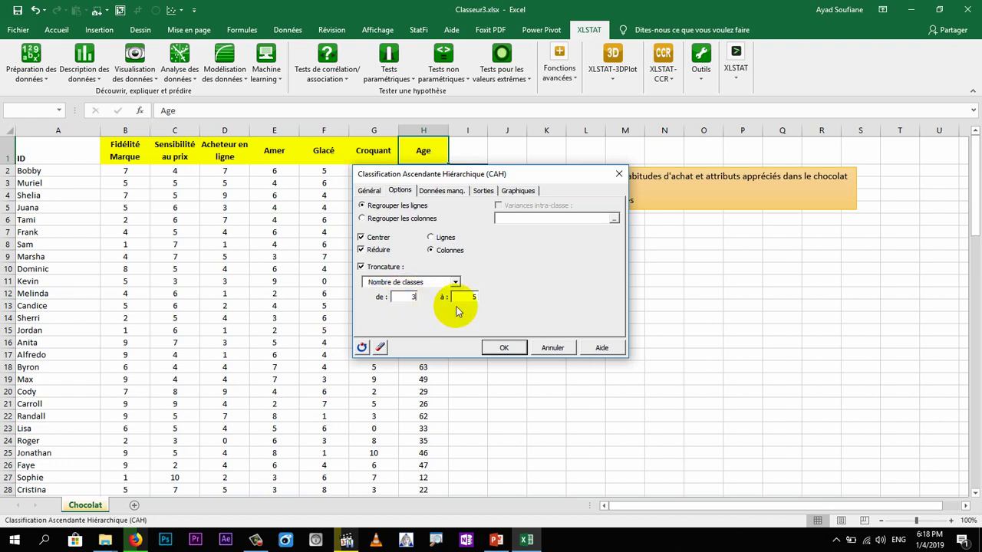
pyautogui.doubleClick(472, 298)
pyautogui.doubleClick(472, 297)
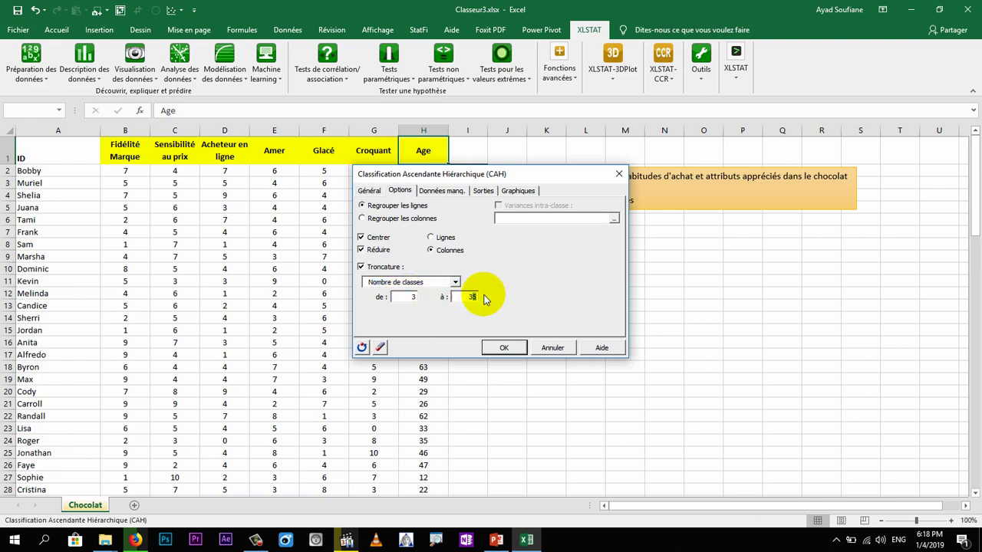
pyautogui.write('33')
pyautogui.doubleClick(463, 299)
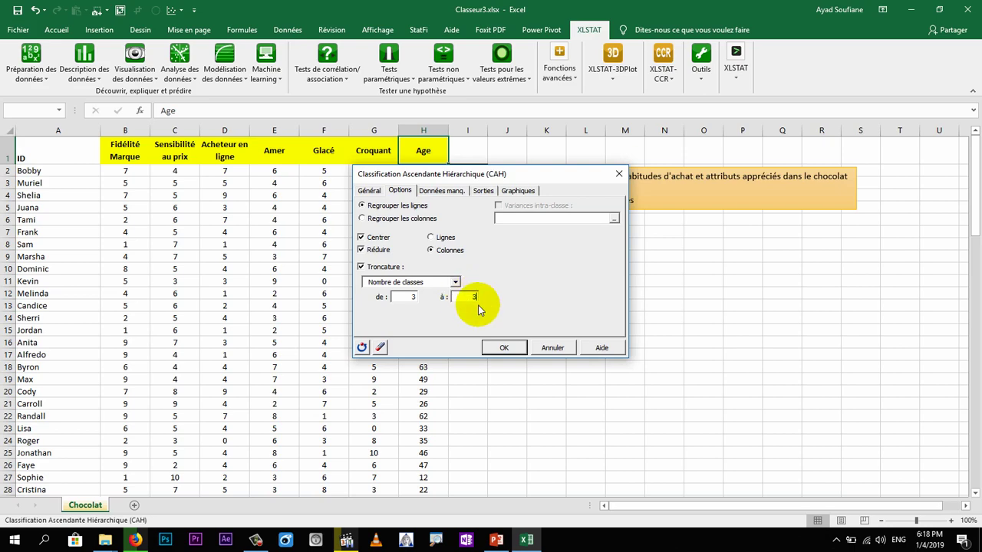
pyautogui.click(500, 346)
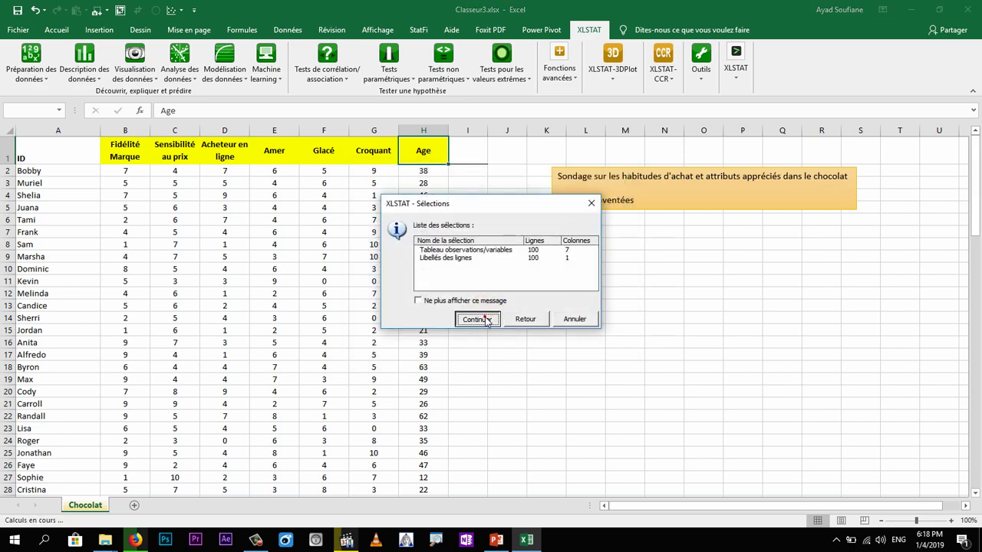
pyautogui.click(483, 318)
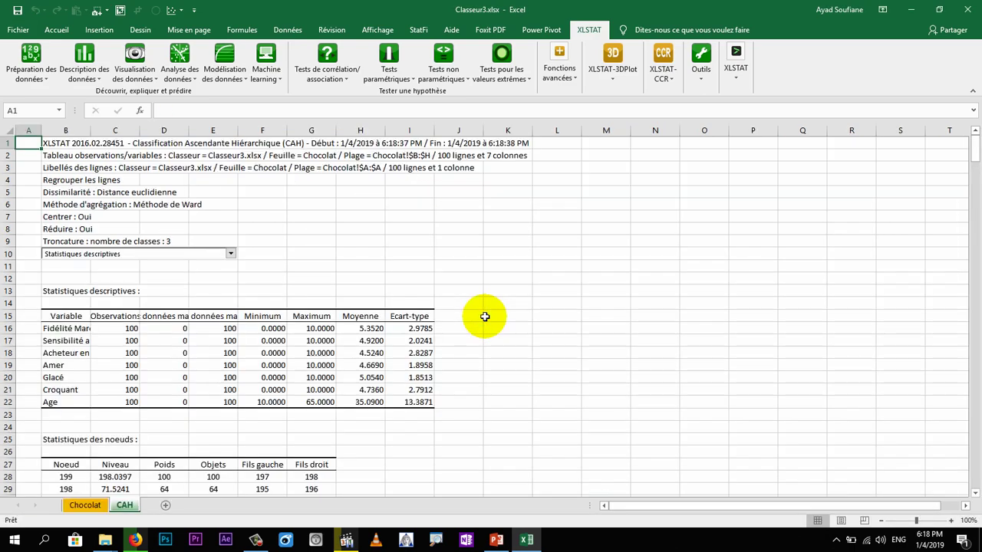
# Examine the first dendrogram on the CAH sheet, including its truncation line and coloured classes
pyautogui.scroll(-13, 393, 348)
pyautogui.scroll(-20, 394, 354)
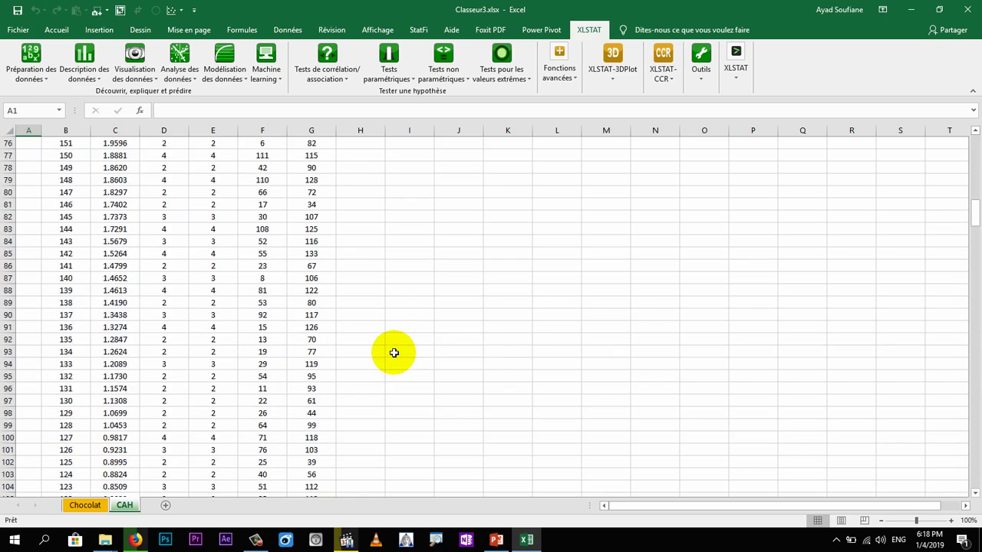
pyautogui.scroll(-4, 392, 348)
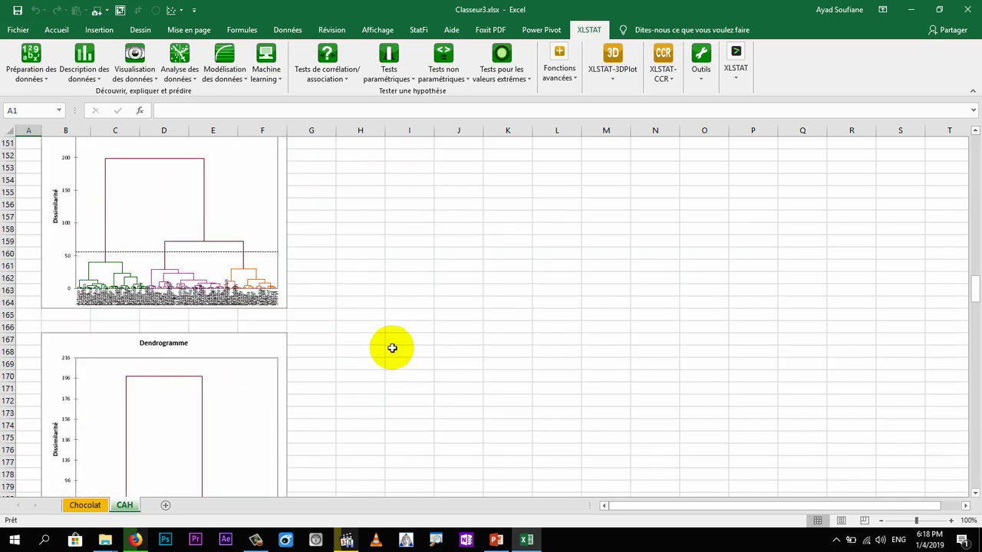
pyautogui.scroll(2, 390, 346)
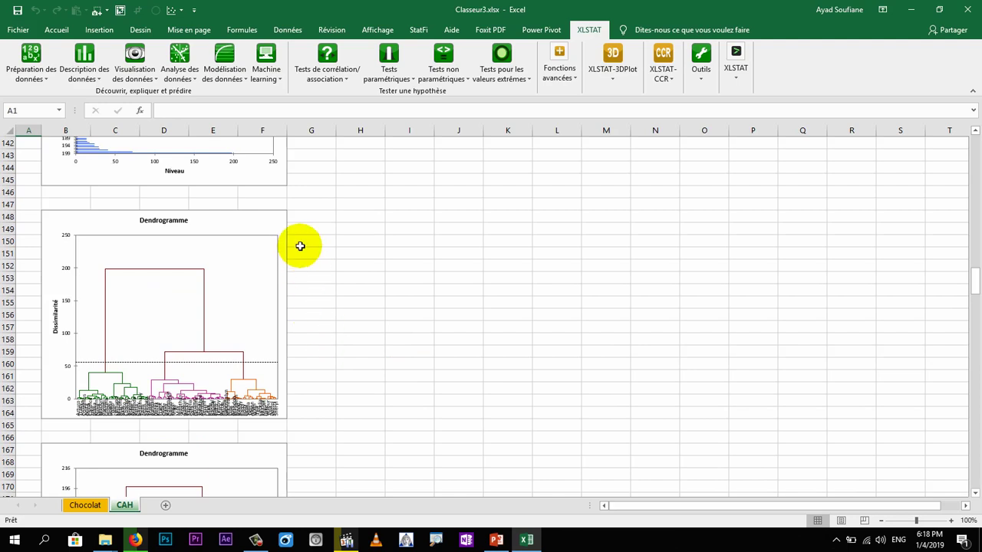
pyautogui.click(249, 218)
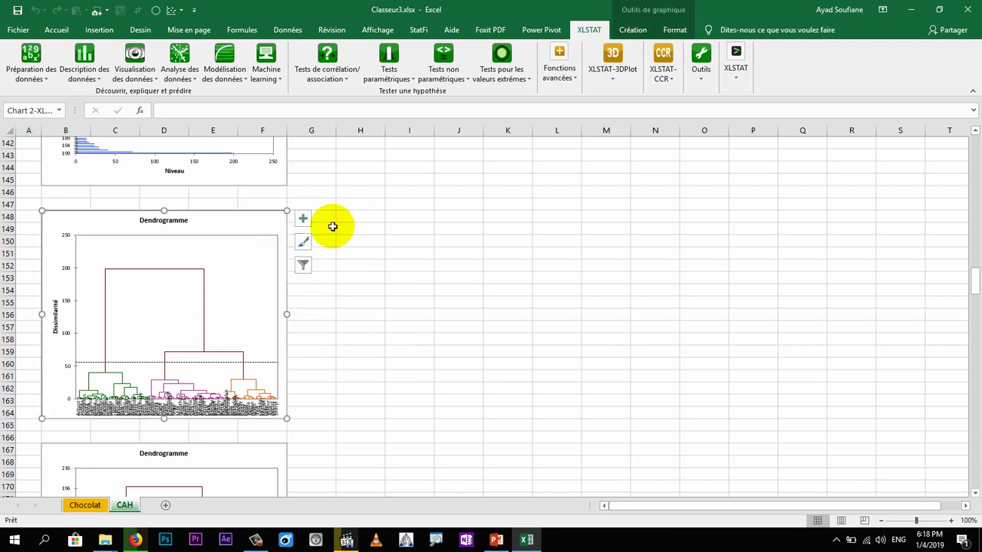
pyautogui.click(389, 205)
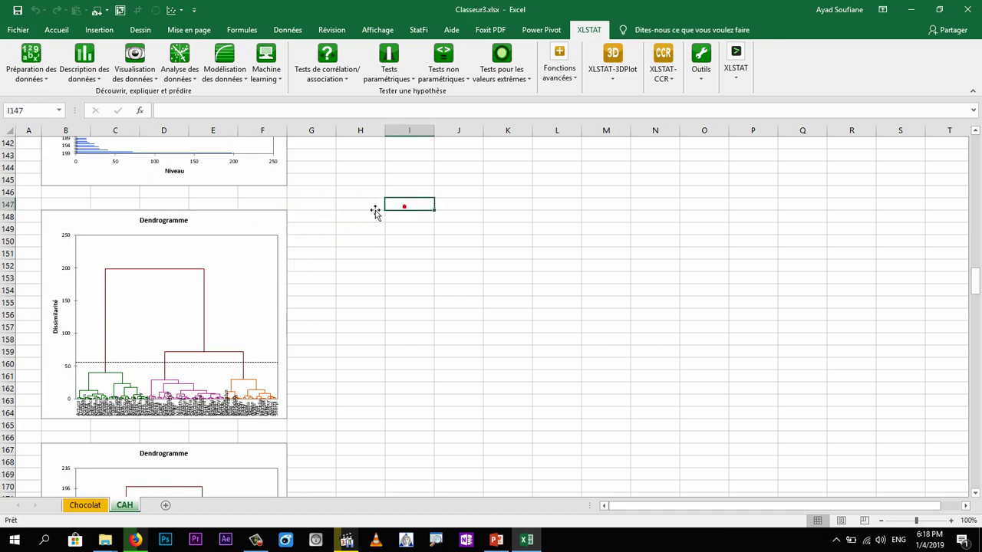
pyautogui.click(278, 214)
pyautogui.scroll(-1, 329, 221)
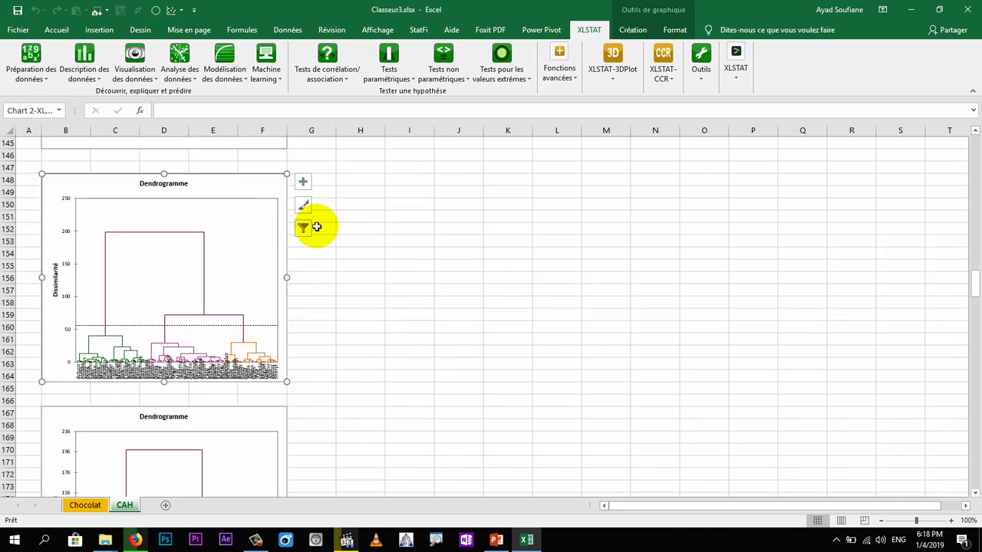
# Read the variance decomposition, class barycentres, central objects, results by class and results by object on the CAH sheet
pyautogui.scroll(-10, 291, 256)
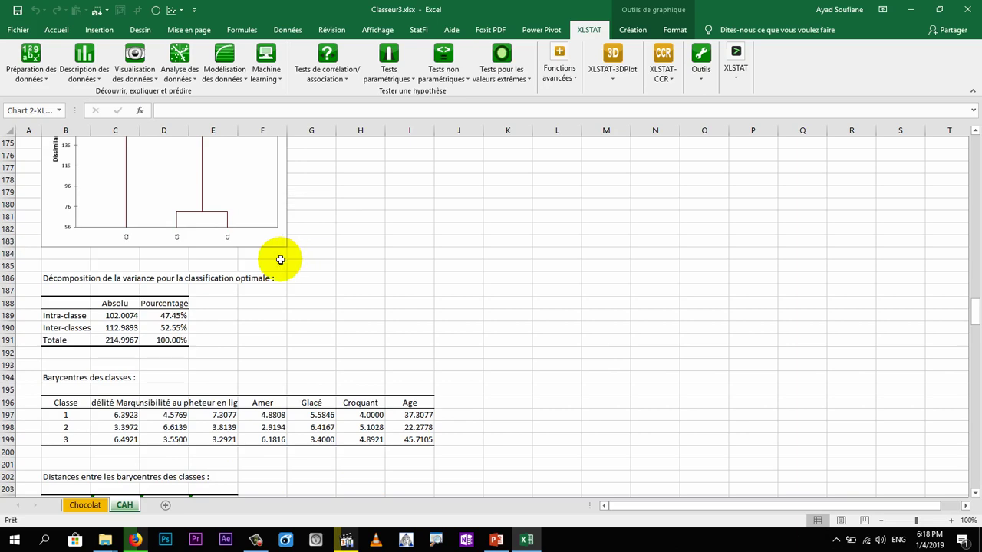
pyautogui.scroll(-3, 281, 259)
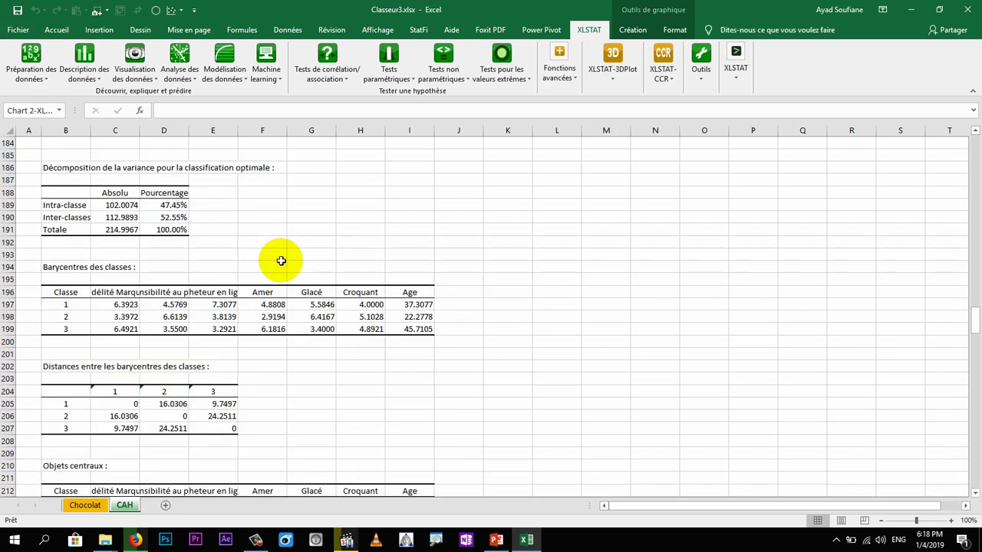
pyautogui.scroll(-4, 280, 261)
pyautogui.scroll(-3, 281, 260)
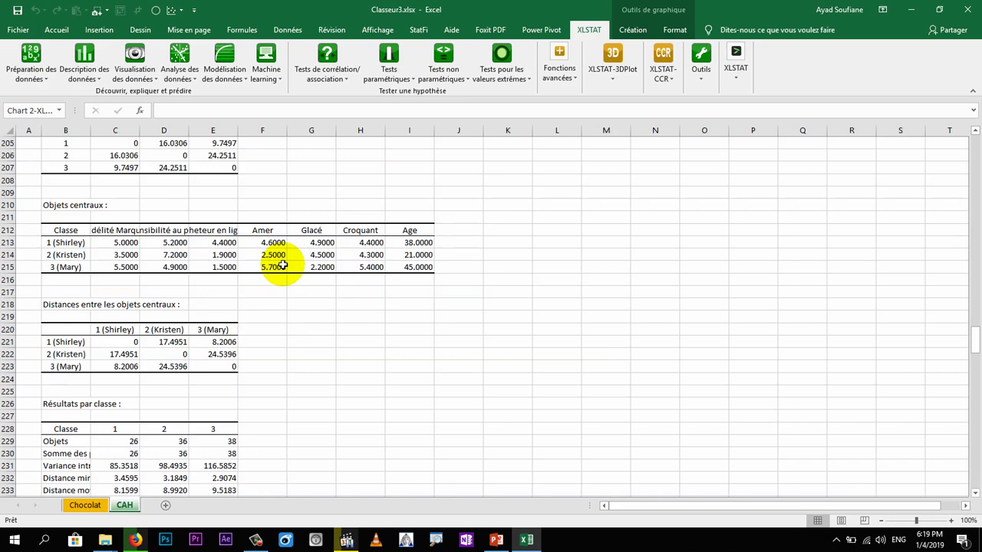
pyautogui.scroll(-6, 283, 265)
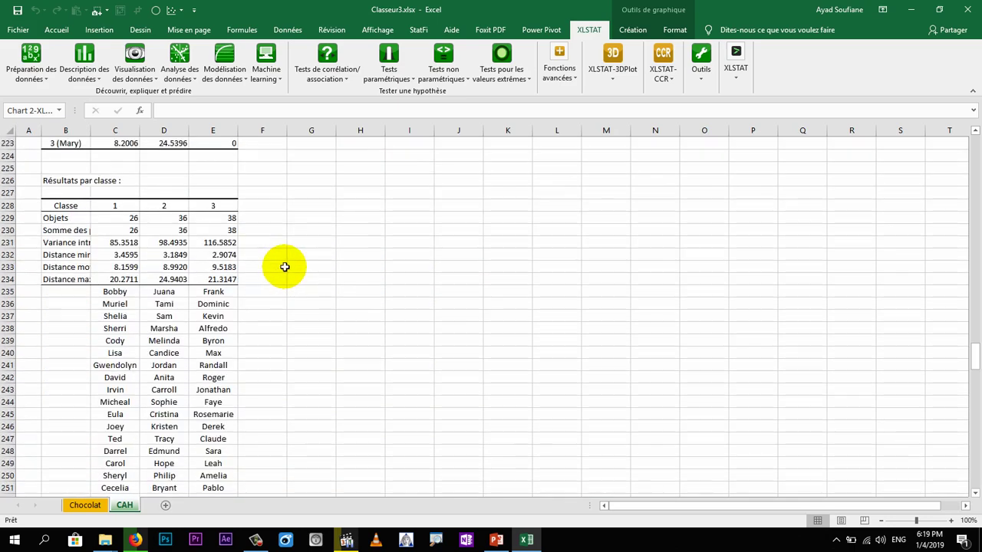
pyautogui.scroll(-13, 284, 266)
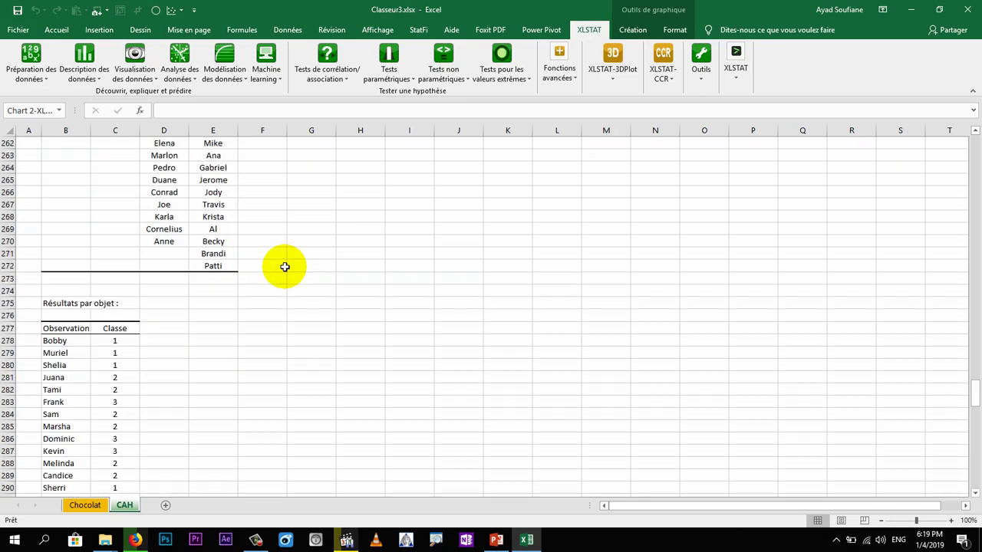
pyautogui.scroll(-1, 284, 266)
pyautogui.moveTo(121, 290); pyautogui.dragTo(114, 386)
pyautogui.scroll(7, 115, 368)
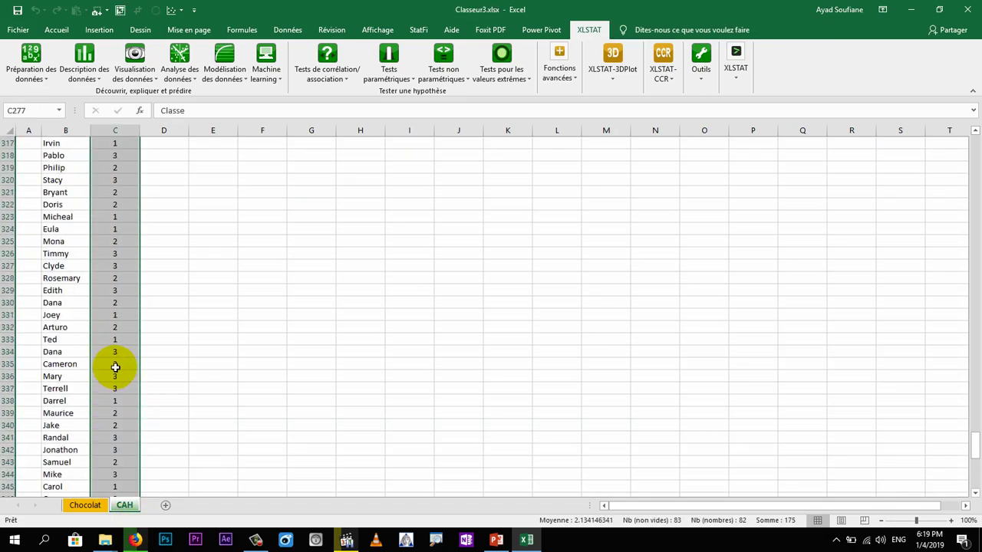
pyautogui.scroll(18, 115, 367)
# Copy the whole Classe column, header included, from Résultats par objet on the CAH sheet to cell I1 of the Chocolat sheet
pyautogui.click(123, 317)
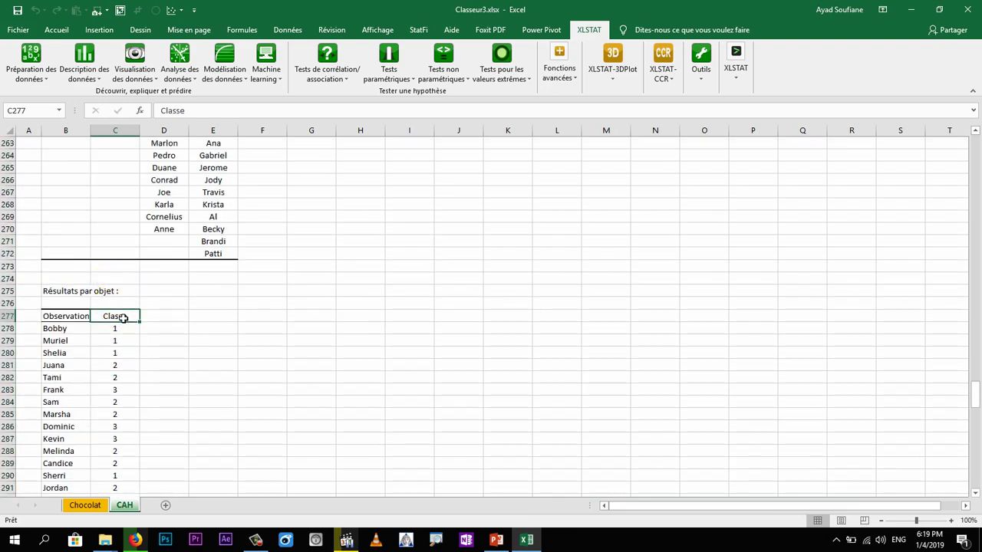
pyautogui.click(122, 317)
pyautogui.hotkey('ctrl', 'shift', 'Down')
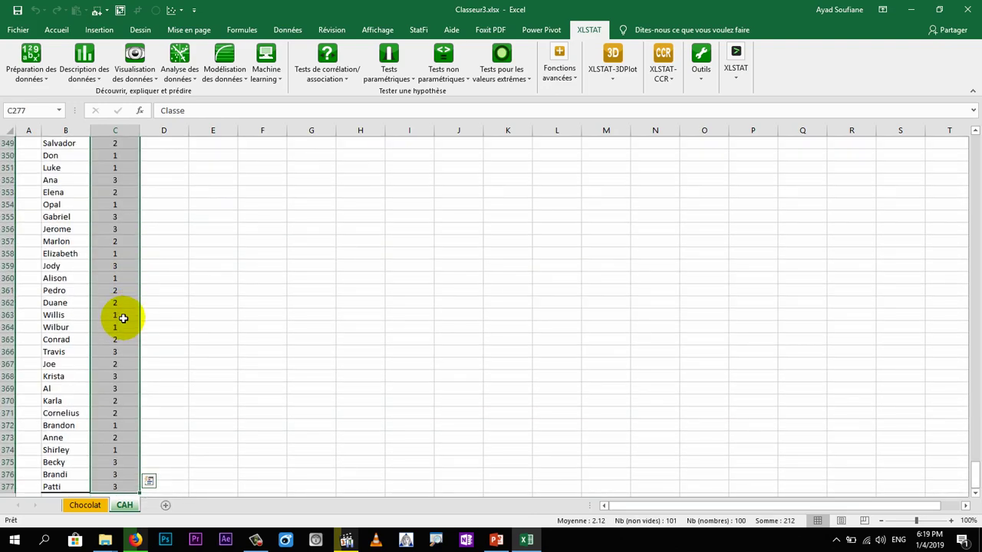
pyautogui.click(85, 504)
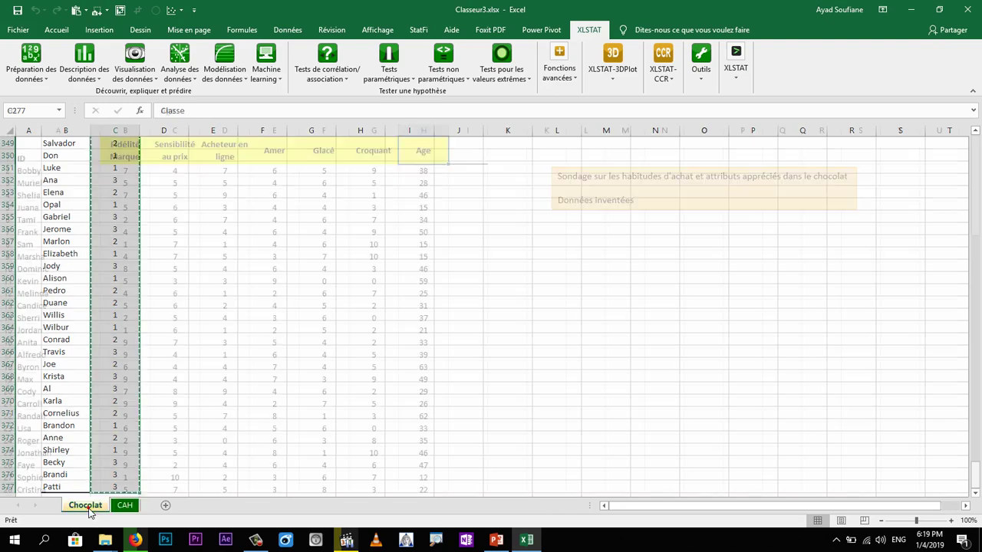
pyautogui.click(465, 149)
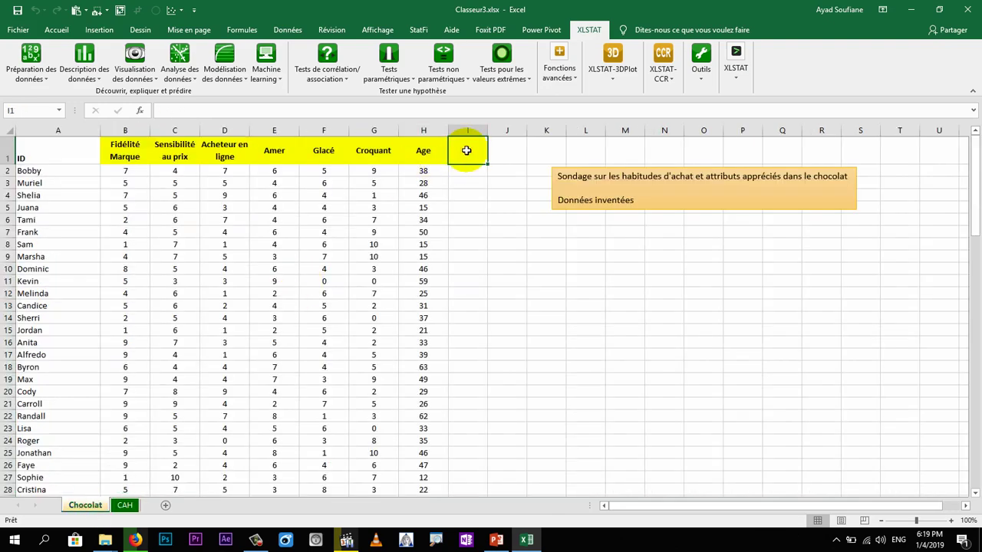
pyautogui.hotkey('ctrl', 'v')
pyautogui.click(500, 182)
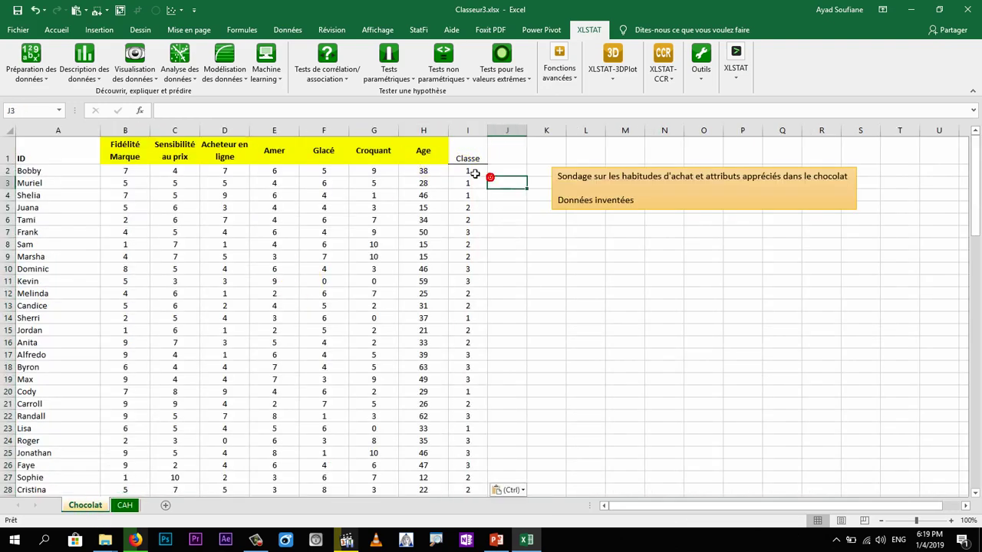
pyautogui.click(467, 194)
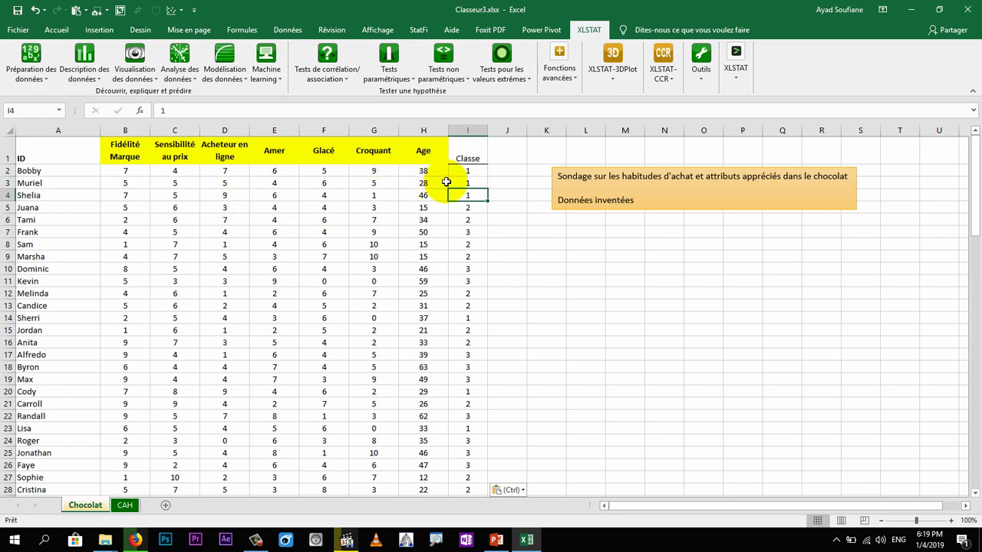
pyautogui.click(463, 152)
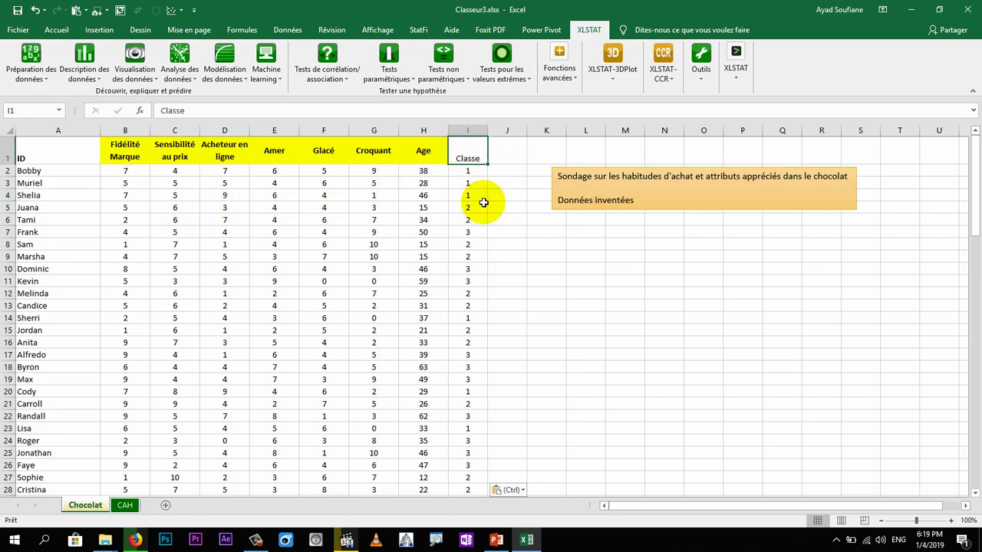
# Set up Statistiques descriptives with columns B to H as quantitative data and the Classe column I as sub-samples
pyautogui.click(84, 70)
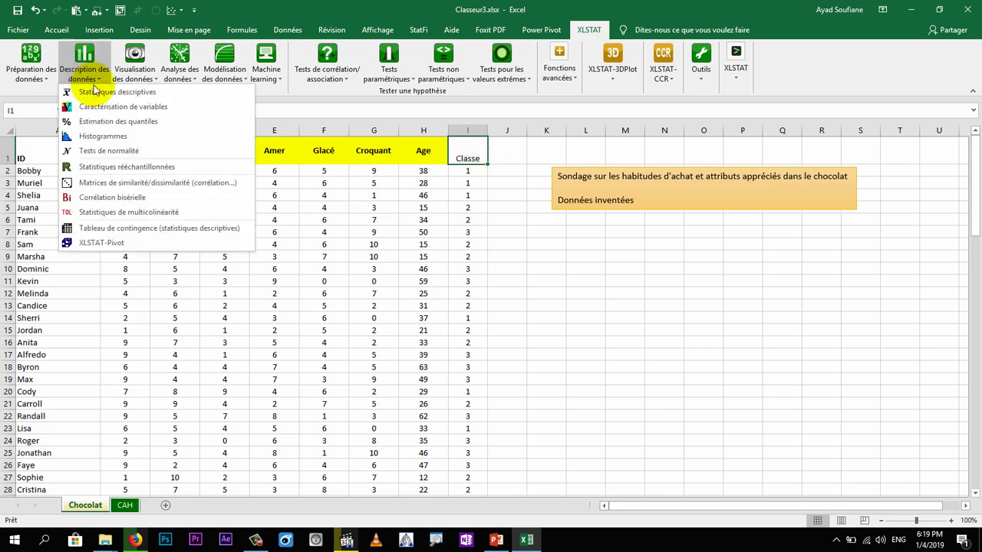
pyautogui.click(93, 91)
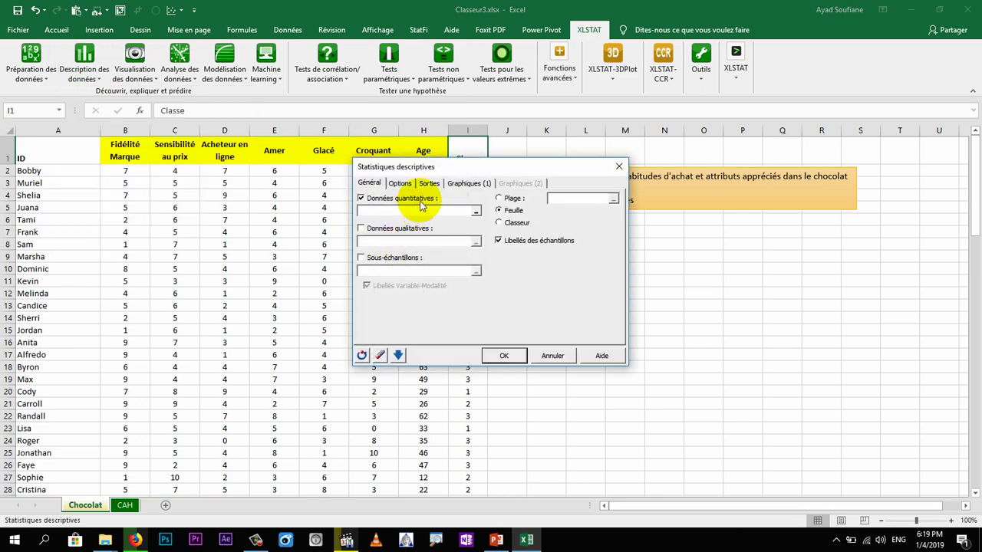
pyautogui.moveTo(456, 171); pyautogui.dragTo(623, 187)
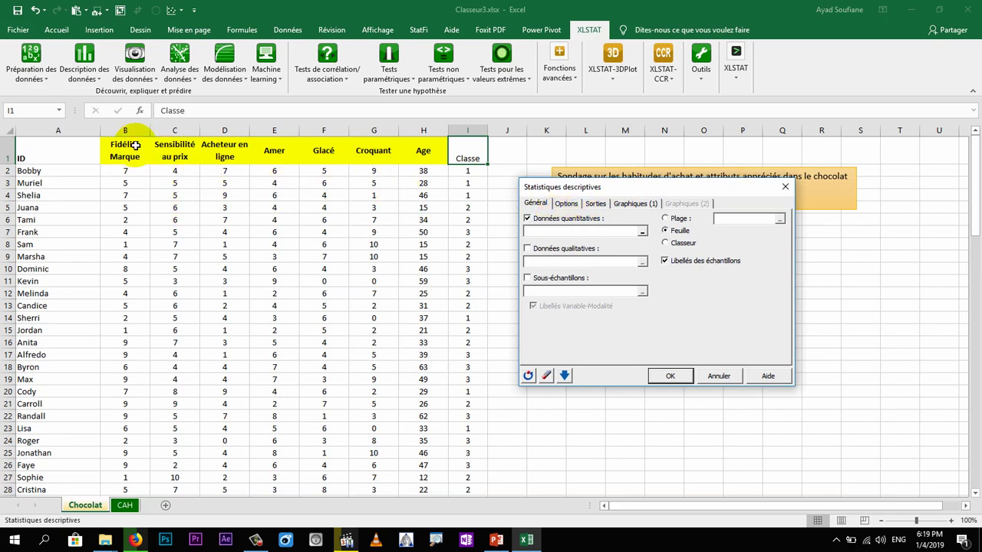
pyautogui.moveTo(130, 129); pyautogui.dragTo(376, 130)
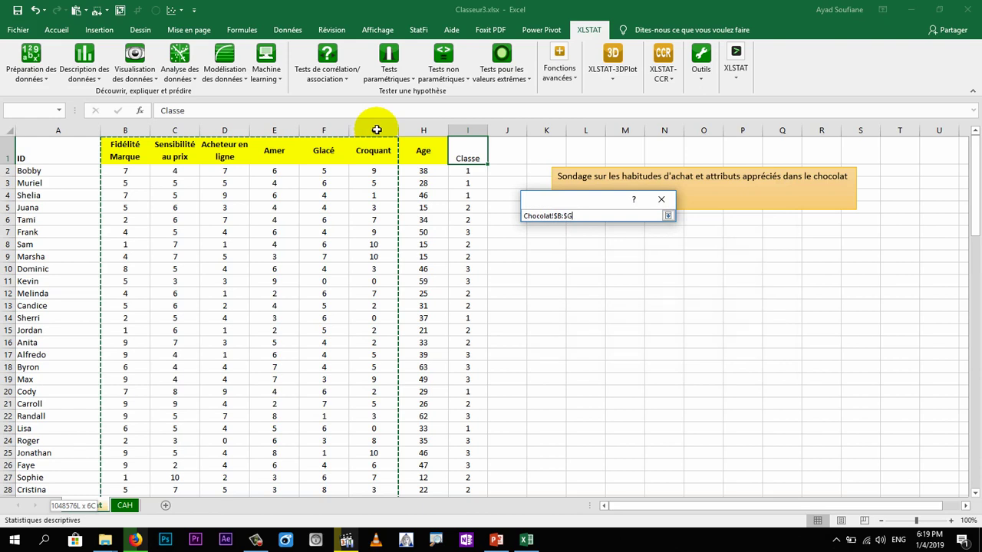
pyautogui.moveTo(378, 129); pyautogui.dragTo(410, 126)
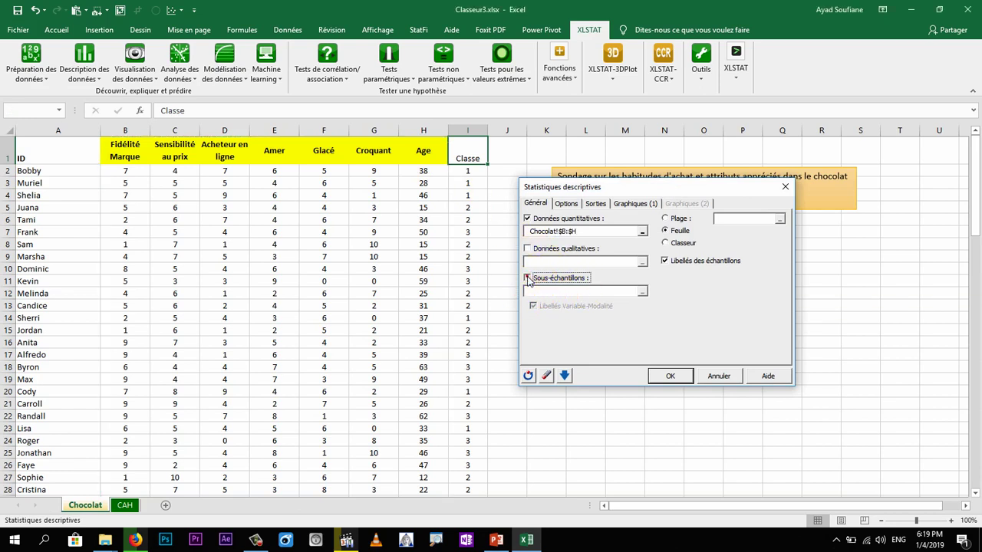
pyautogui.click(539, 280)
pyautogui.click(467, 130)
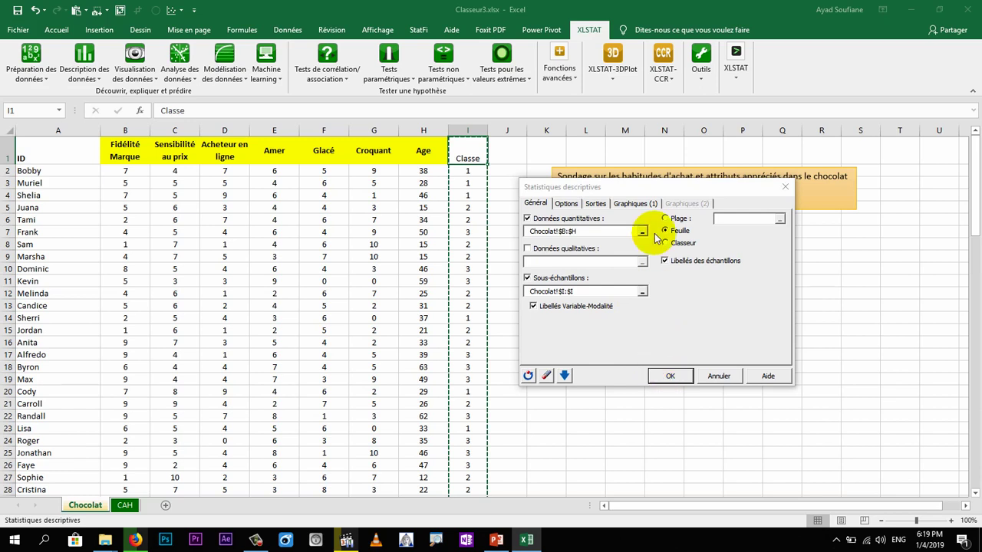
# Check that Box plots is enabled in the chart options and run the descriptive statistics by class
pyautogui.click(636, 203)
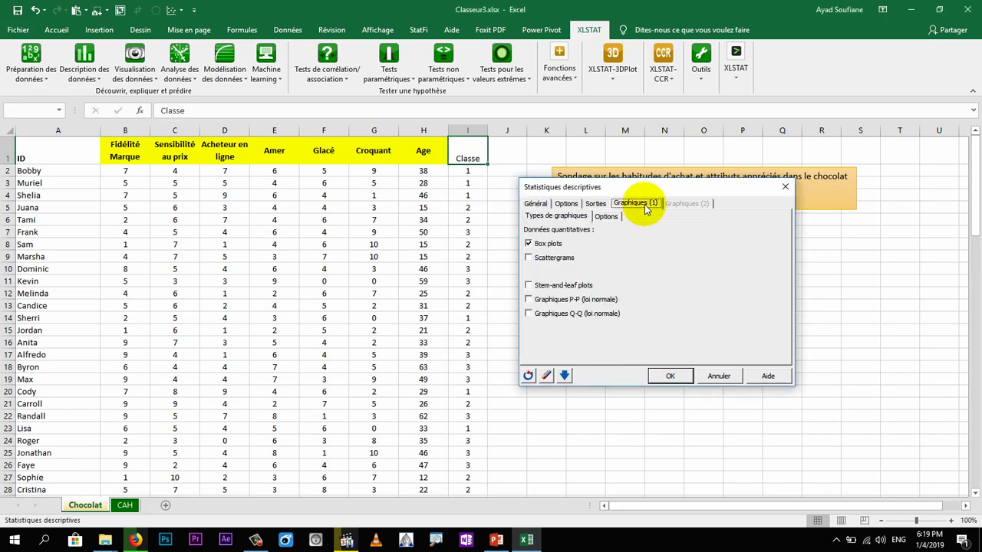
pyautogui.click(535, 204)
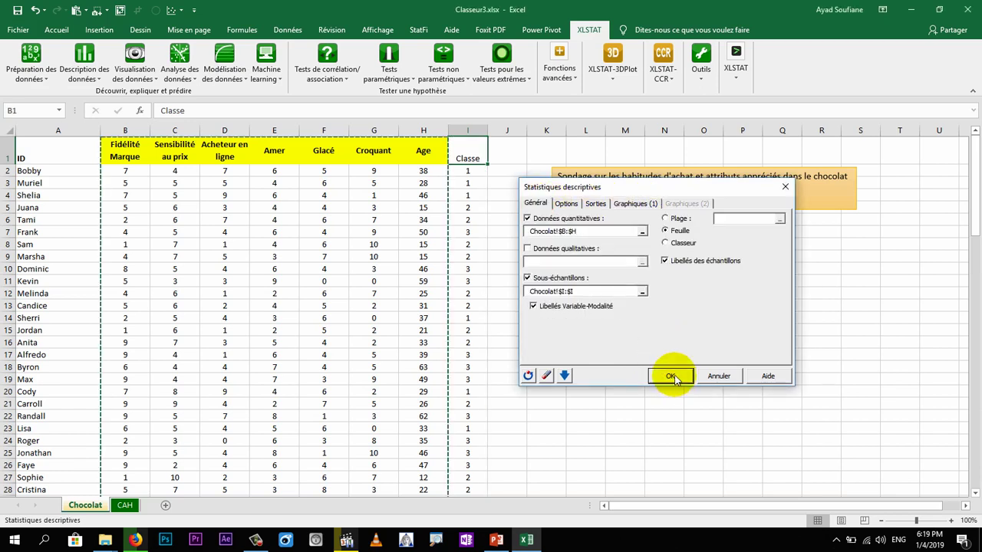
pyautogui.click(671, 377)
pyautogui.press('Return')
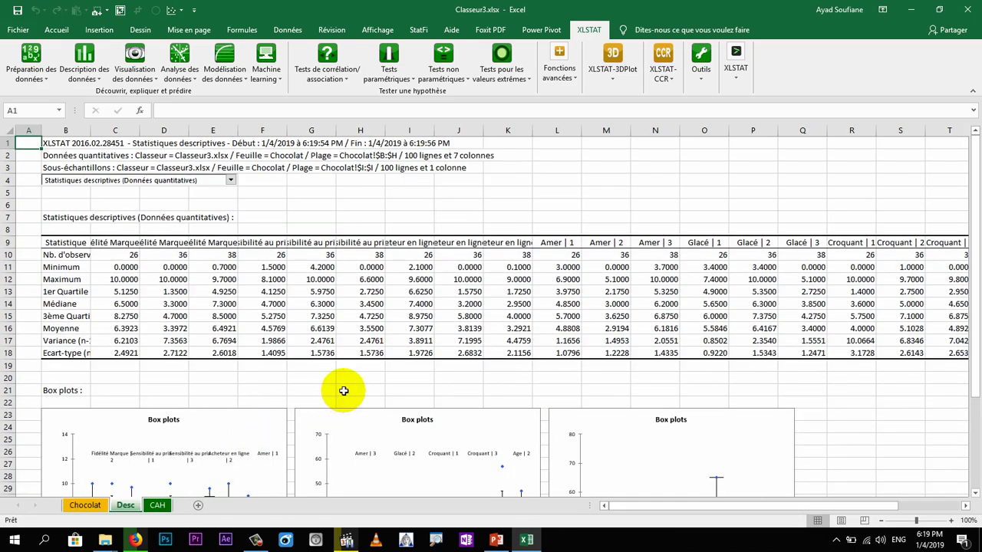
# Examine the per-class statistics for Amer, Glacé and Age and the box plots on the Desc sheet
pyautogui.scroll(-5, 342, 393)
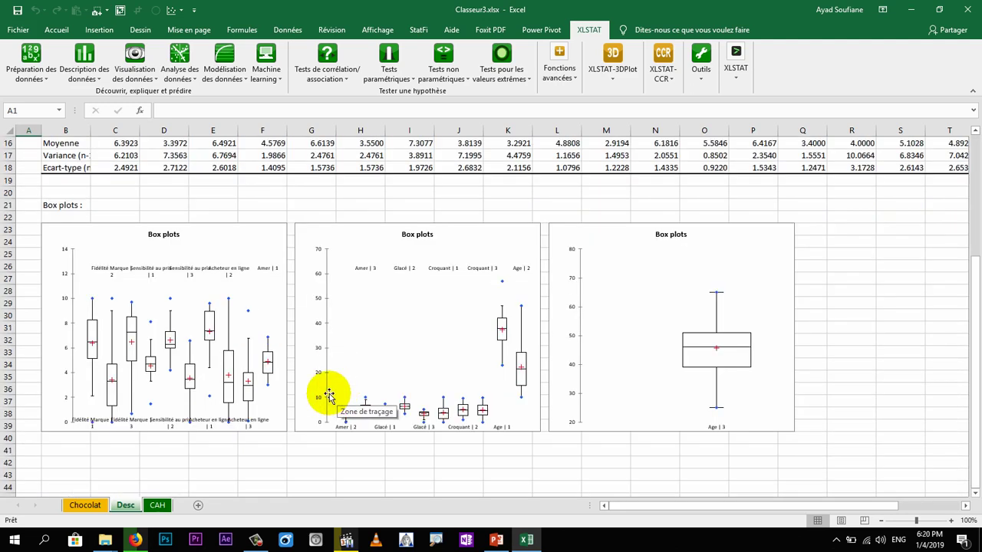
pyautogui.scroll(-6, 328, 395)
pyautogui.scroll(11, 323, 399)
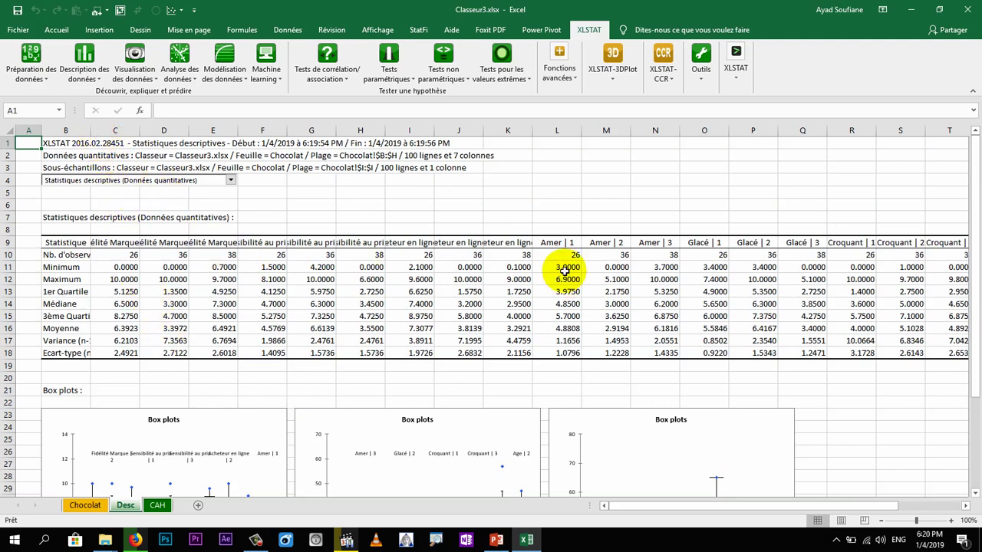
pyautogui.moveTo(556, 244); pyautogui.dragTo(646, 350)
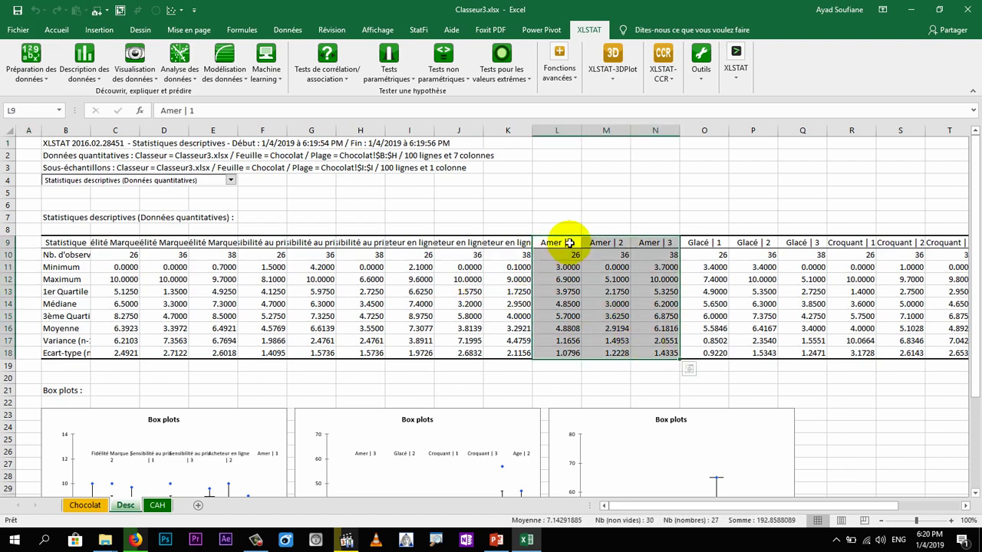
pyautogui.moveTo(701, 245); pyautogui.dragTo(809, 341)
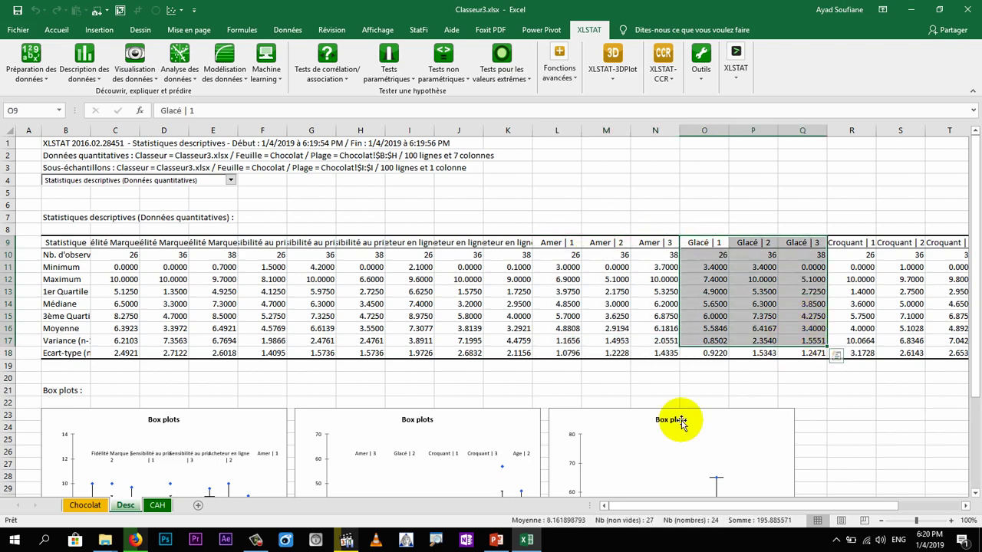
pyautogui.moveTo(648, 506); pyautogui.dragTo(705, 506)
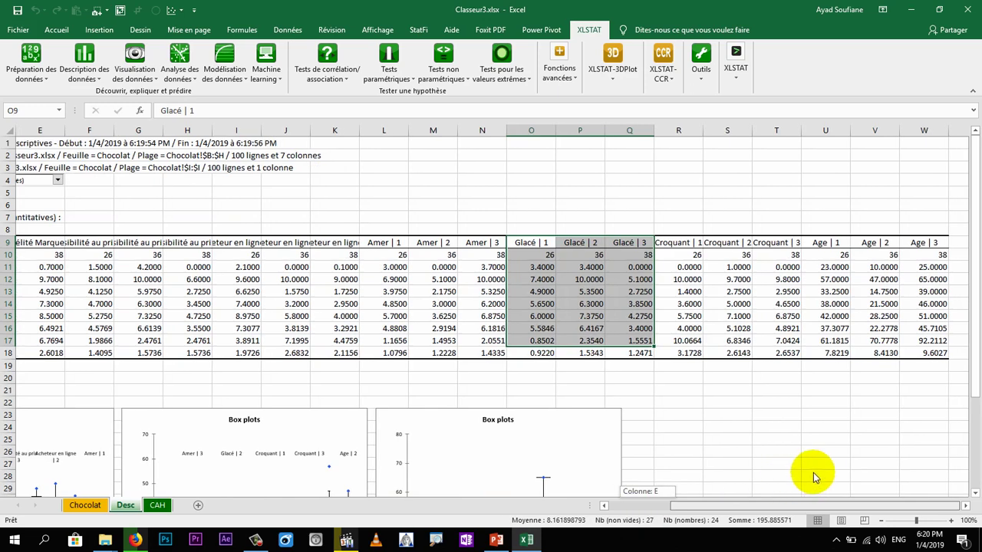
pyautogui.moveTo(829, 244); pyautogui.dragTo(915, 353)
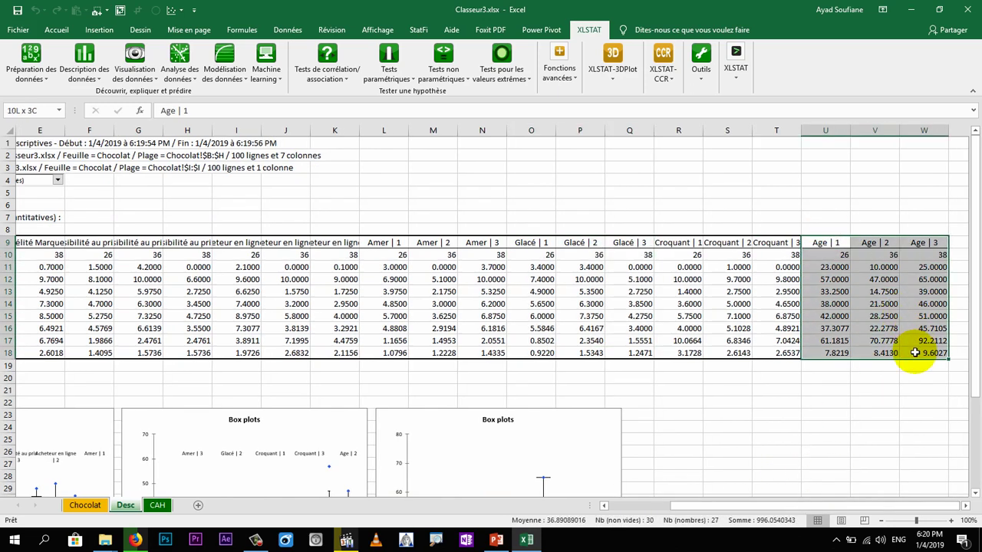
pyautogui.click(813, 254)
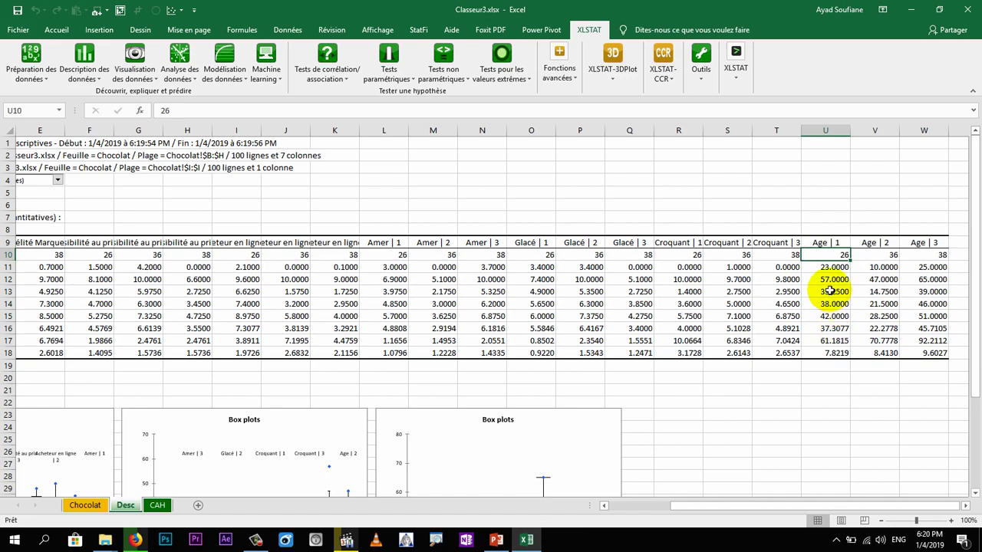
pyautogui.moveTo(694, 506); pyautogui.dragTo(618, 512)
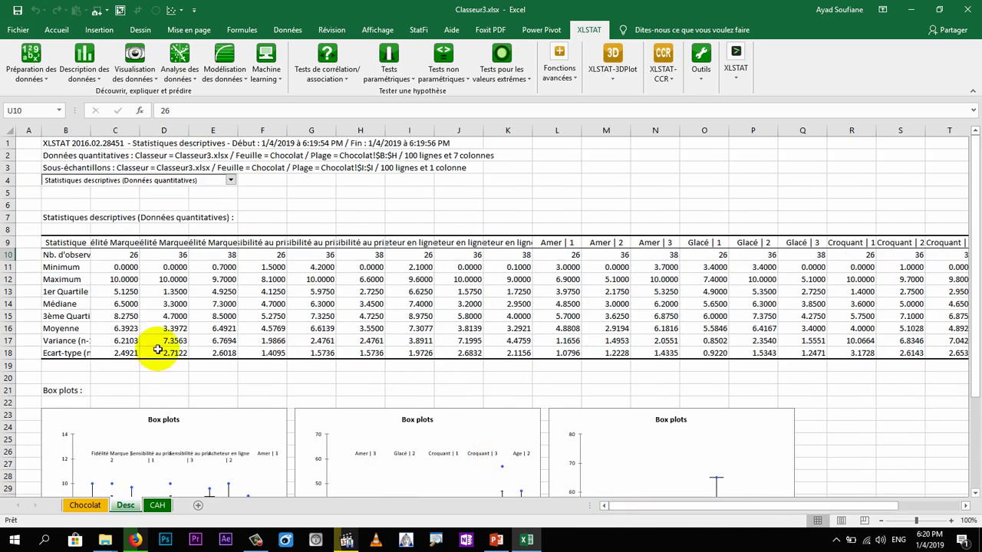
pyautogui.click(60, 293)
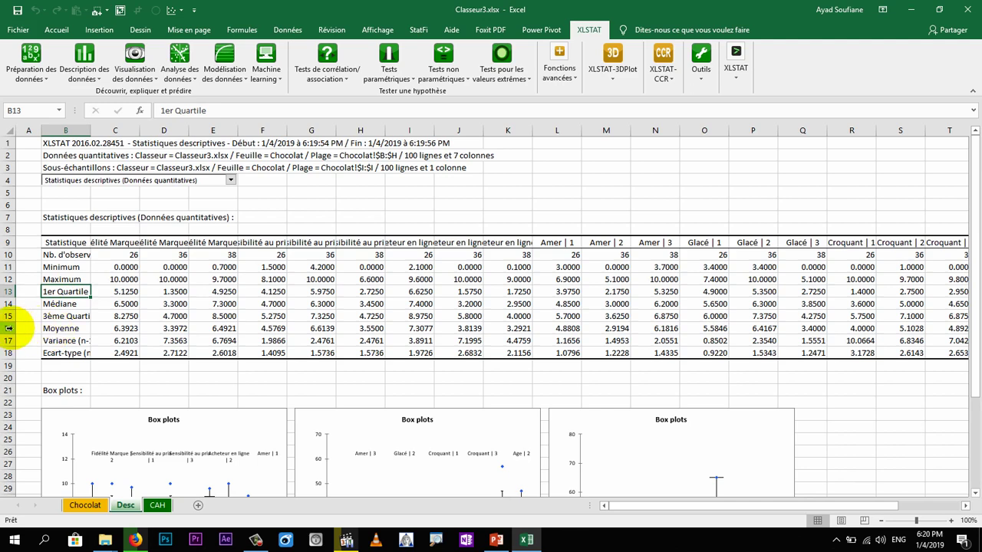
# Fill the Moyenne row on the Desc sheet with yellow and compare the mean Age of classes 1, 2 and 3
pyautogui.click(8, 328)
pyautogui.click(56, 30)
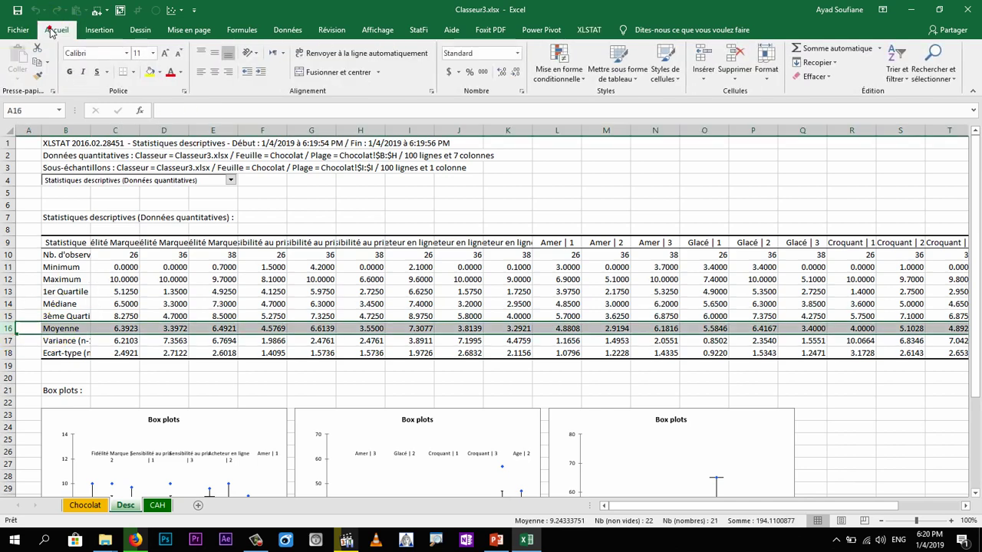
pyautogui.click(148, 71)
pyautogui.moveTo(729, 506); pyautogui.dragTo(790, 505)
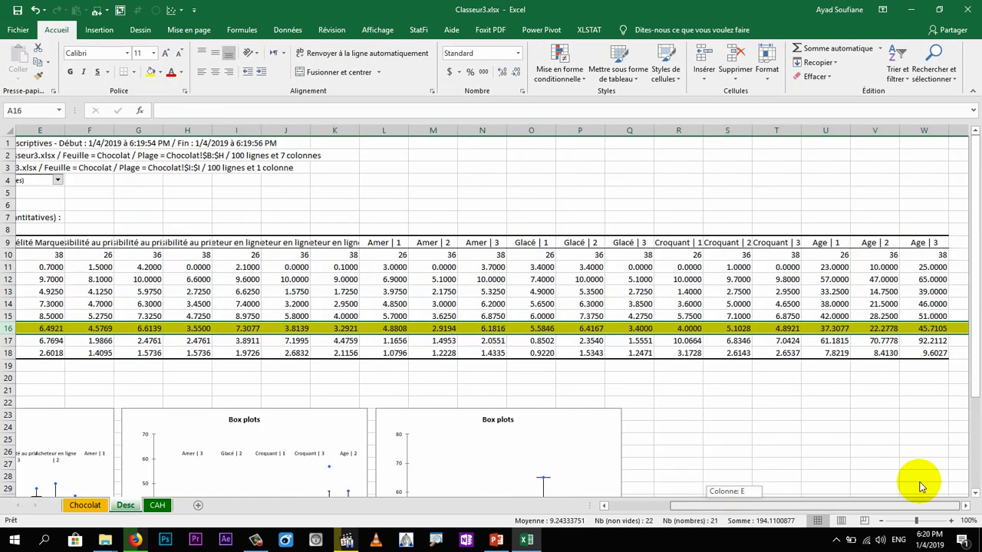
pyautogui.click(829, 328)
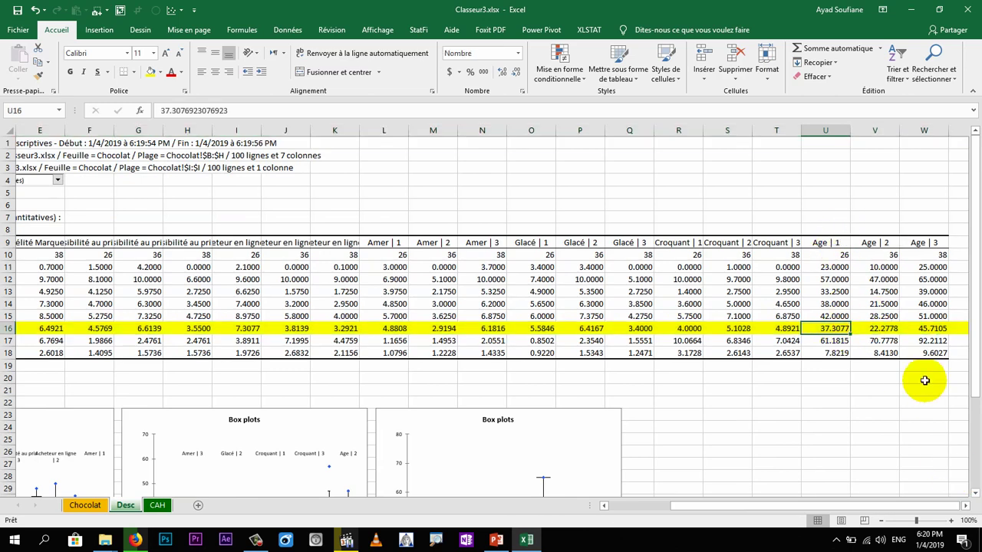
pyautogui.click(884, 330)
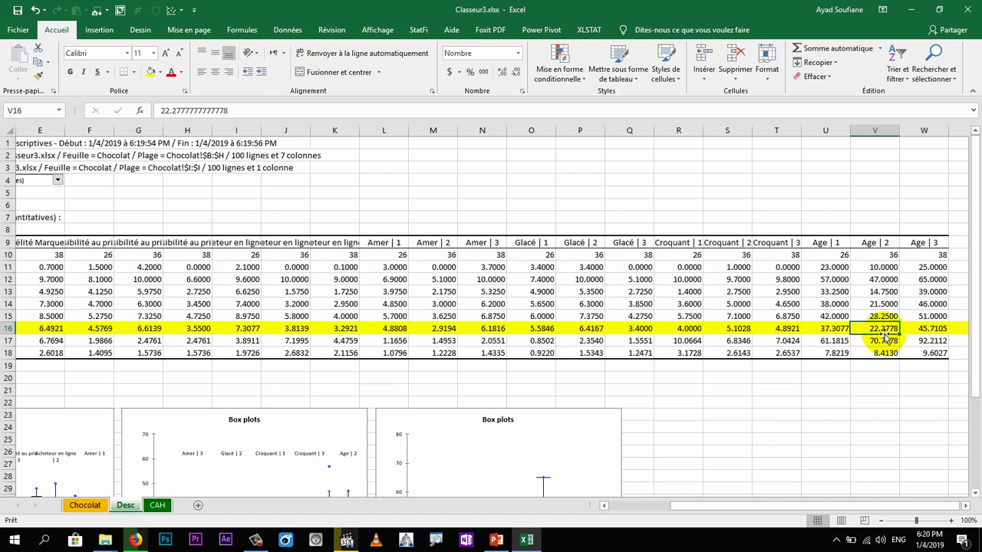
pyautogui.click(934, 329)
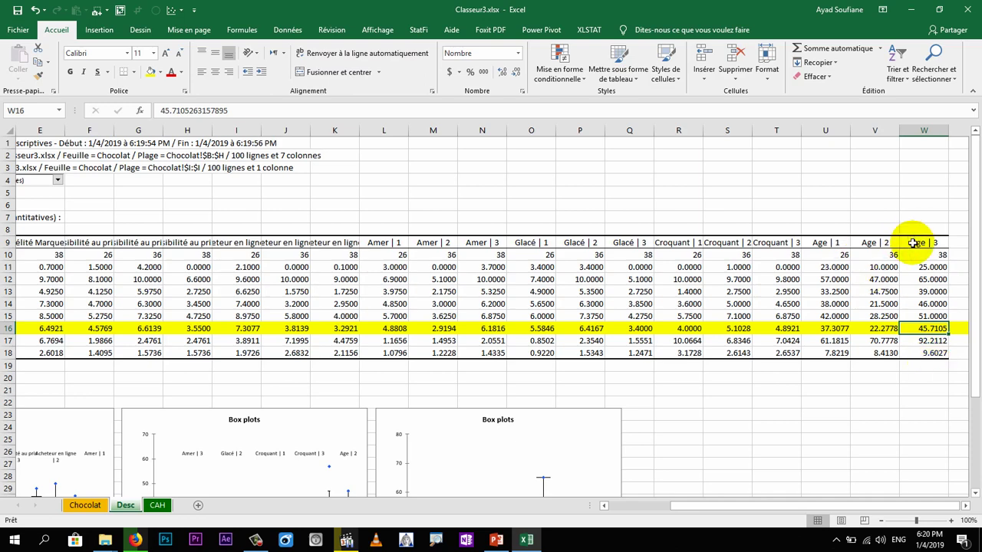
pyautogui.scroll(-4, 626, 405)
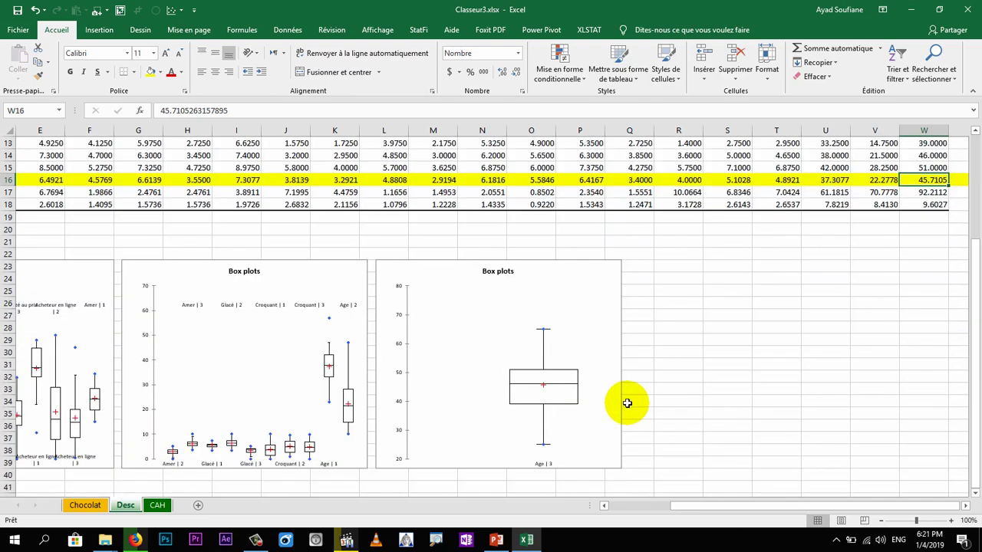
# Create a parallel coordinates chart from the Chocolat sheet with columns B to H as quantitative data and Classe column I as groups
pyautogui.click(83, 506)
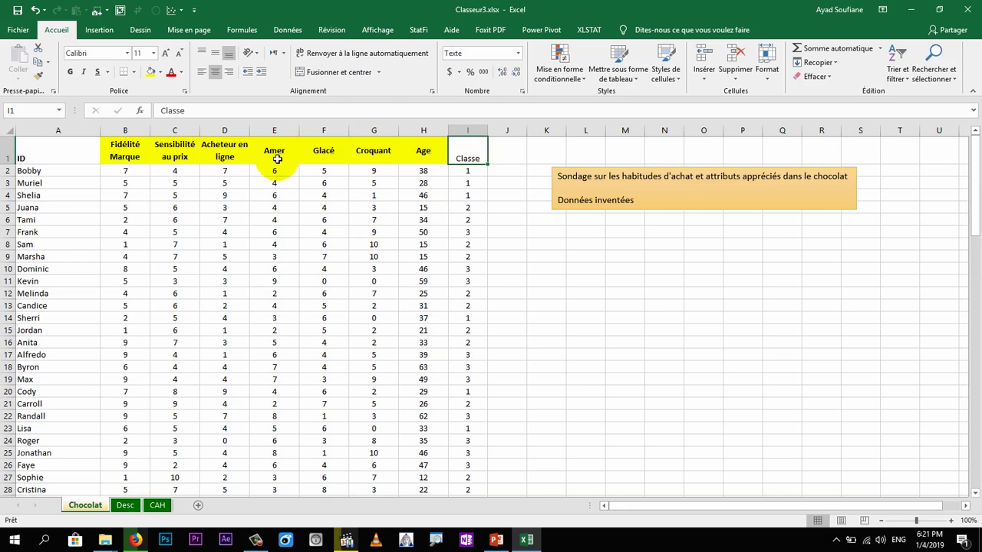
pyautogui.click(589, 29)
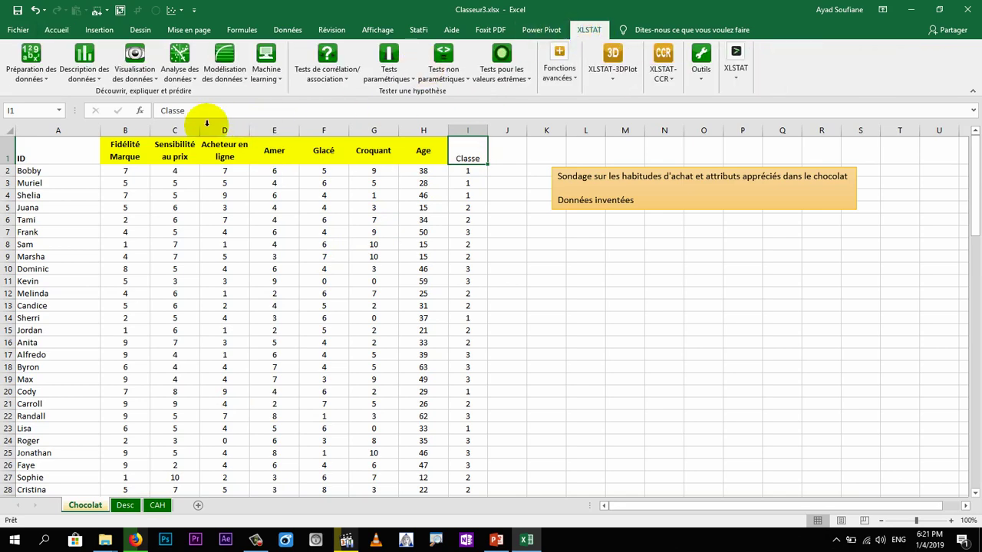
pyautogui.click(139, 77)
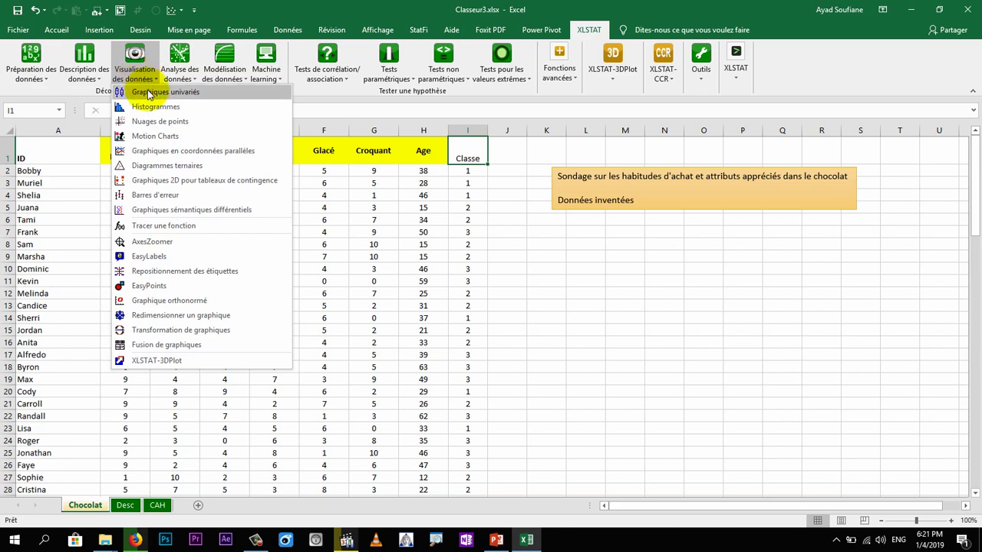
pyautogui.click(162, 152)
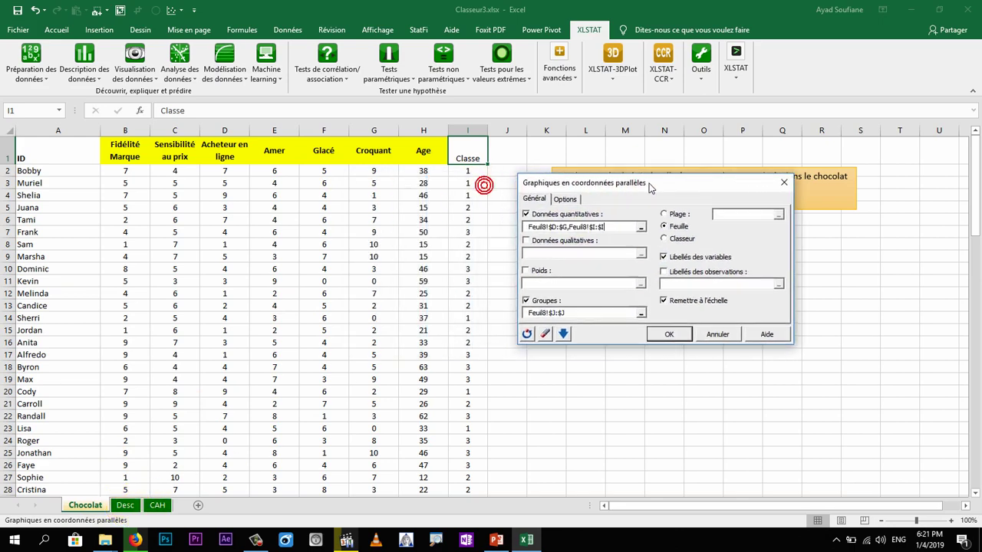
pyautogui.click(525, 338)
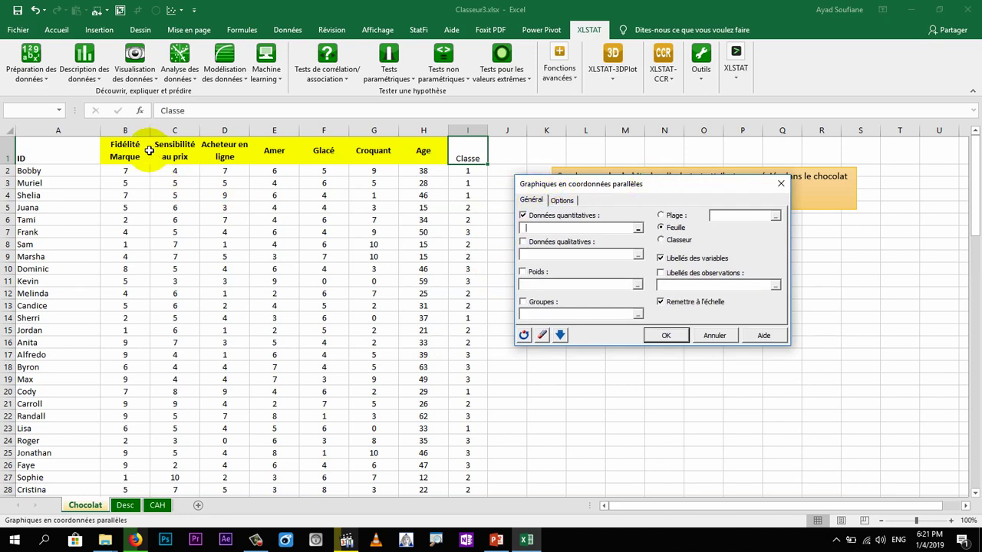
pyautogui.moveTo(126, 129); pyautogui.dragTo(416, 138)
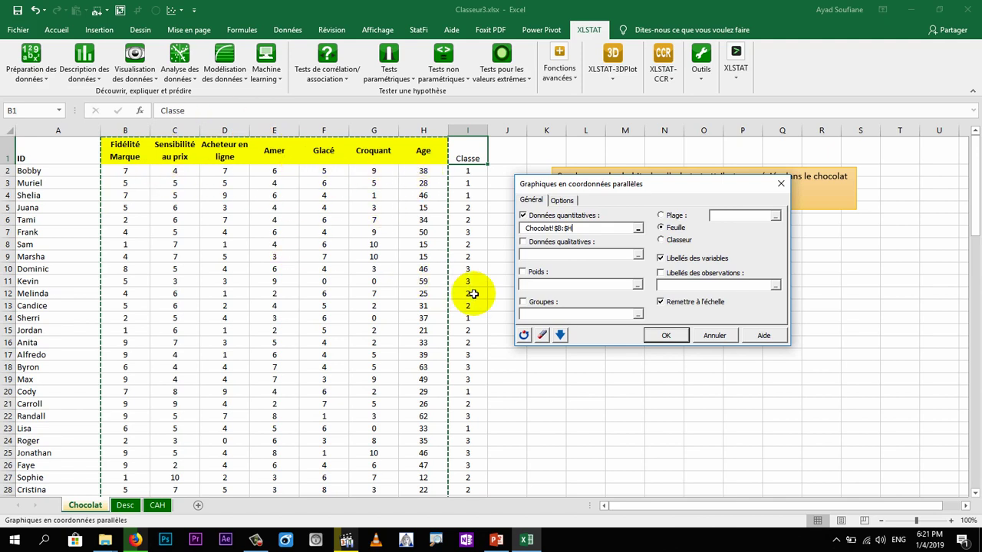
pyautogui.click(537, 316)
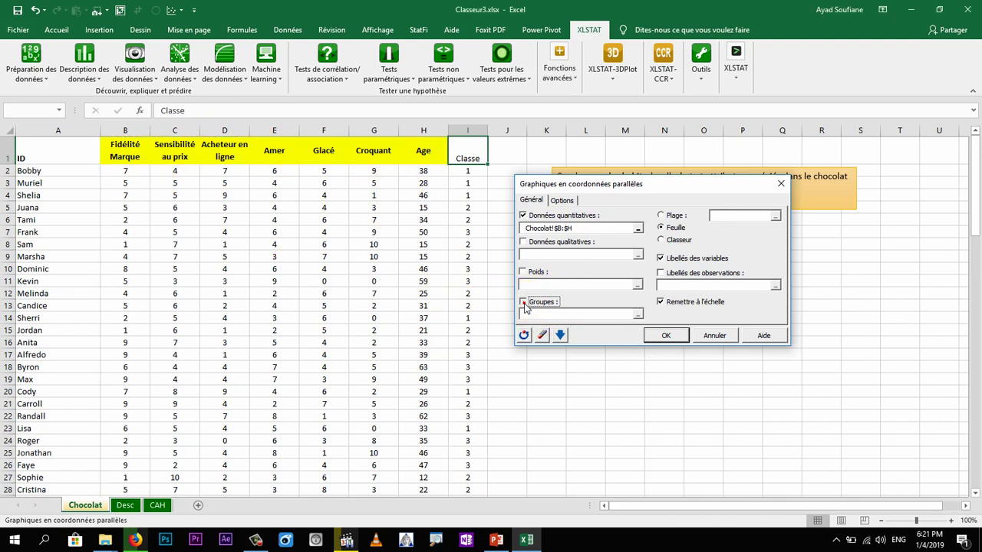
pyautogui.click(476, 131)
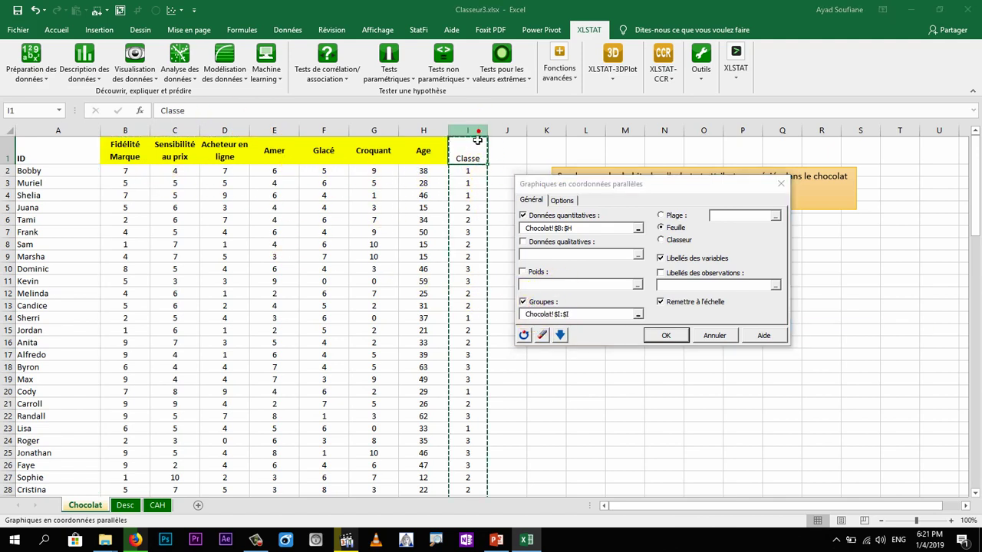
pyautogui.click(664, 336)
pyautogui.click(482, 319)
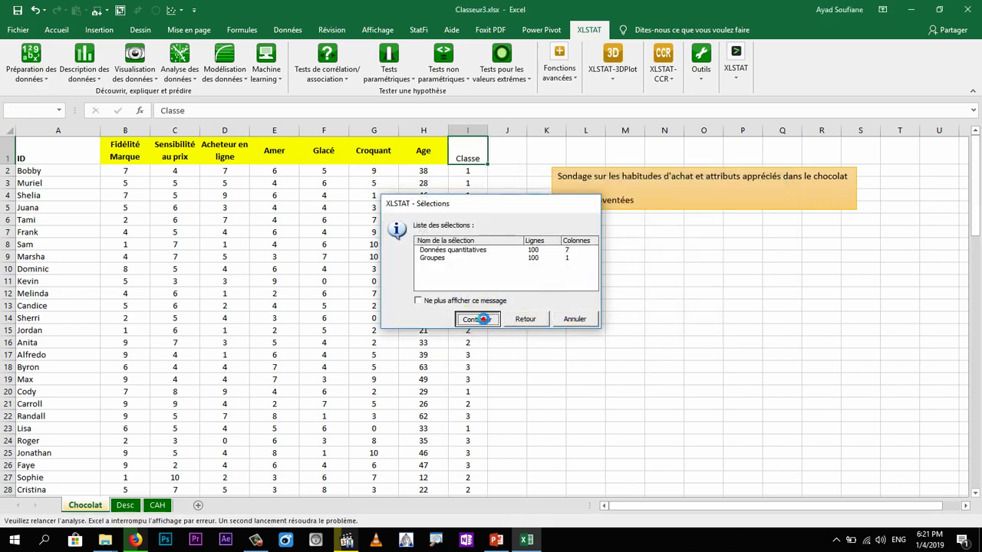
# Move the parallel coordinates chart from the PAR sheet to its own new chart sheet and compare the class profiles
pyautogui.scroll(-3, 421, 365)
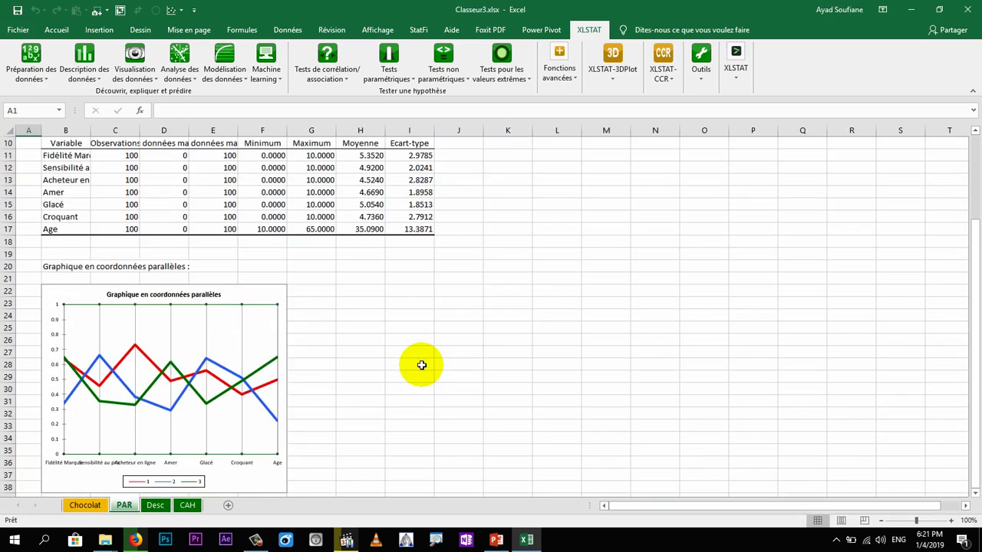
pyautogui.scroll(-1, 421, 365)
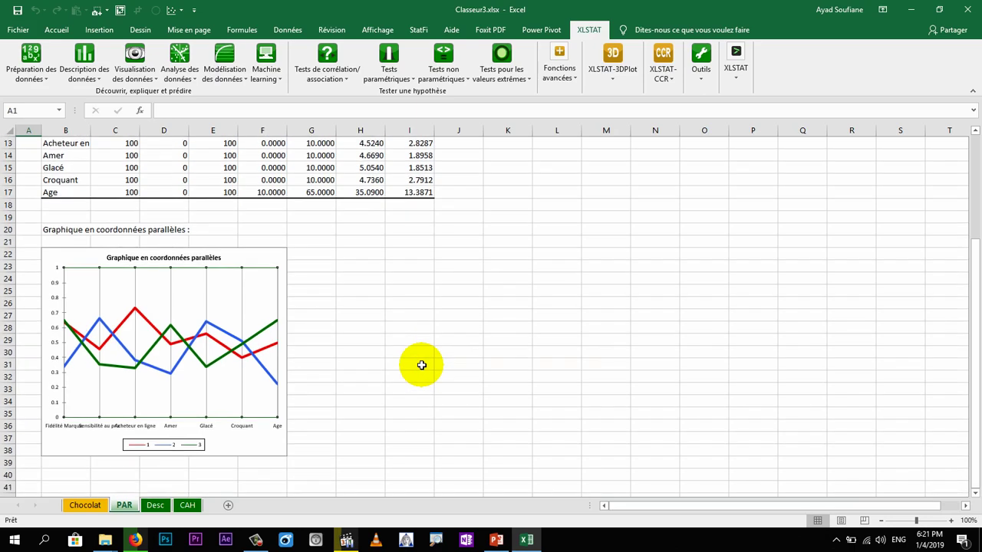
pyautogui.scroll(-1, 421, 365)
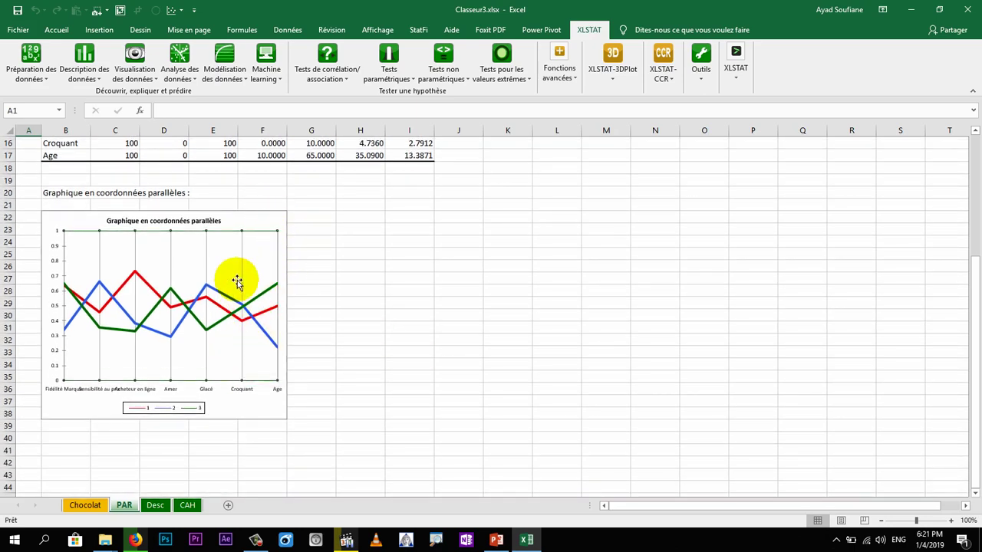
pyautogui.rightClick(267, 226)
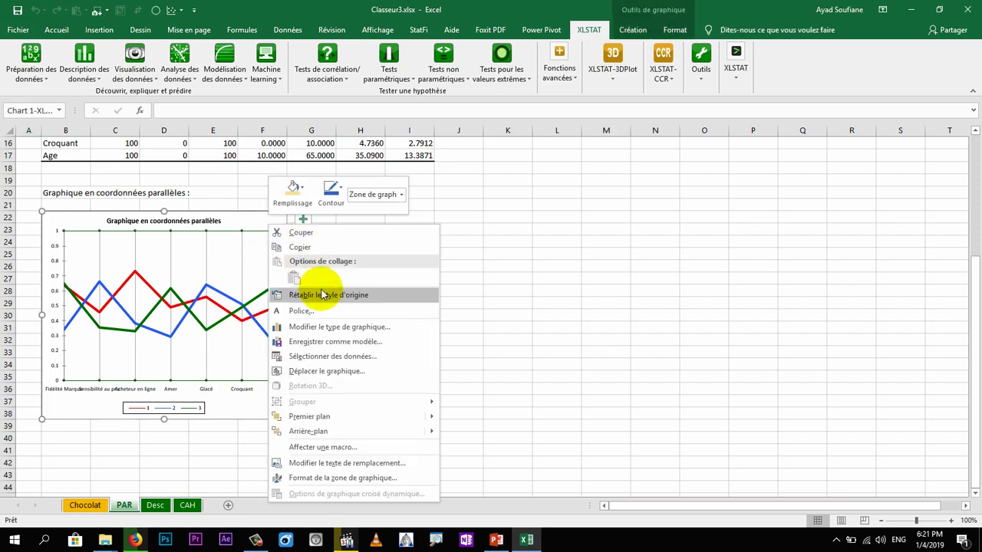
pyautogui.click(309, 246)
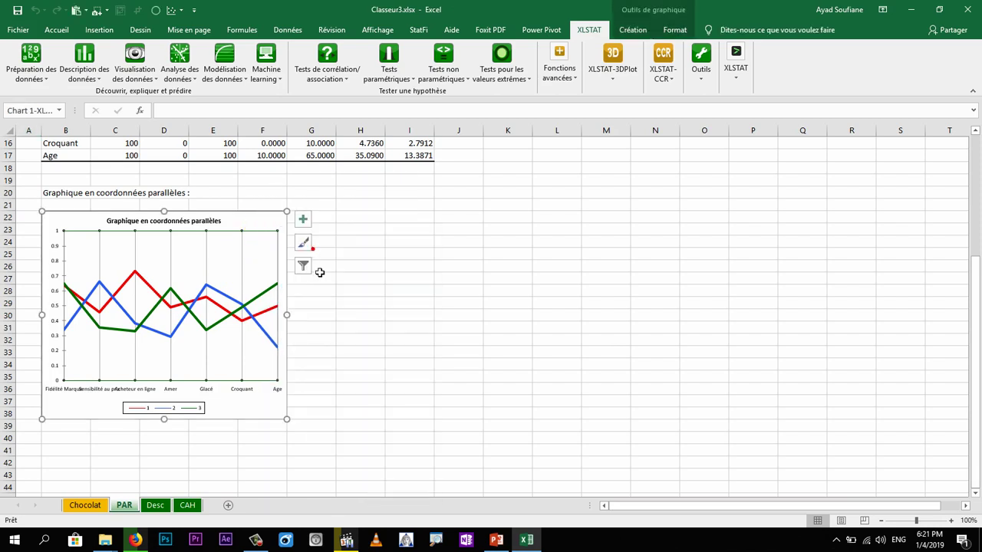
pyautogui.rightClick(272, 219)
pyautogui.click(323, 369)
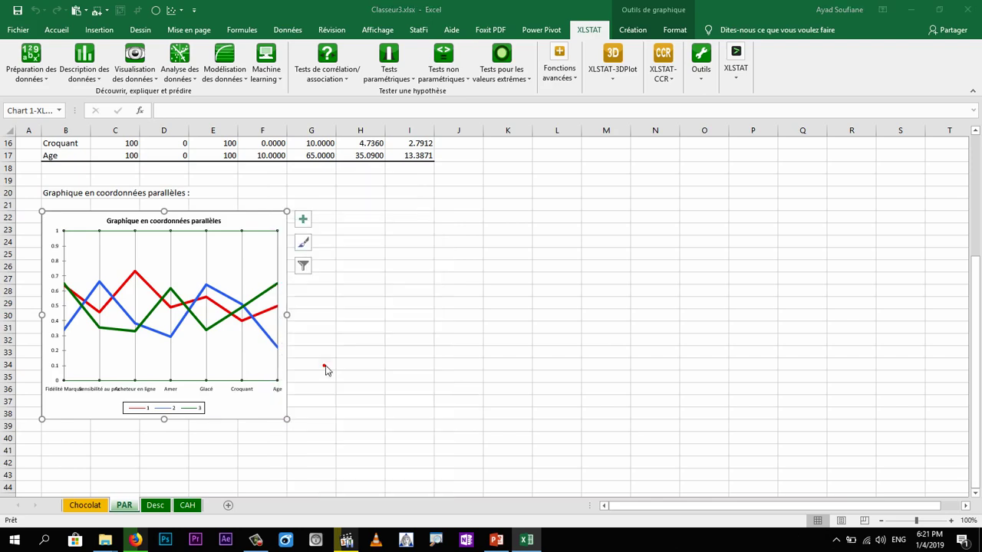
pyautogui.click(265, 345)
pyautogui.click(392, 404)
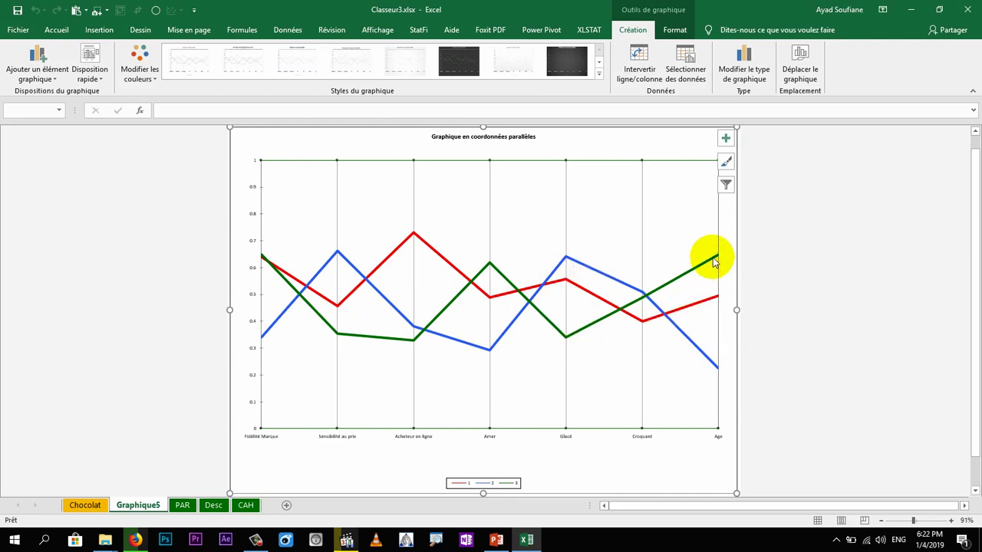
pyautogui.moveTo(715, 255)
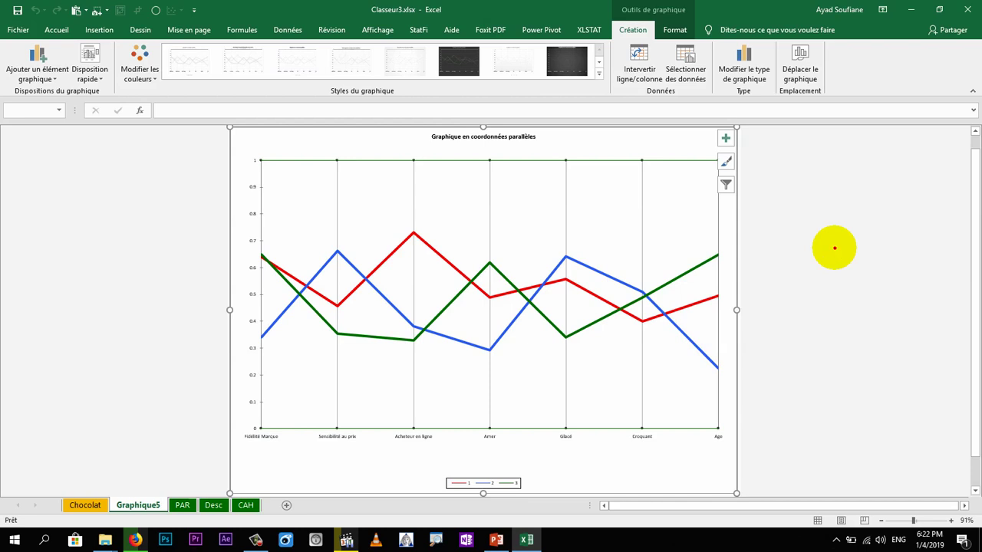
# Compare the three class profiles on the parallel coordinates chart, circling points on the Age, Sensibilité au prix, Fidélité Marque and Amer axes
pyautogui.moveTo(320, 176); pyautogui.dragTo(315, 184)
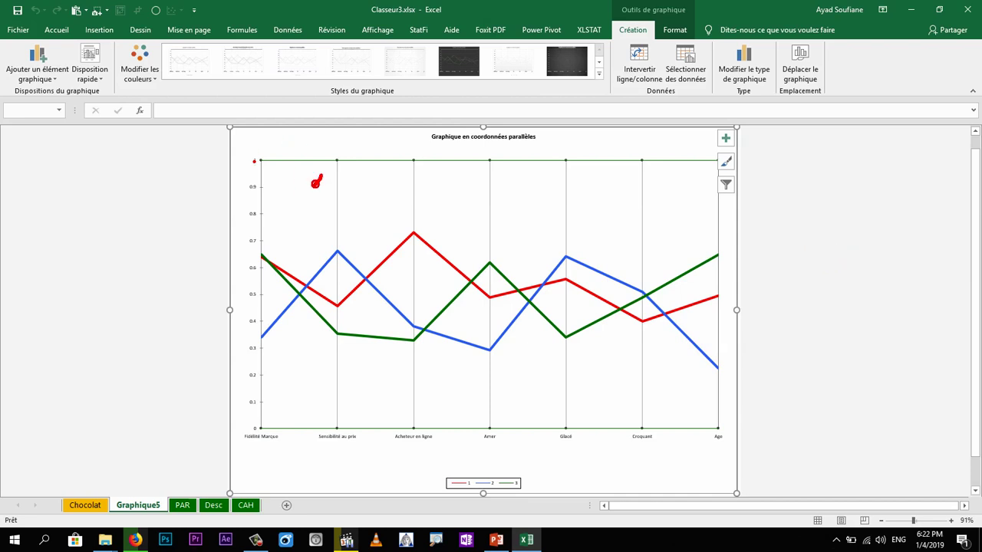
pyautogui.moveTo(714, 245)
pyautogui.mouseDown()
pyautogui.moveTo(706, 255)
pyautogui.moveTo(725, 245)
pyautogui.mouseUp()
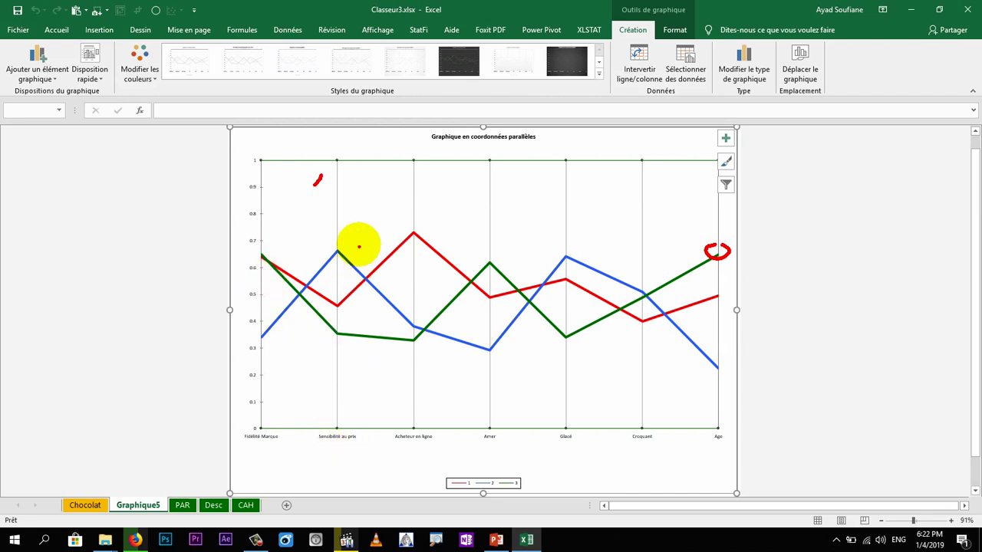
pyautogui.moveTo(333, 246); pyautogui.dragTo(342, 242)
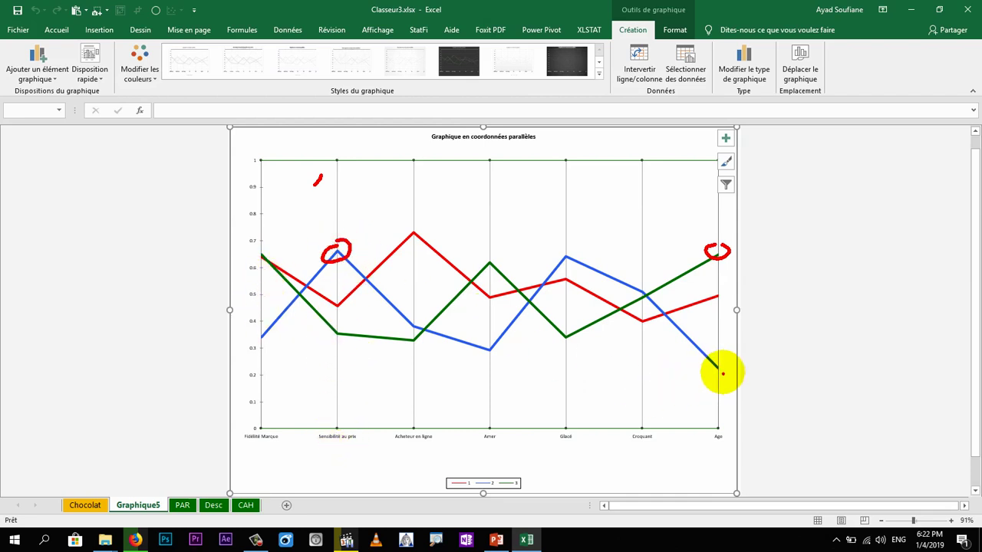
pyautogui.moveTo(724, 365); pyautogui.dragTo(721, 362)
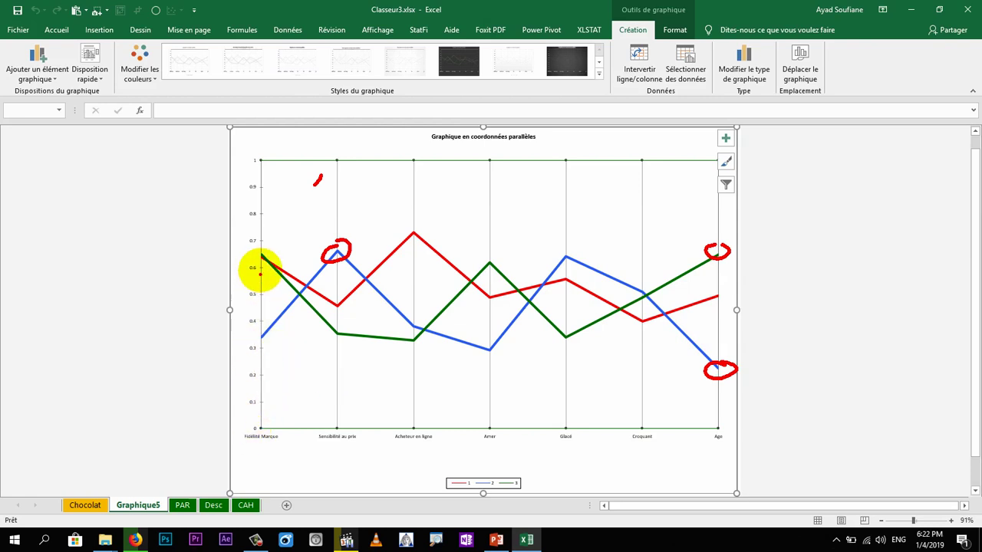
pyautogui.moveTo(248, 259)
pyautogui.mouseDown()
pyautogui.moveTo(263, 249)
pyautogui.moveTo(248, 265)
pyautogui.mouseUp()
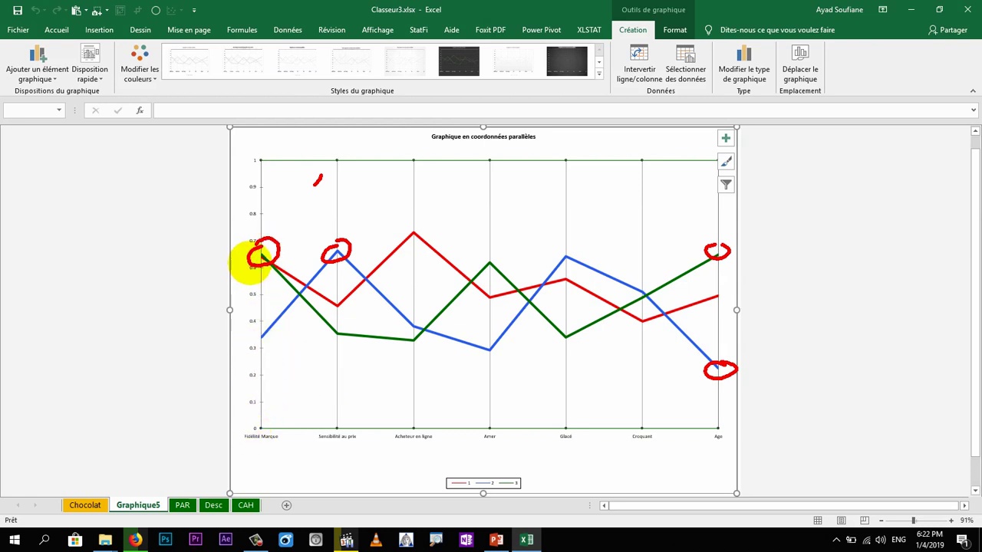
pyautogui.moveTo(730, 246); pyautogui.dragTo(742, 293)
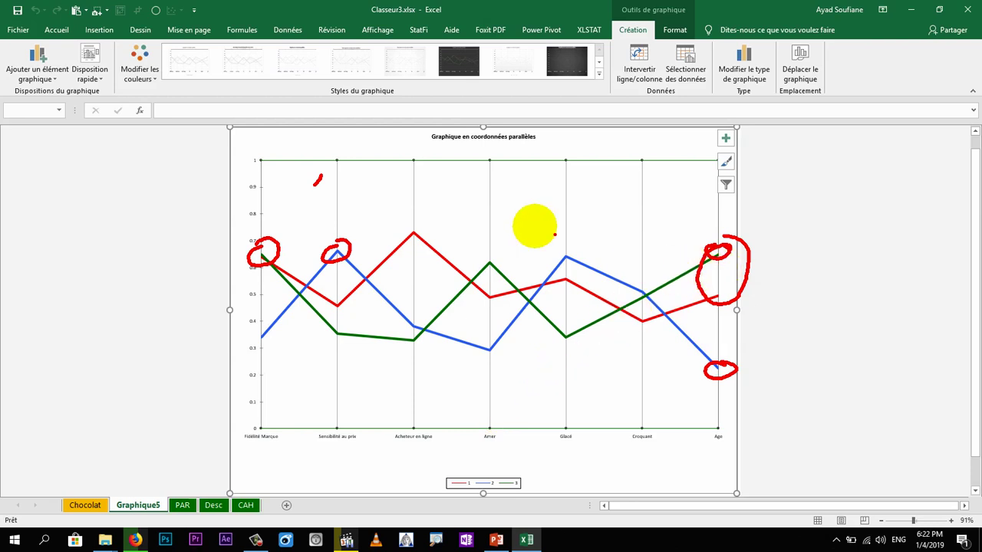
pyautogui.moveTo(485, 258); pyautogui.dragTo(476, 257)
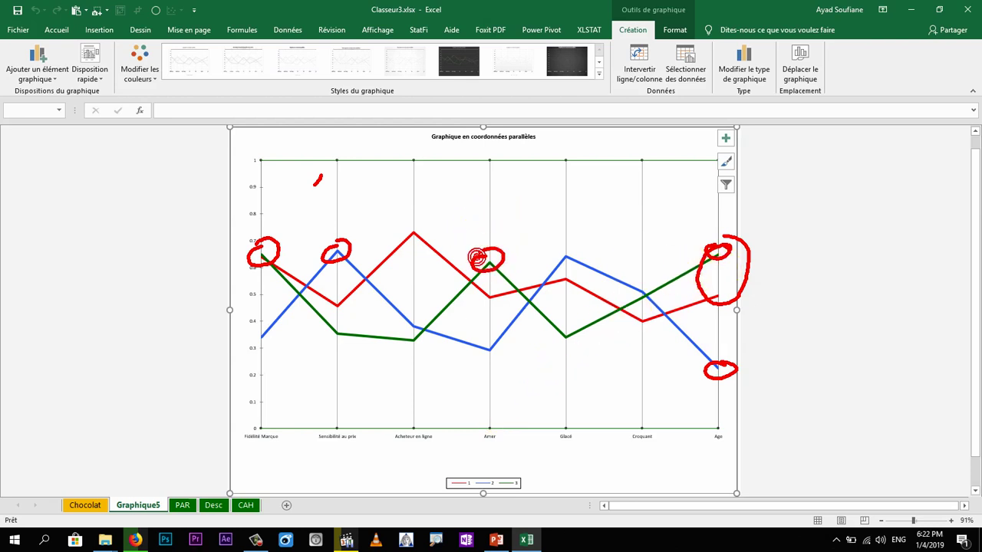
pyautogui.hotkey('ctrl', 'z')
pyautogui.moveTo(491, 335); pyautogui.dragTo(499, 339)
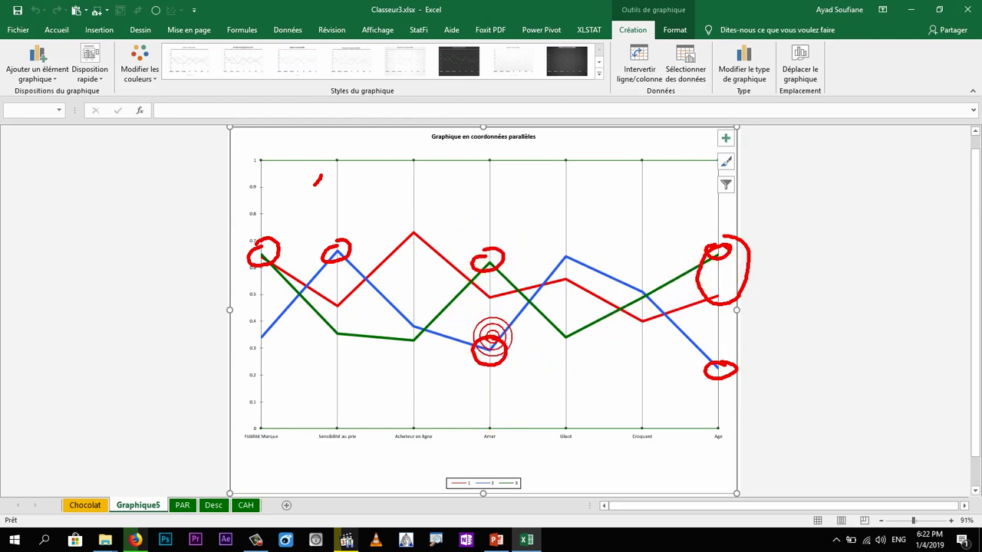